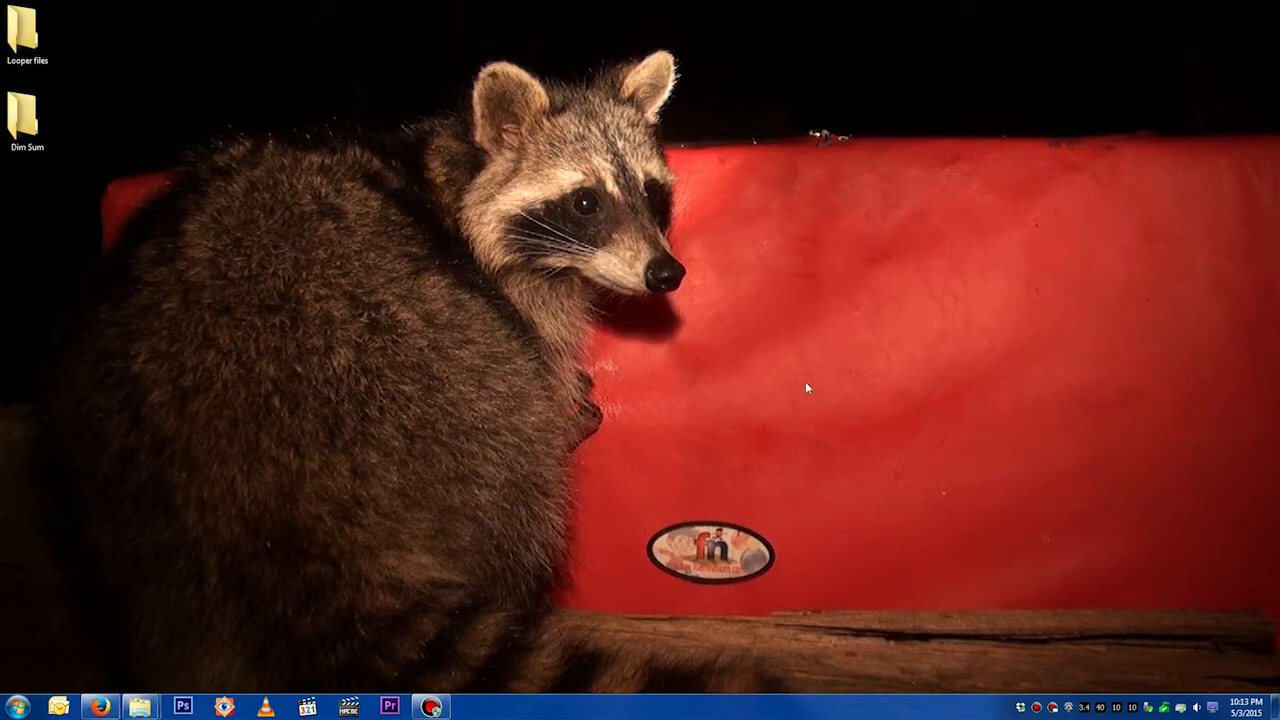
# Bring up the launcher's pop-up icon menu at several spots on the empty desktop.
pyautogui.middleClick(831, 304)
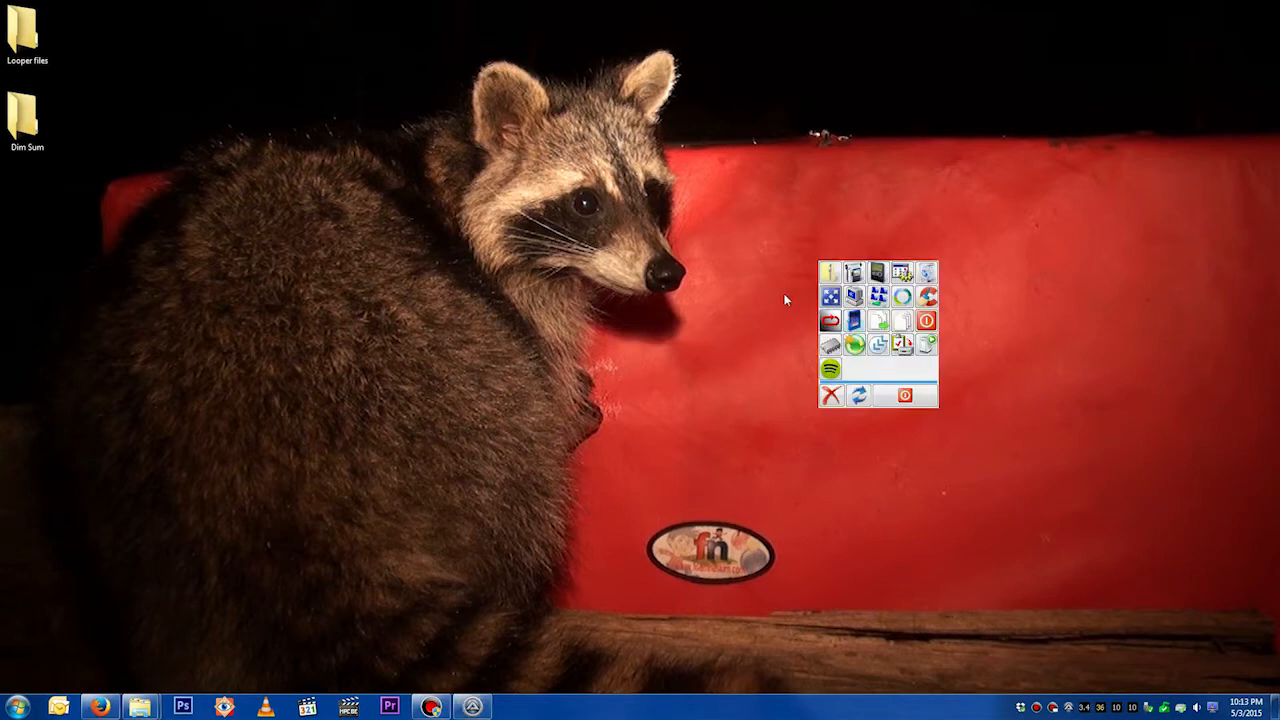
pyautogui.middleClick(759, 256)
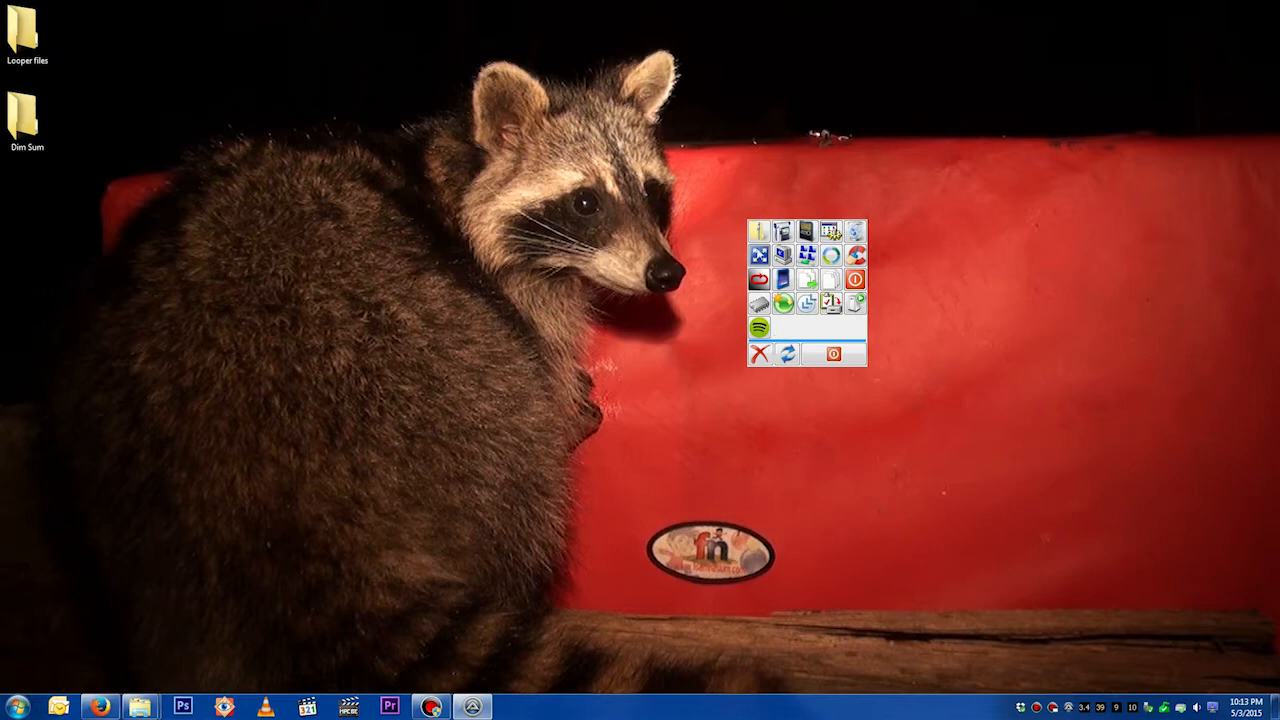
pyautogui.middleClick(747, 256)
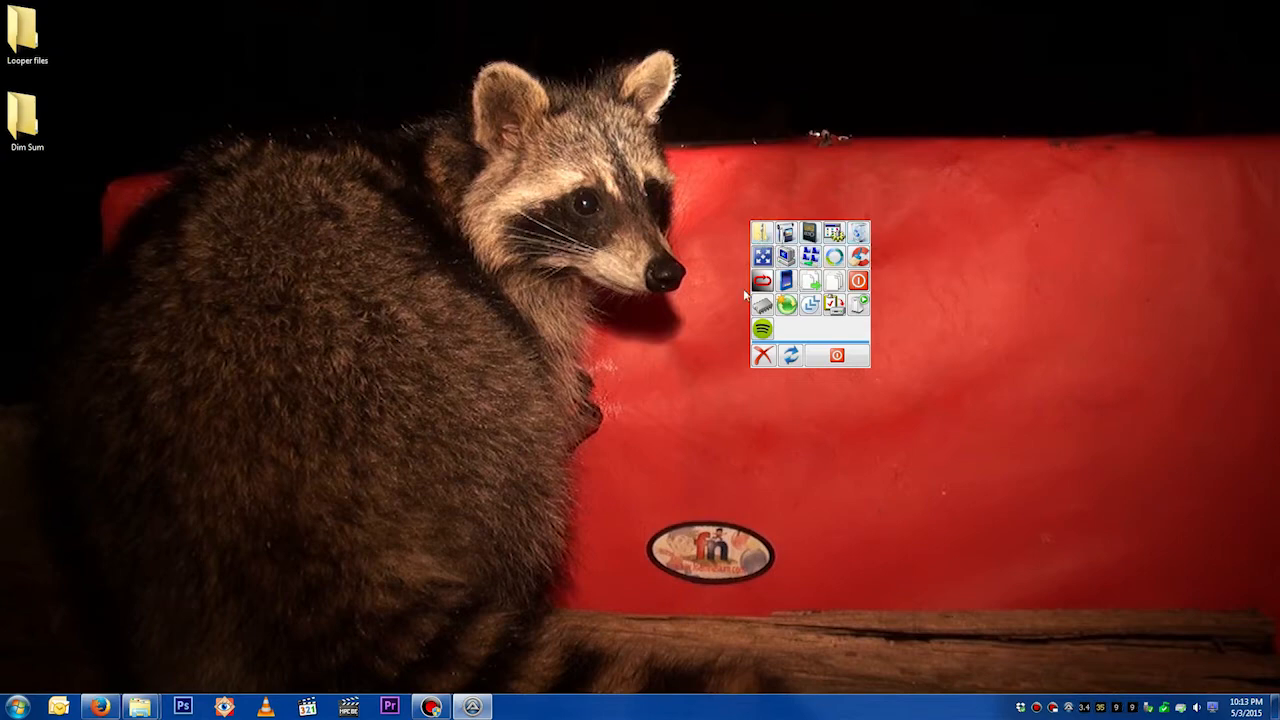
pyautogui.middleClick(751, 257)
pyautogui.middleClick(796, 298)
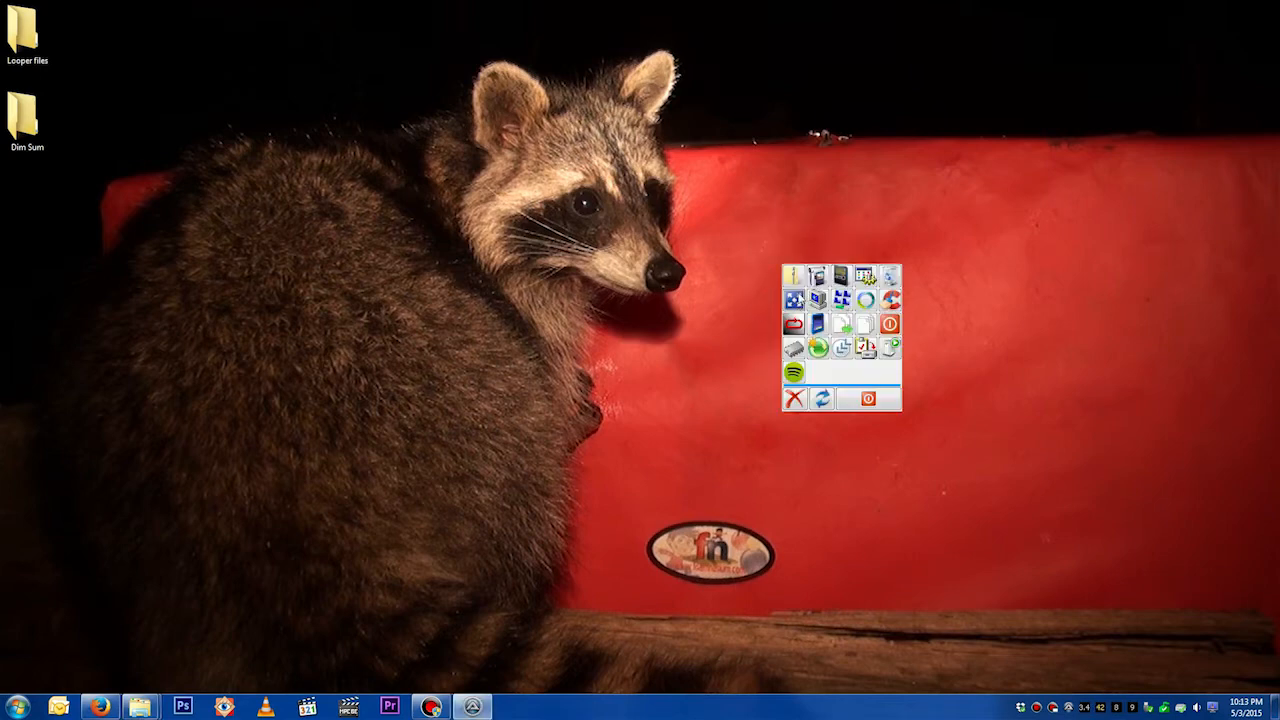
# Open the Downloads folder from the launcher, then move its window up and shrink it.
pyautogui.middleClick(706, 240)
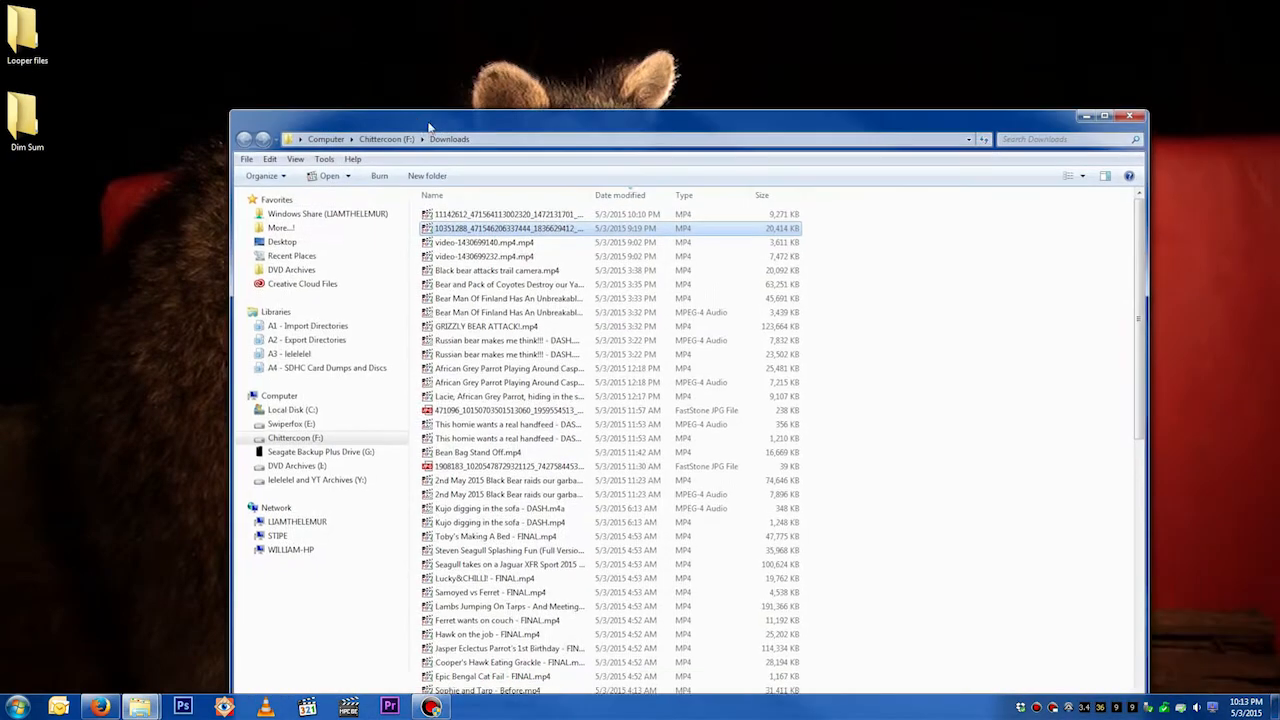
pyautogui.moveTo(428, 124); pyautogui.dragTo(384, 60)
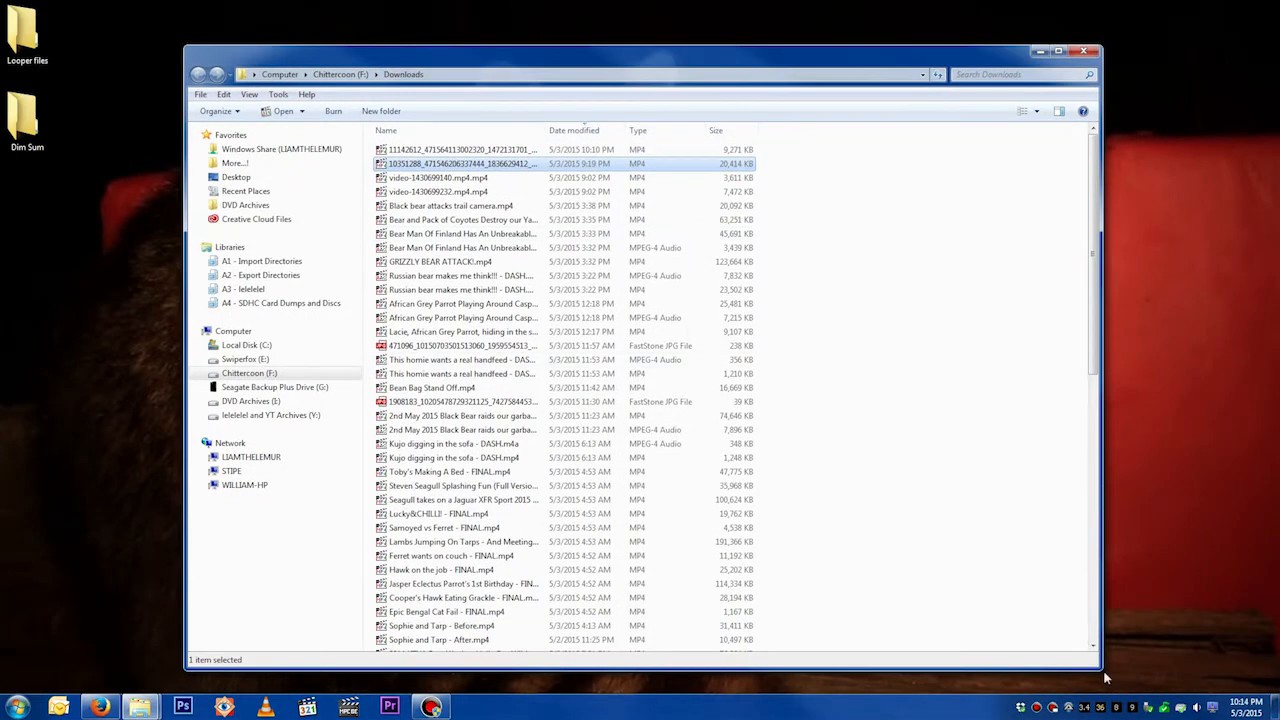
pyautogui.moveTo(1100, 670); pyautogui.dragTo(690, 495)
# Open the 0A - Mediaea and 0A - AutoIt Programming Workfolder folders from the launcher, shifting the second window aside.
pyautogui.middleClick(851, 366)
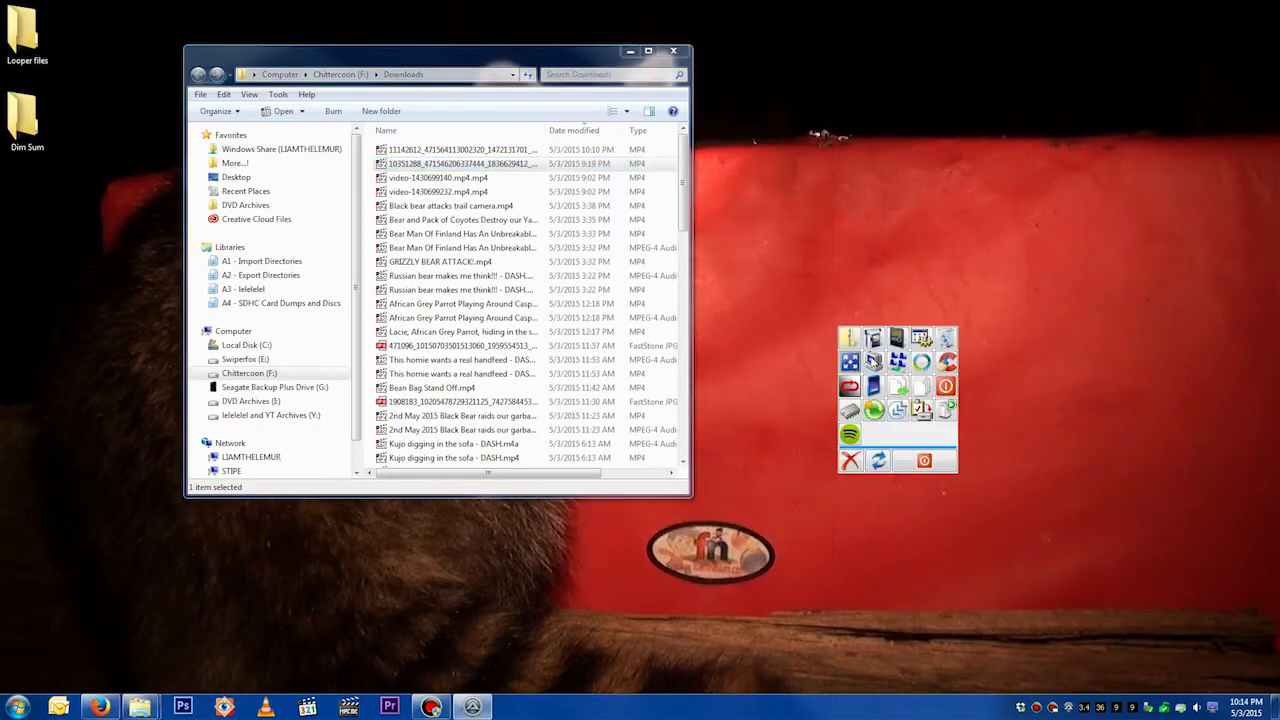
pyautogui.click(874, 344)
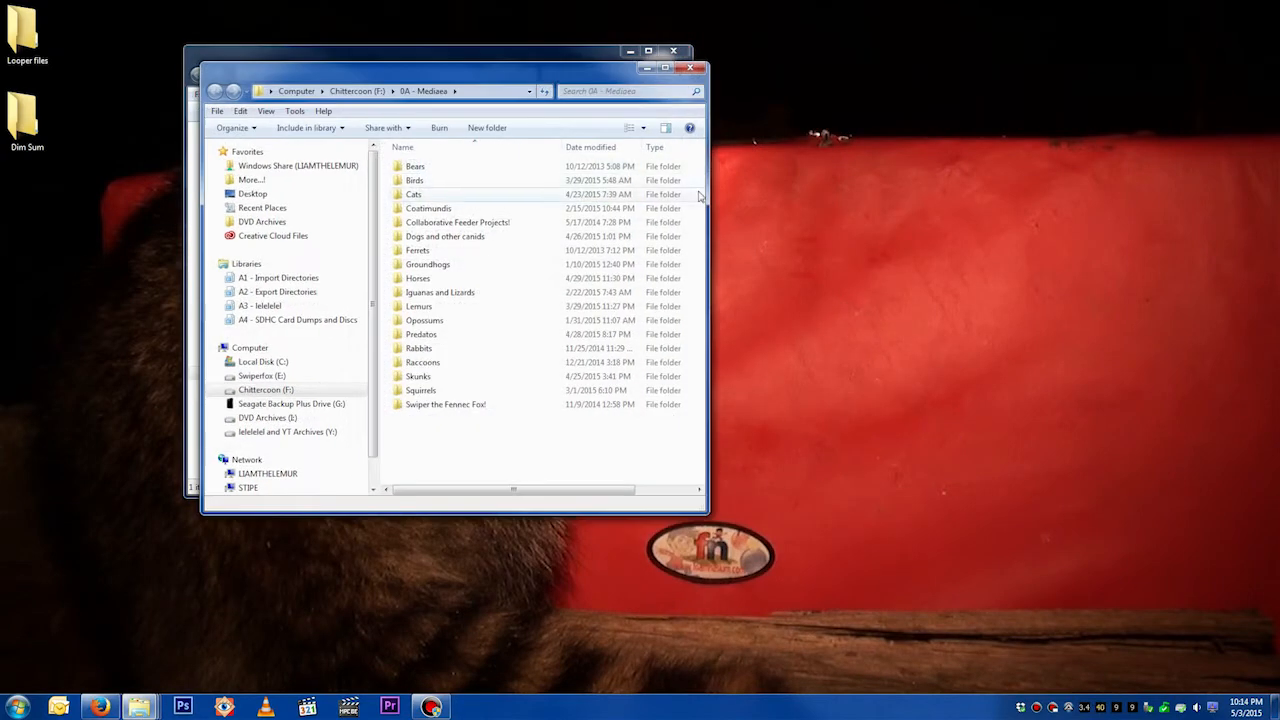
pyautogui.middleClick(768, 215)
pyautogui.click(794, 238)
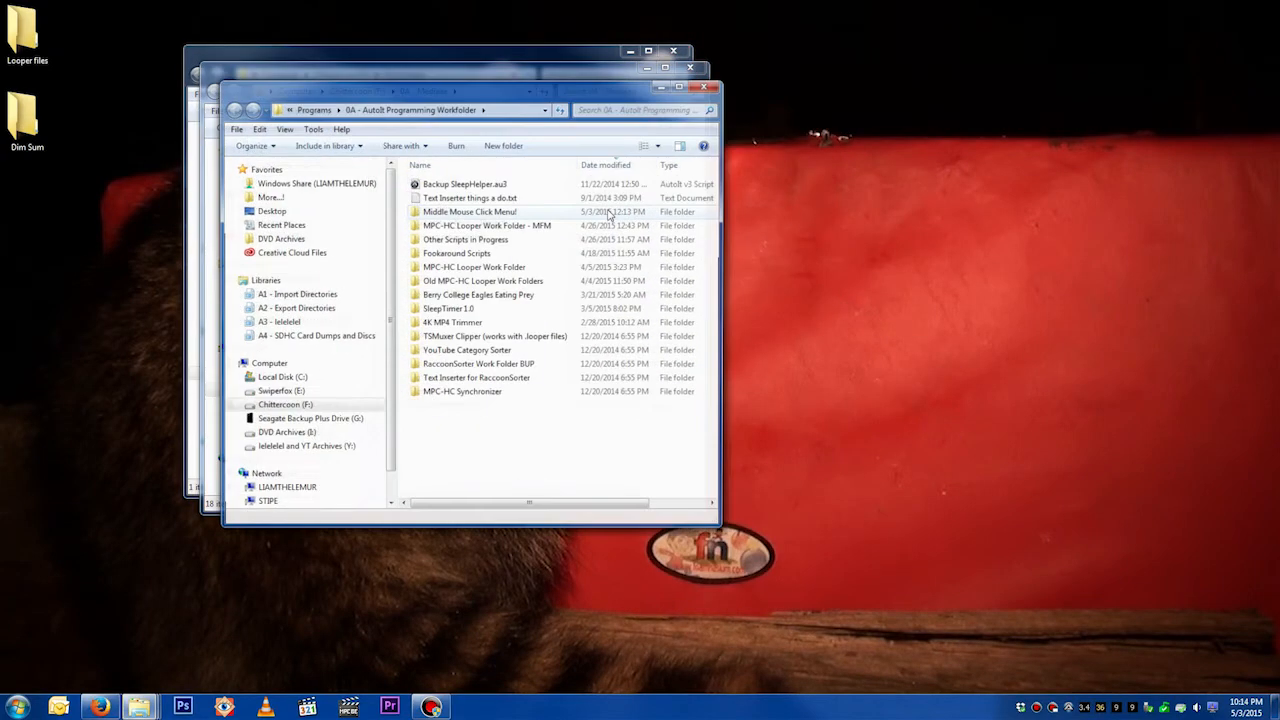
pyautogui.moveTo(539, 93); pyautogui.dragTo(606, 113)
# Open the SDHC Card Dumps folder on Swiperfox (E:) from the launcher.
pyautogui.middleClick(868, 220)
pyautogui.click(936, 192)
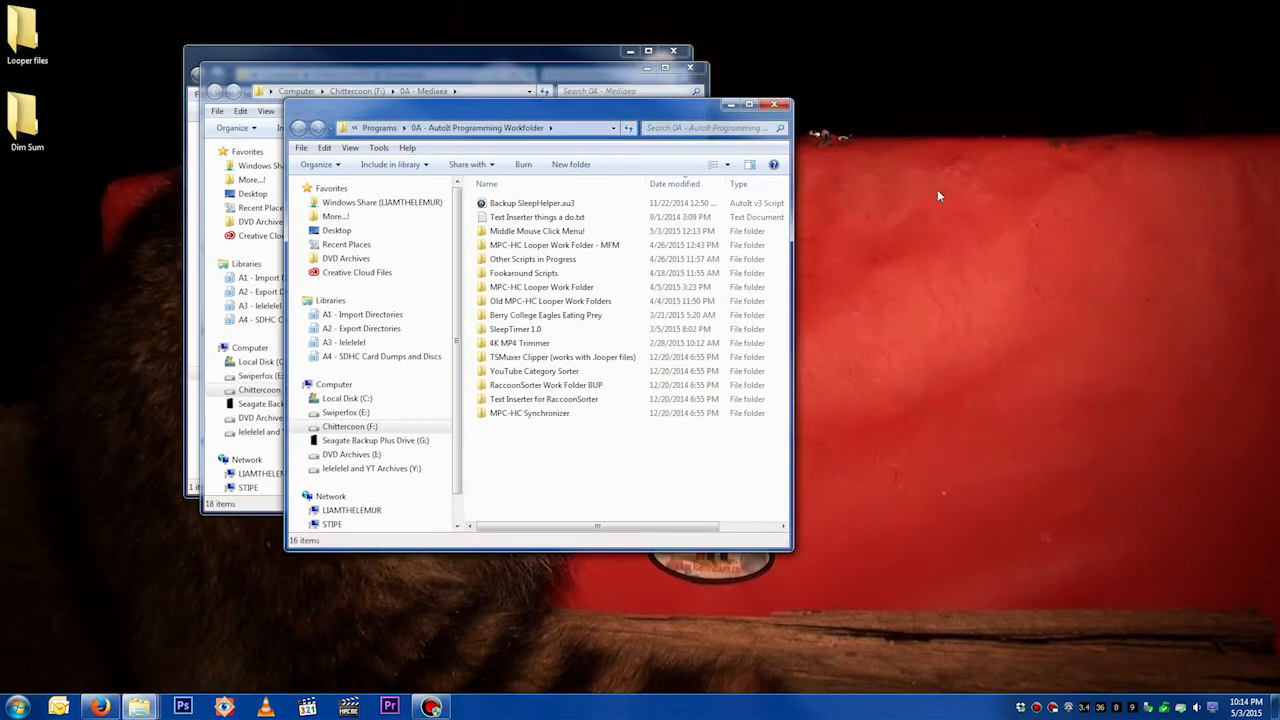
pyautogui.middleClick(916, 237)
pyautogui.click(930, 217)
pyautogui.middleClick(944, 246)
pyautogui.click(988, 224)
# Start the FF Prompt and the MPC-HC Looper with Media Player Classic from the launcher.
pyautogui.middleClick(940, 254)
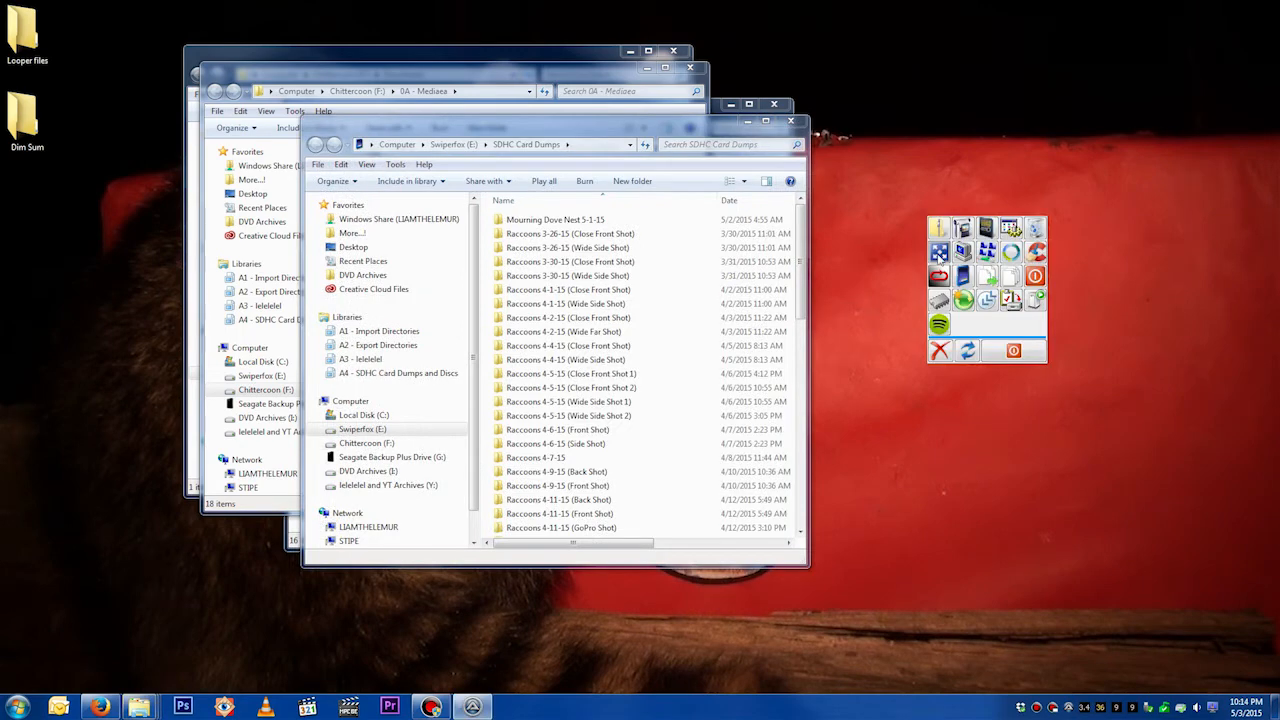
pyautogui.click(964, 254)
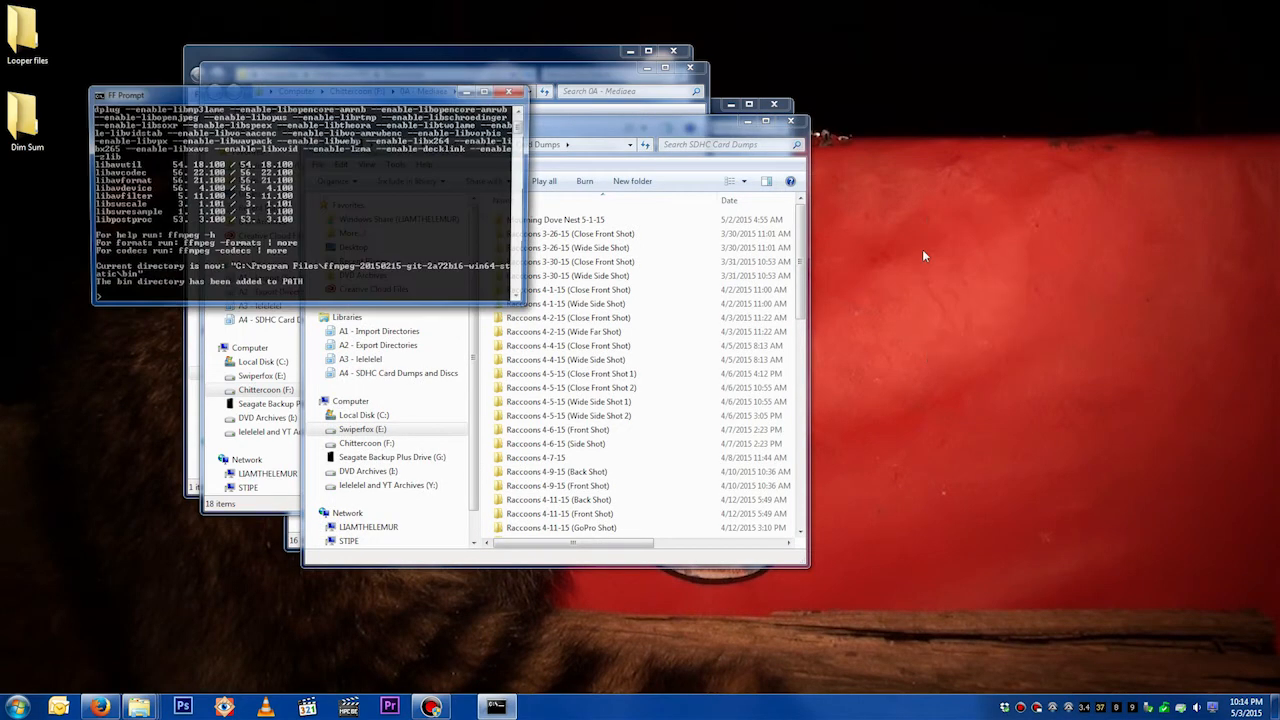
pyautogui.middleClick(917, 267)
pyautogui.click(965, 264)
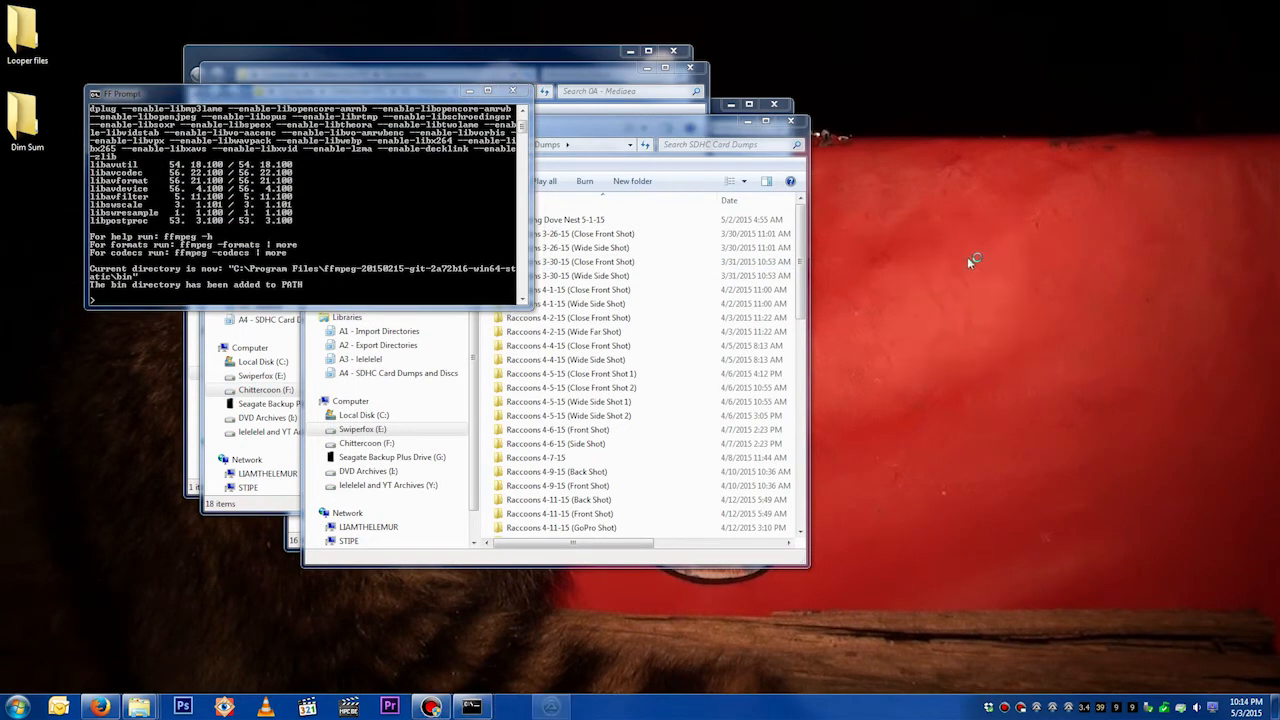
# Bring up and dismiss the launcher menu over the desktop and the open program windows.
pyautogui.middleClick(900, 262)
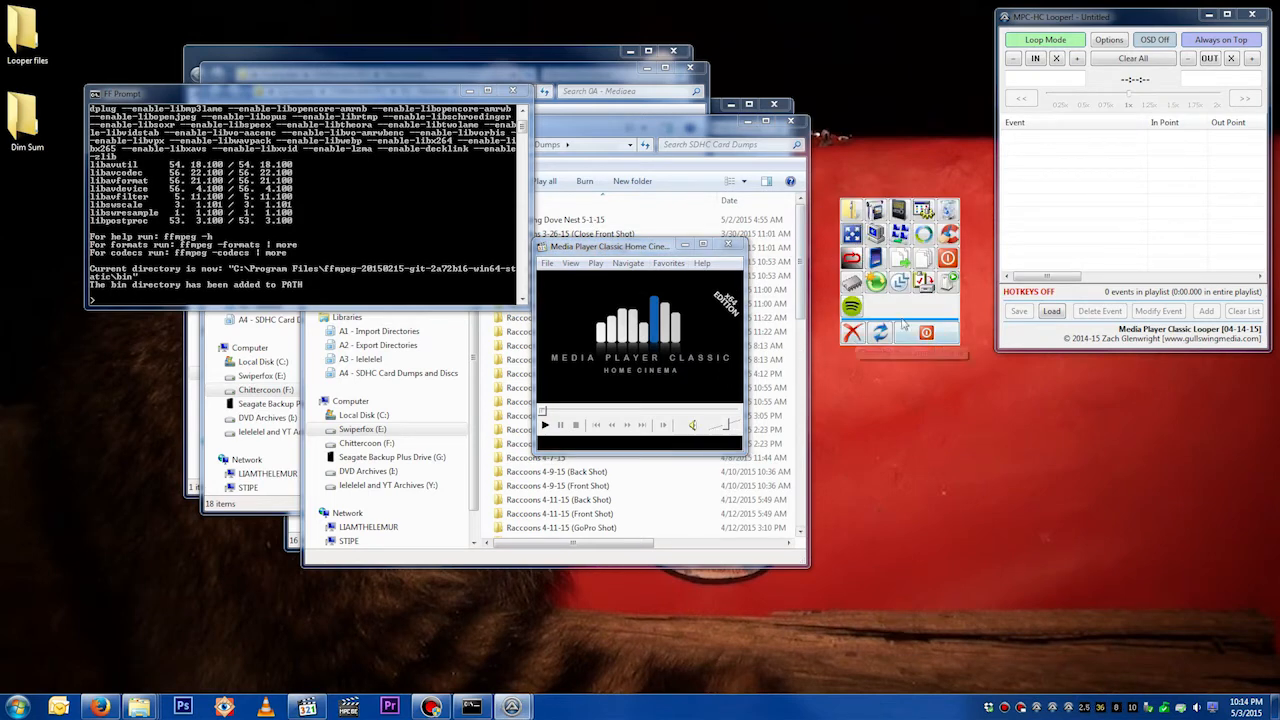
pyautogui.click(845, 133)
pyautogui.middleClick(885, 146)
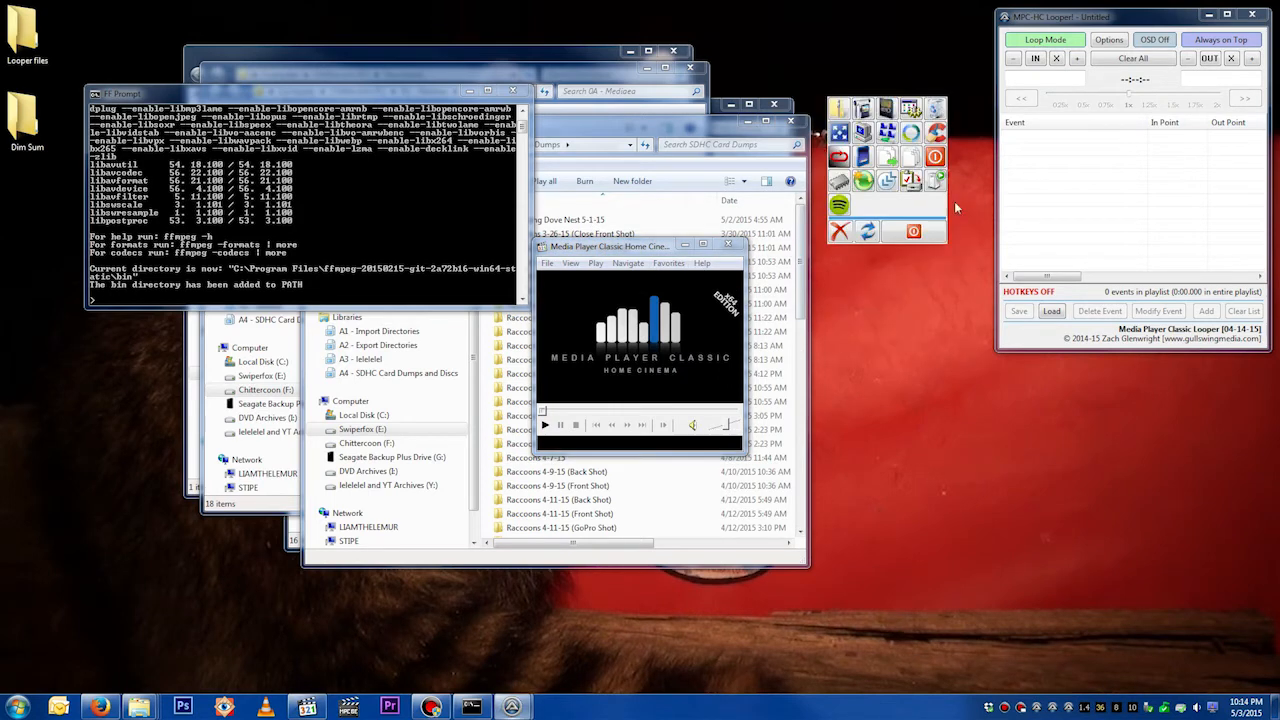
pyautogui.click(871, 243)
pyautogui.middleClick(543, 176)
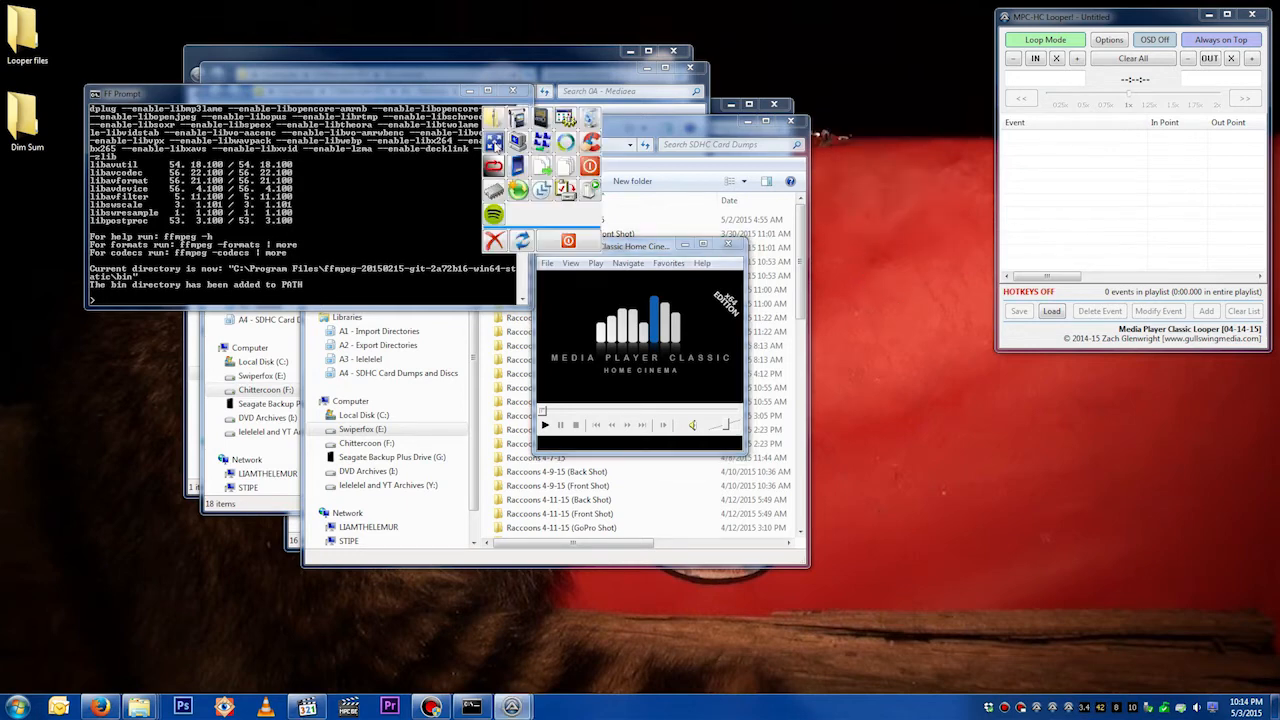
pyautogui.click(494, 145)
pyautogui.click(829, 149)
pyautogui.middleClick(866, 168)
pyautogui.click(869, 174)
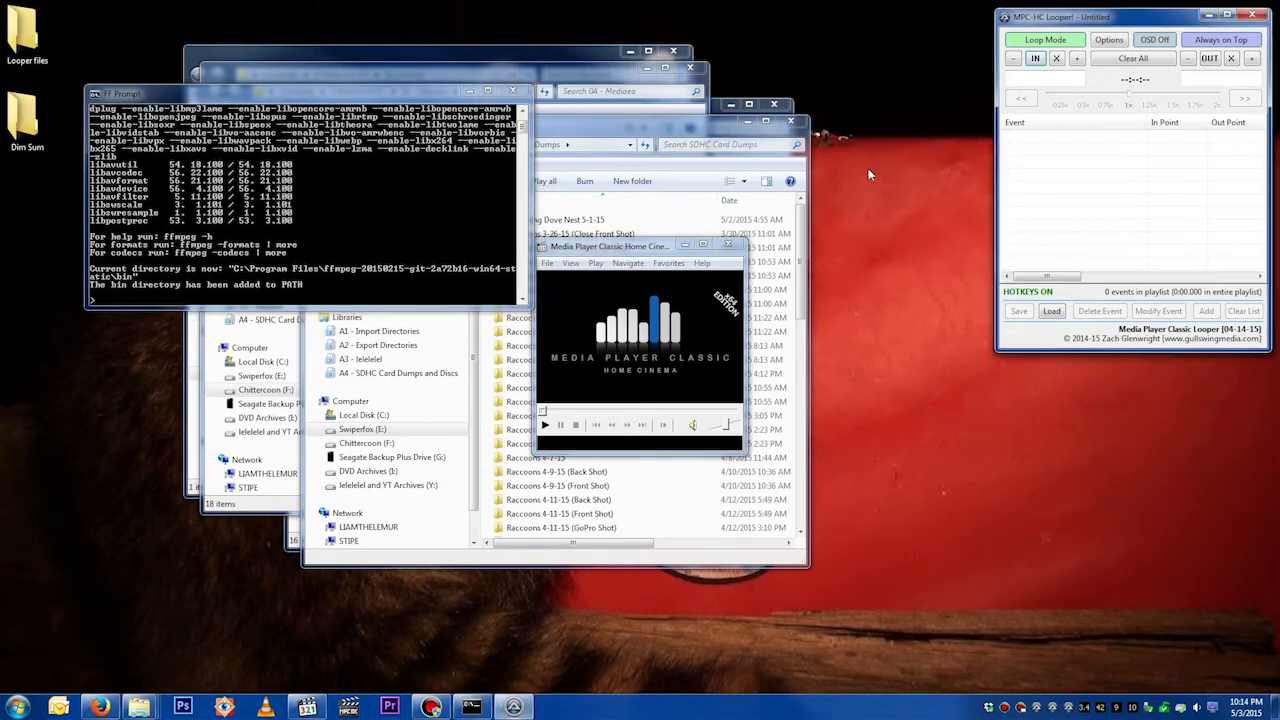
pyautogui.middleClick(270, 205)
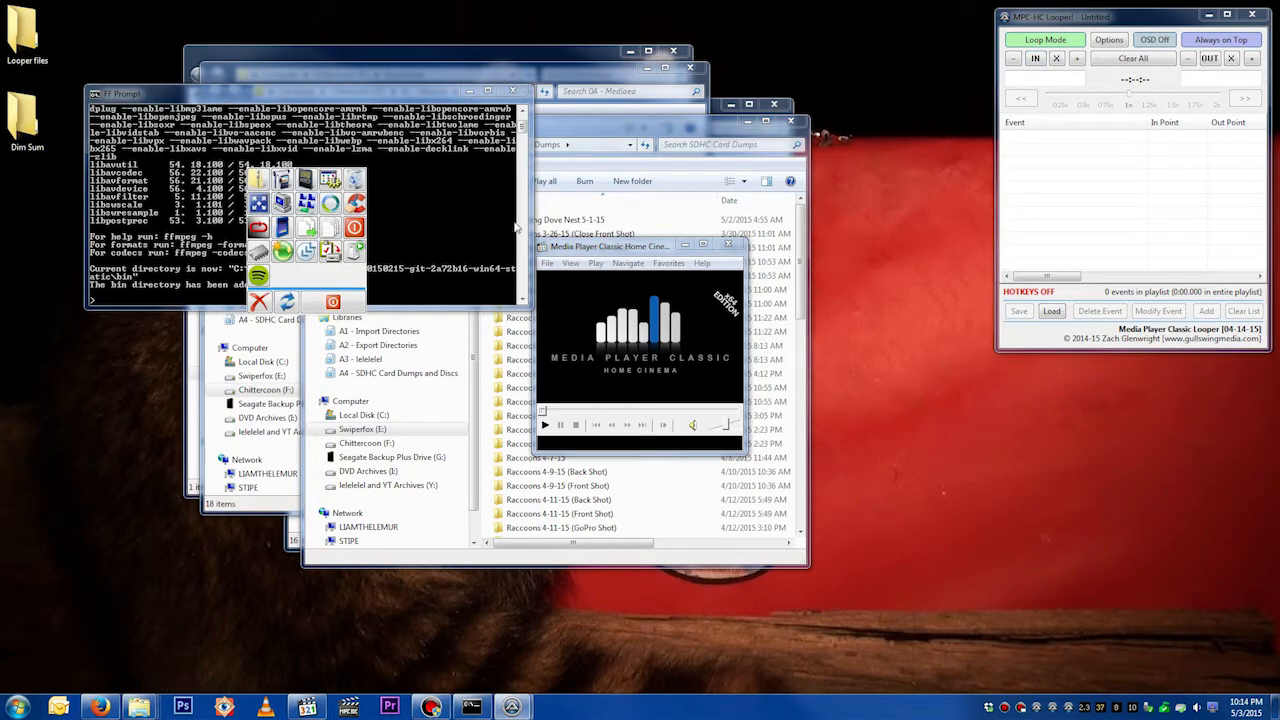
pyautogui.middleClick(686, 199)
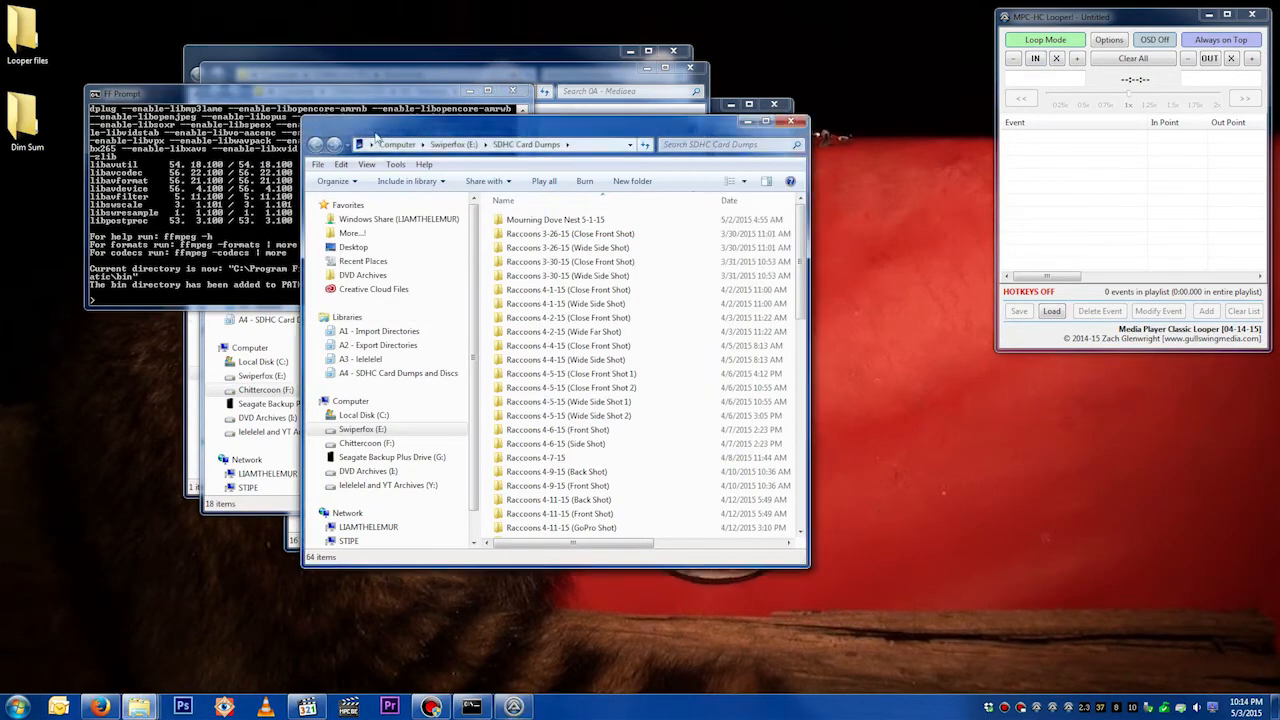
# Close all the open folder windows, the FF Prompt and Media Player Classic.
pyautogui.click(790, 121)
pyautogui.click(774, 104)
pyautogui.click(690, 68)
pyautogui.click(673, 51)
pyautogui.click(673, 51)
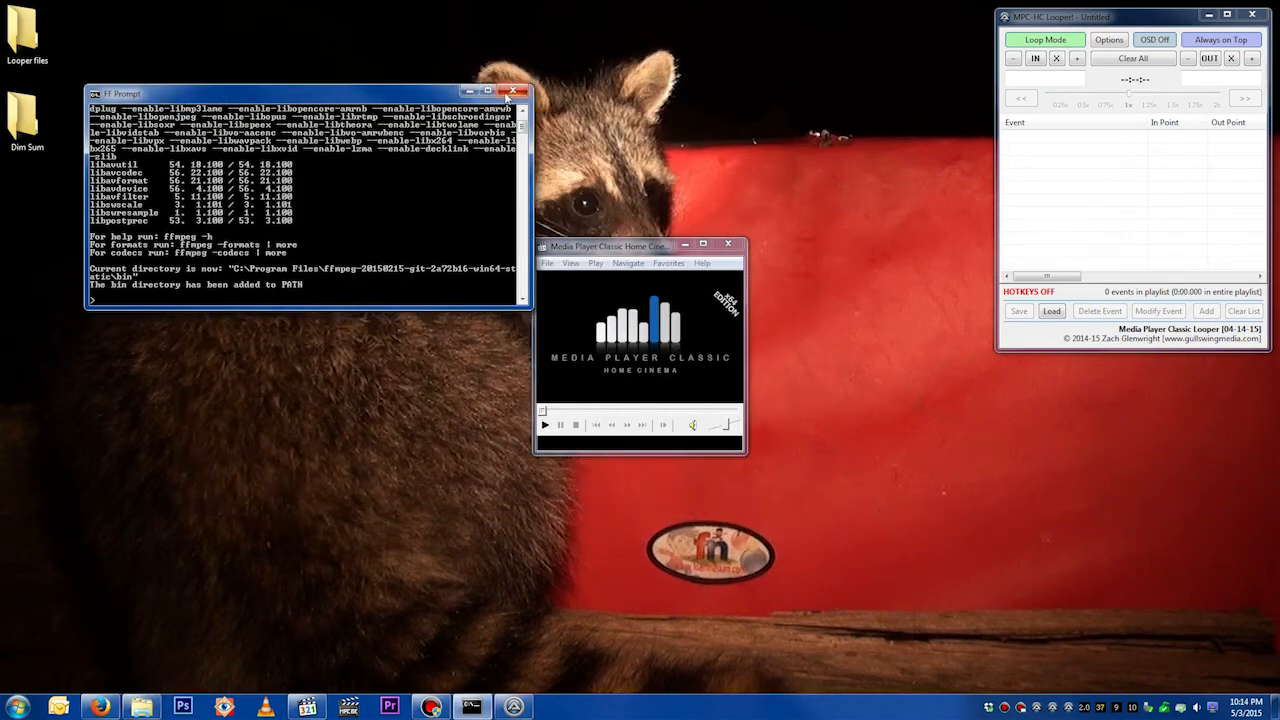
pyautogui.click(514, 89)
pyautogui.click(731, 244)
# Open the AutoIt Programming Workfolder from the launcher and enter its Middle Mouse Click Menu! folder.
pyautogui.middleClick(315, 288)
pyautogui.click(420, 275)
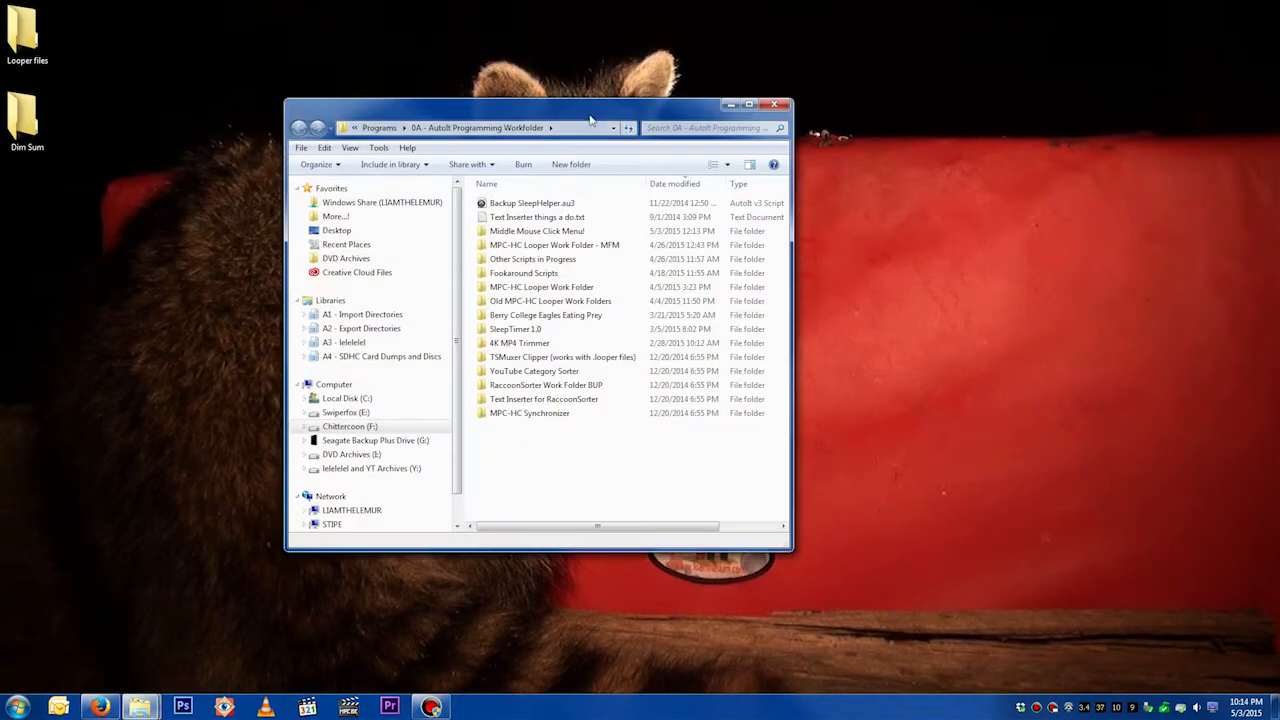
pyautogui.doubleClick(570, 233)
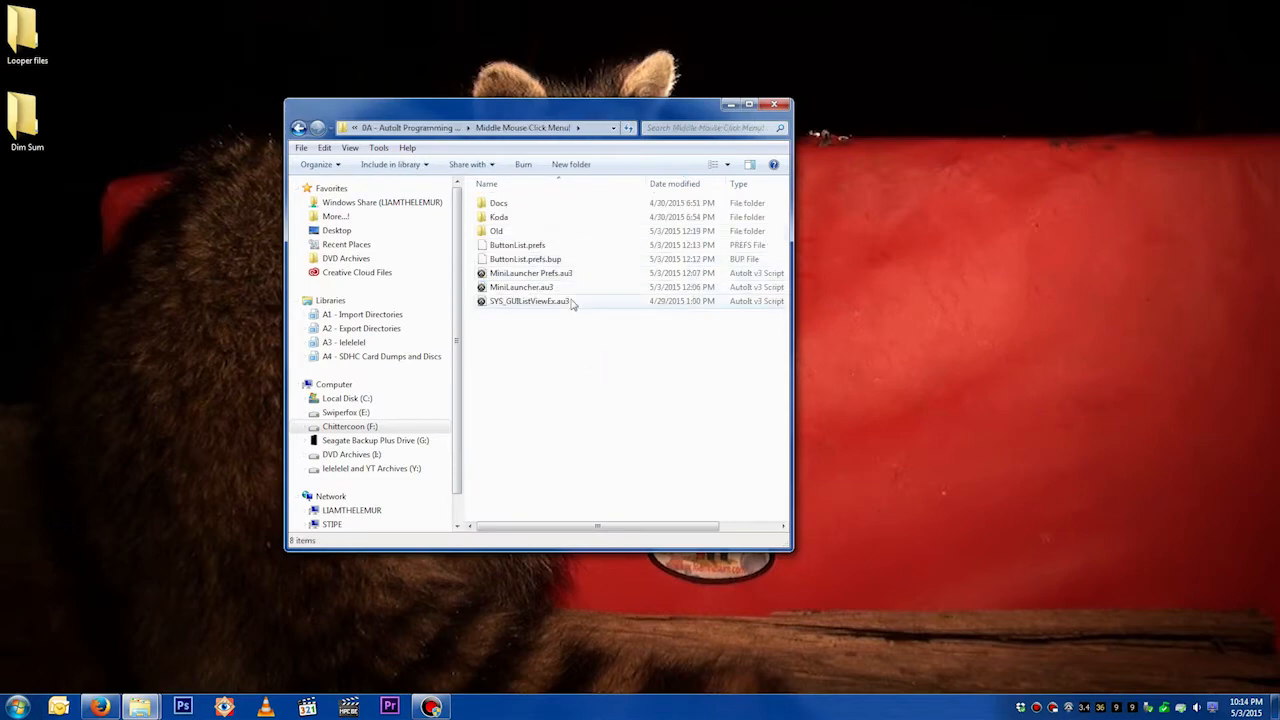
# Rename the ButtonList.prefs file as eButtonList.prefs.
pyautogui.click(552, 247)
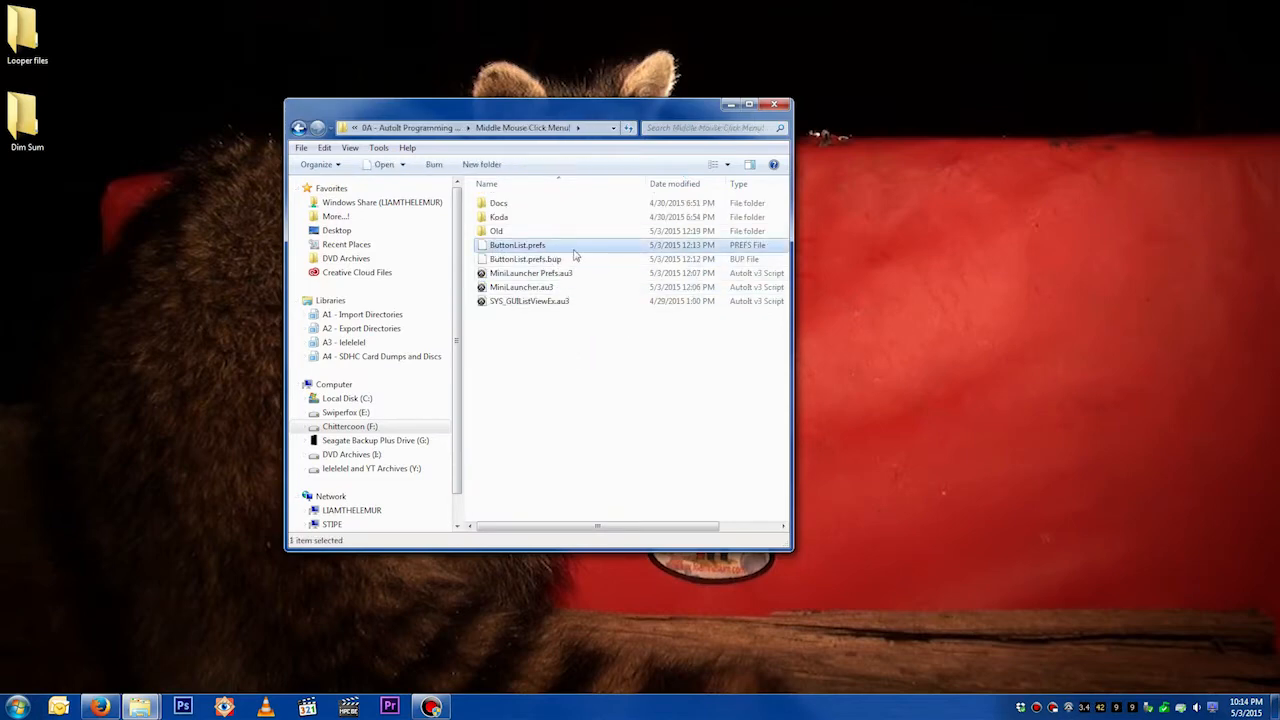
pyautogui.press('F2')
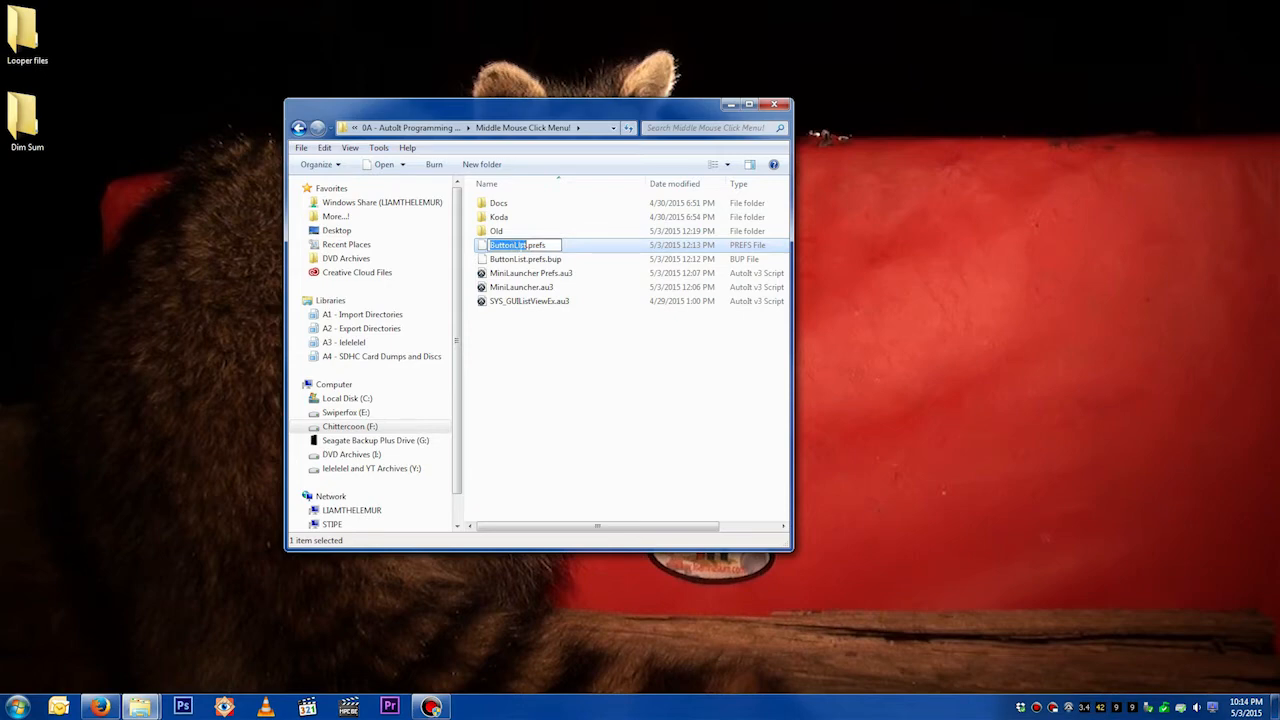
pyautogui.press('Home')
pyautogui.write('e')
pyautogui.press('Return')
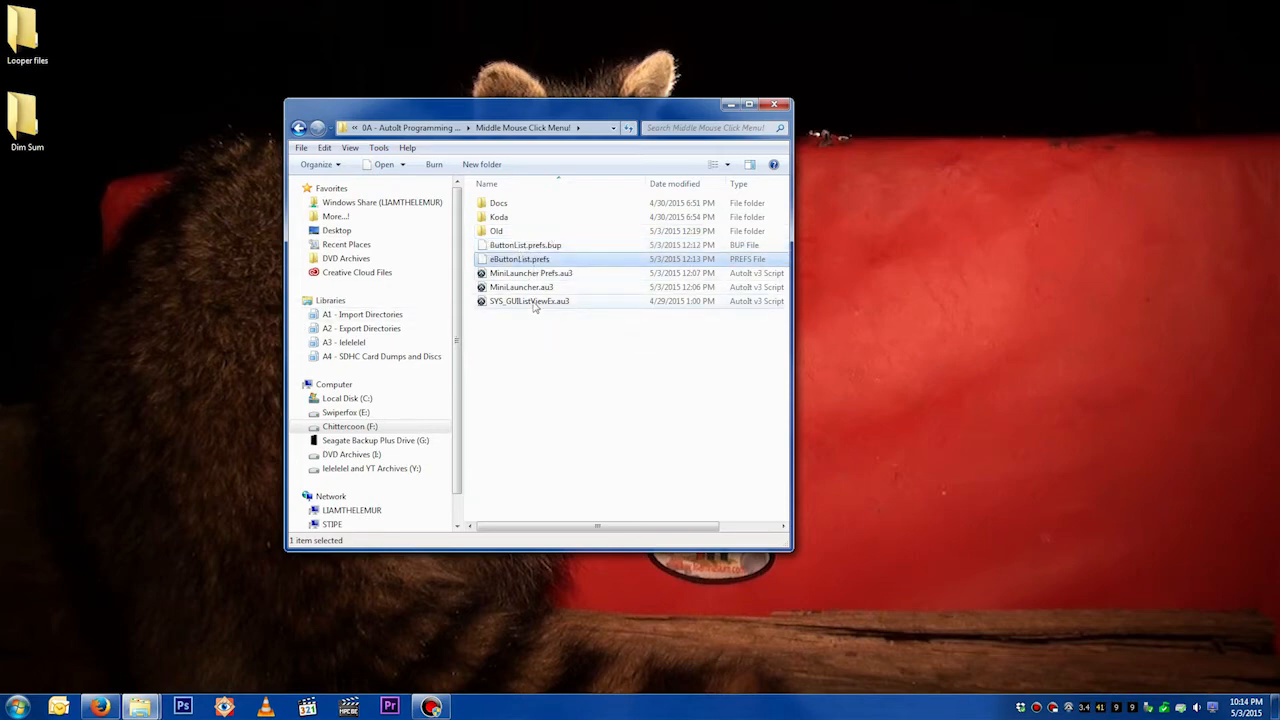
# Move the folder window aside, run the launcher without its shortcut list and dismiss the error about the missing list.
pyautogui.moveTo(580, 107); pyautogui.dragTo(835, 106)
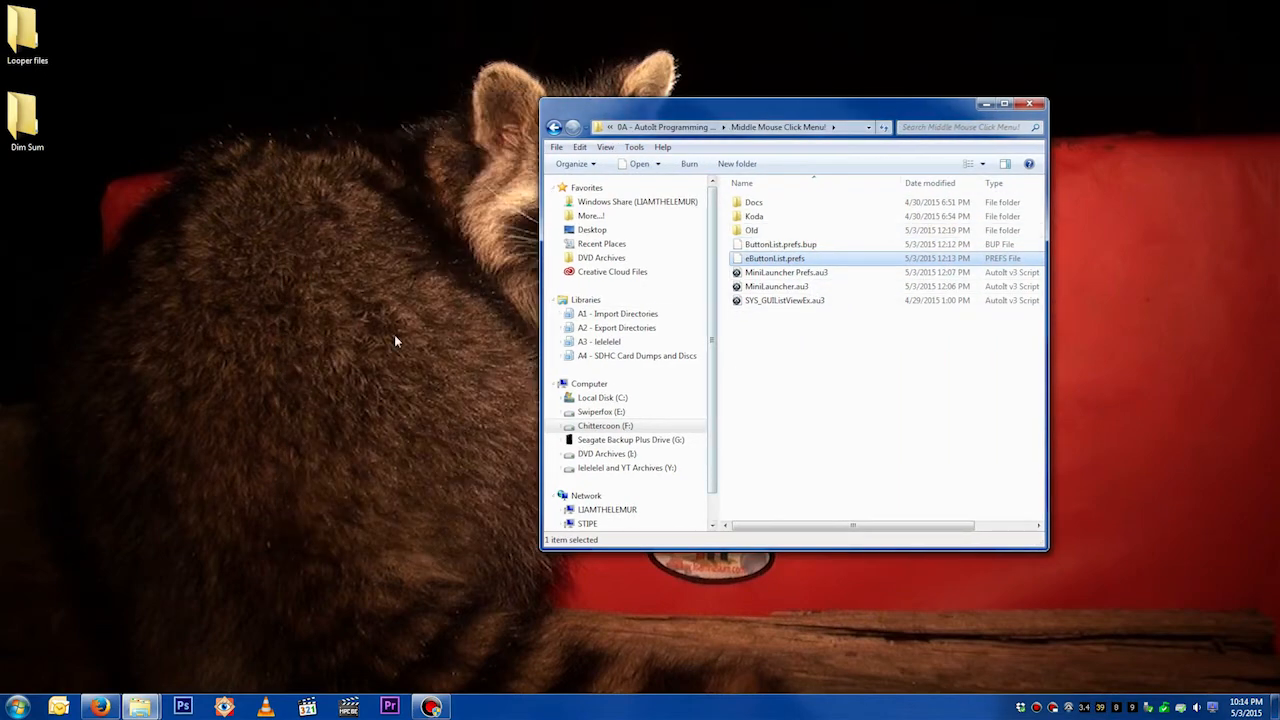
pyautogui.middleClick(360, 352)
pyautogui.click(340, 413)
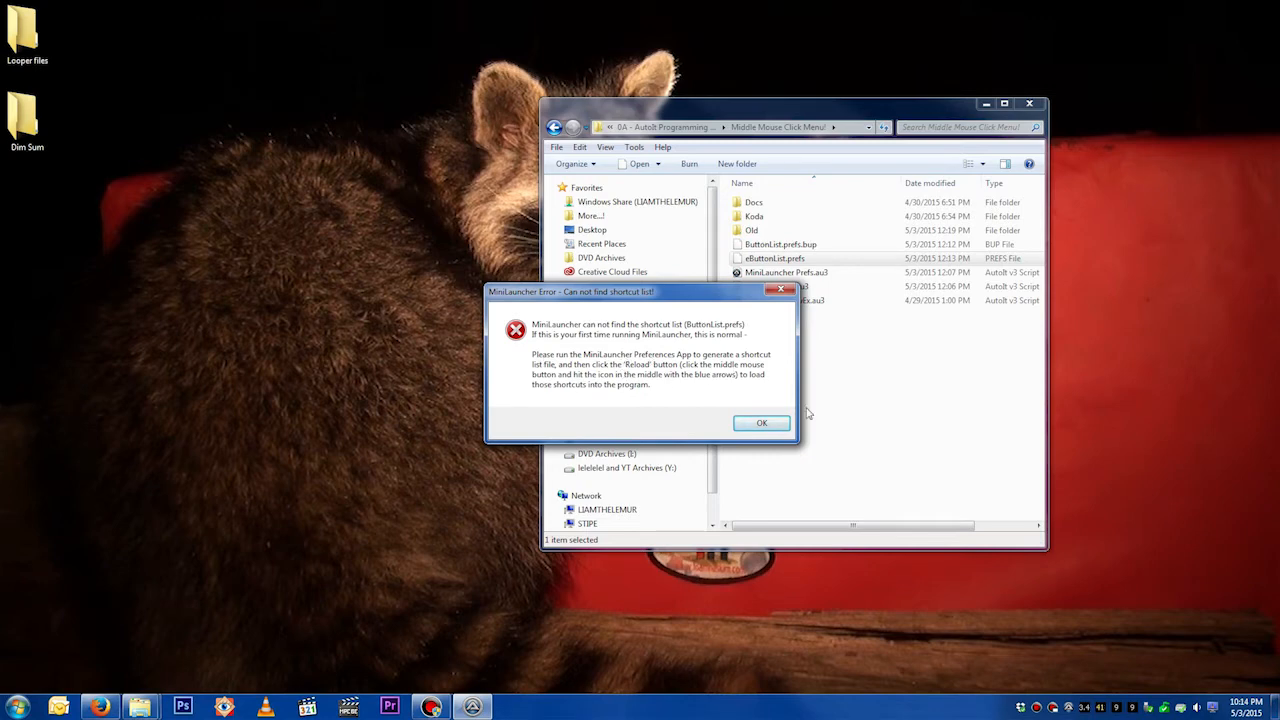
pyautogui.click(750, 423)
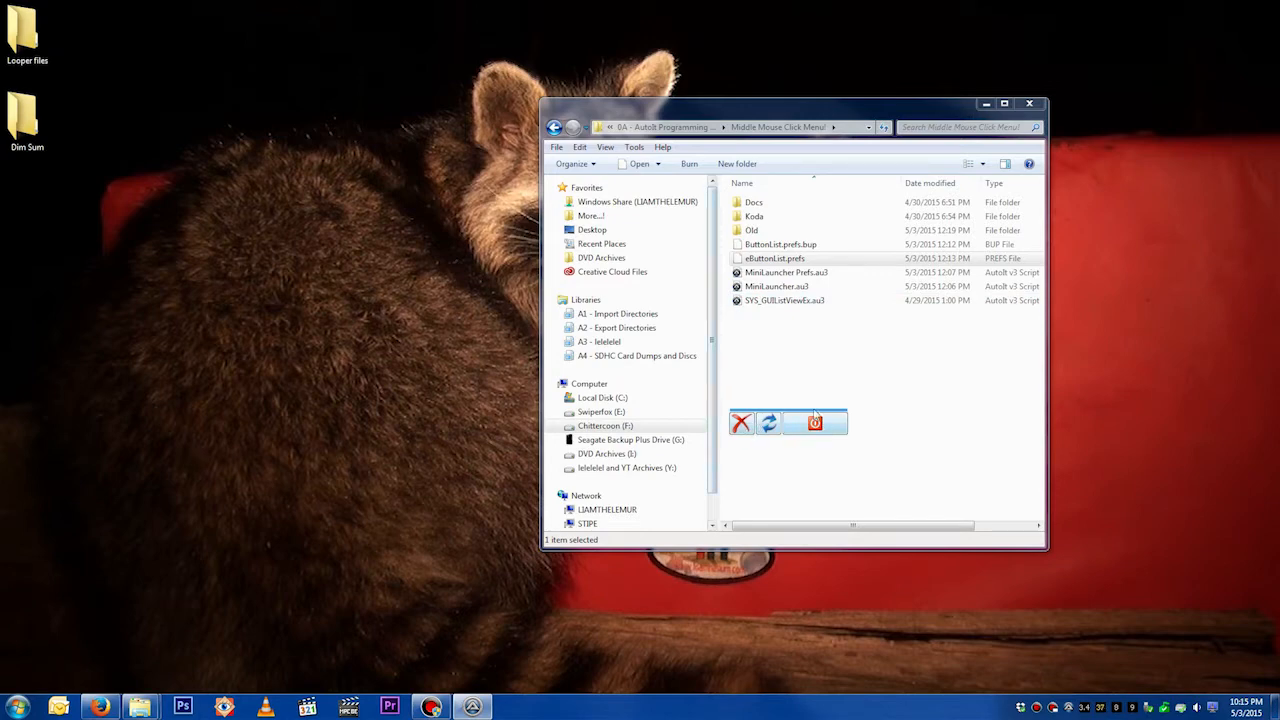
# Bring up the launcher menu without shortcuts over the folder window and the desktop, then dismiss it.
pyautogui.middleClick(783, 375)
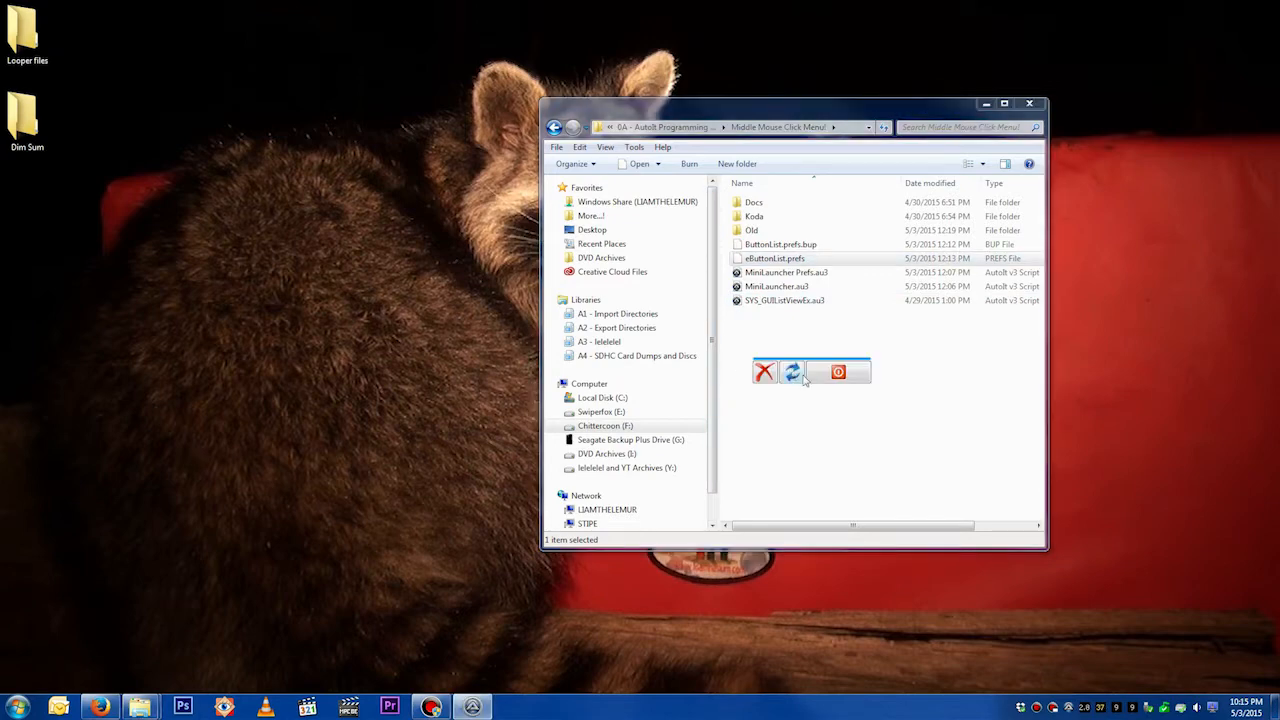
pyautogui.click(783, 370)
pyautogui.middleClick(388, 350)
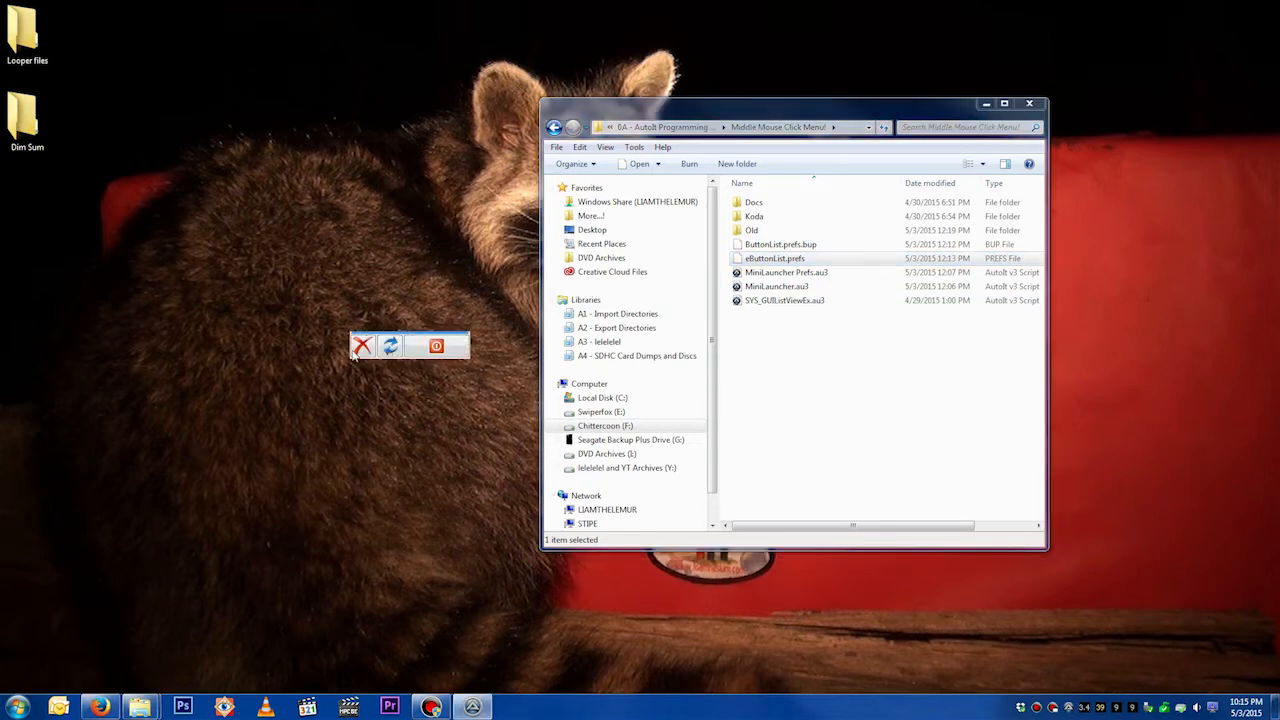
pyautogui.click(349, 325)
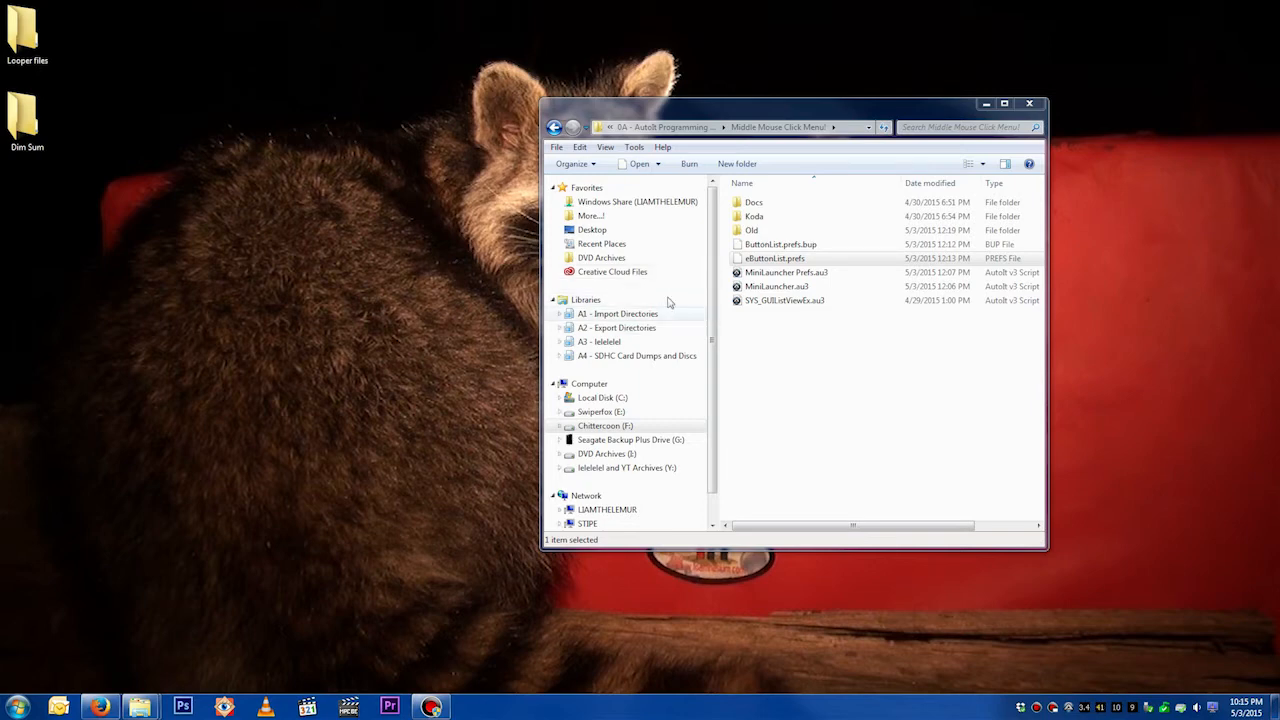
# Restore the name of the eButtonList.prefs file to ButtonList.prefs.
pyautogui.click(768, 258)
pyautogui.press('Delete')
pyautogui.press('Return')
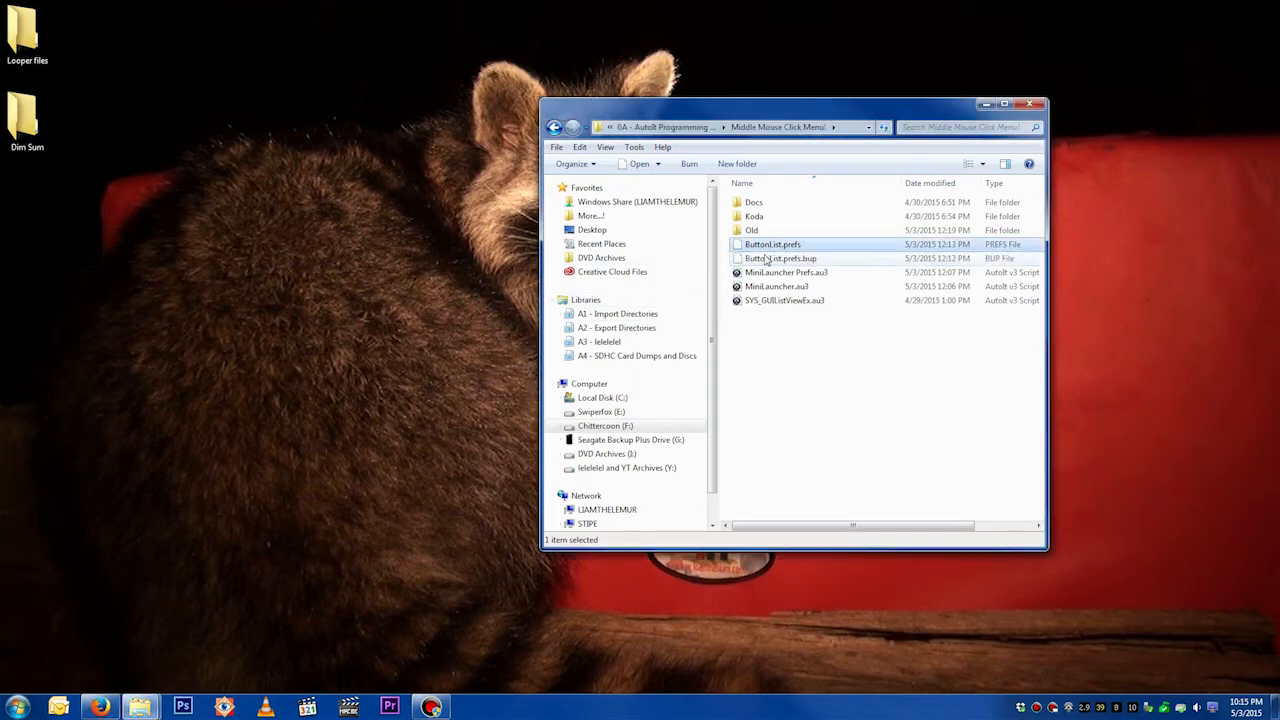
# Bring up the launcher with its restored shortcuts and start the Snipping Tool from it.
pyautogui.middleClick(775, 352)
pyautogui.click(775, 351)
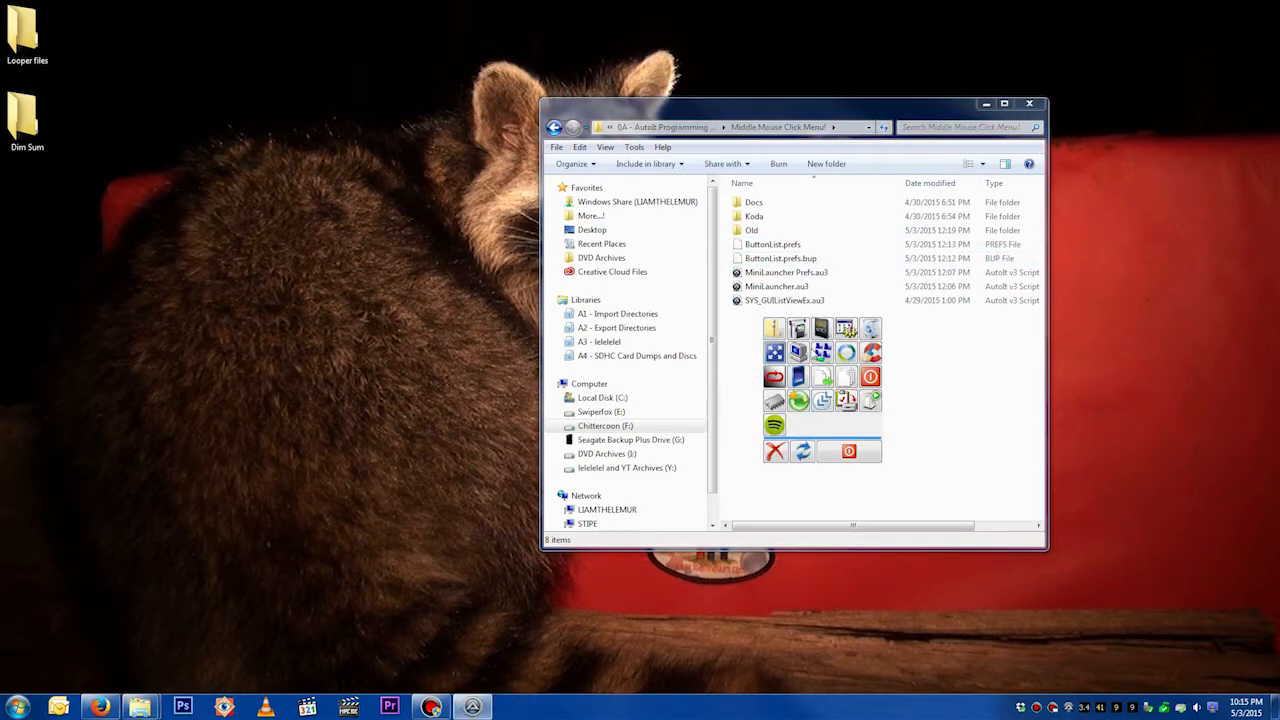
pyautogui.click(745, 352)
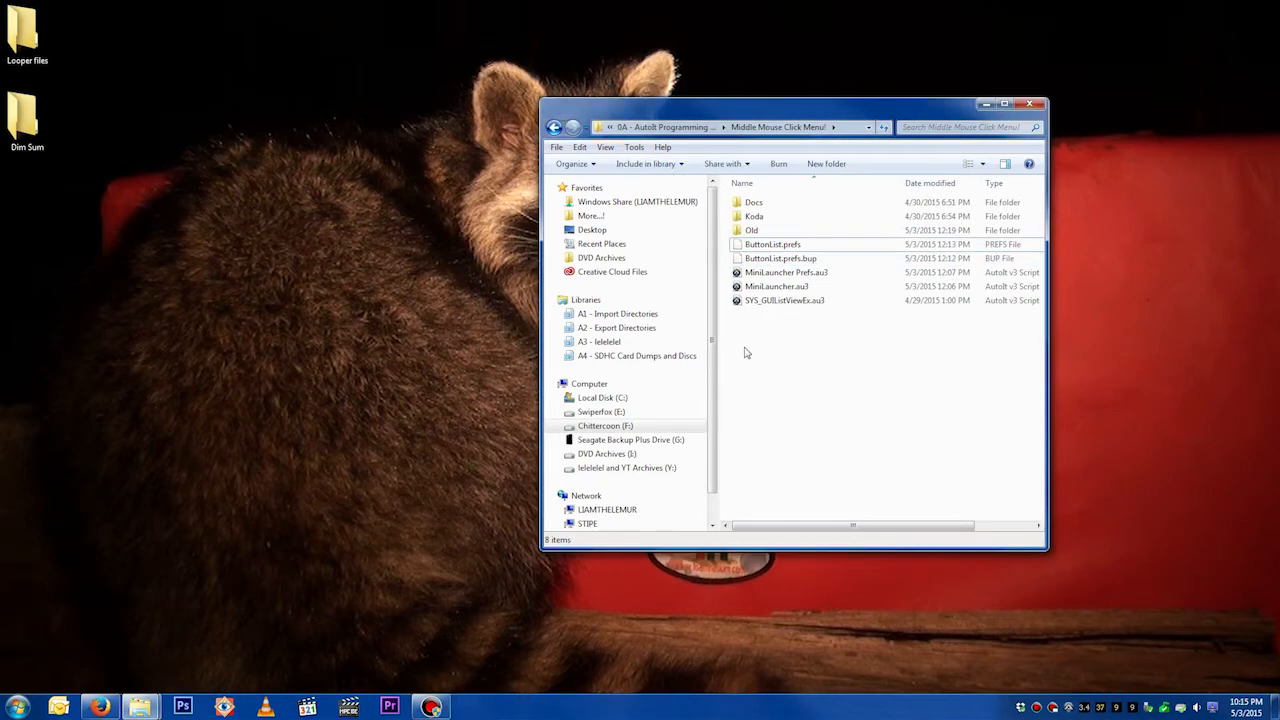
pyautogui.middleClick(745, 351)
pyautogui.click(748, 350)
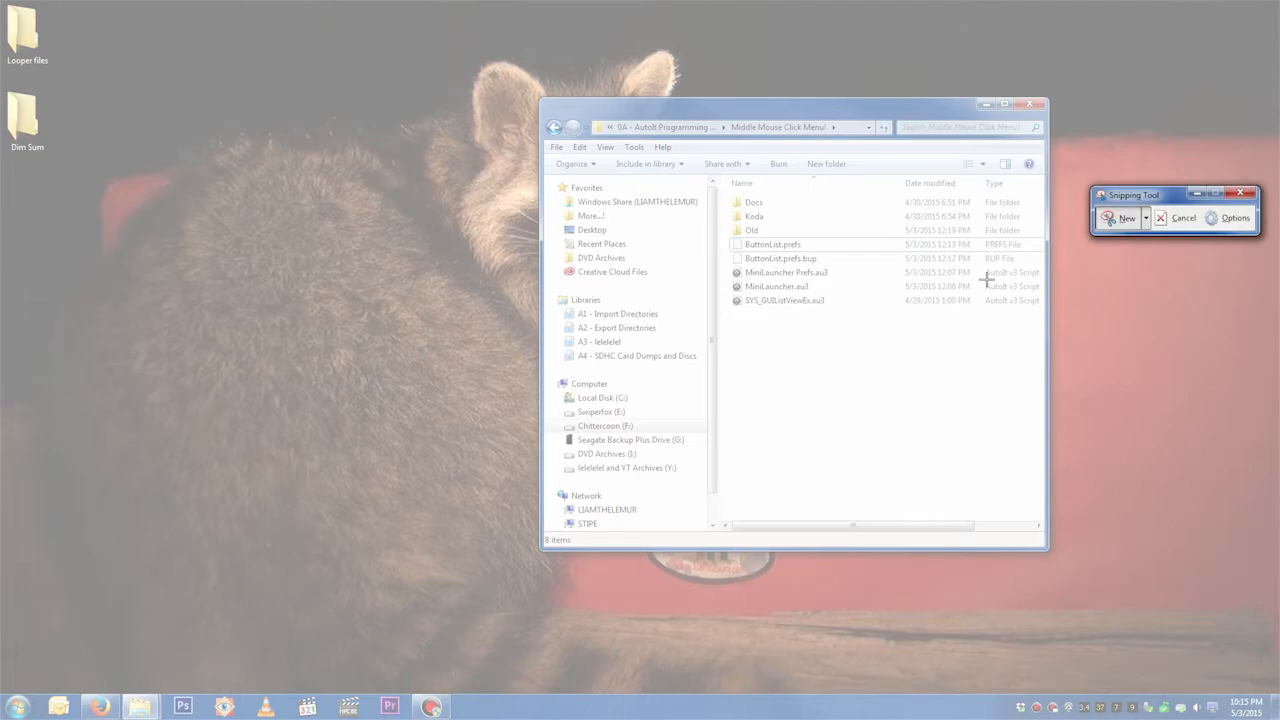
# Close the Snipping Tool, start it once more from the launcher menu over the folder window, and close it again.
pyautogui.press('Escape')
pyautogui.click(1237, 193)
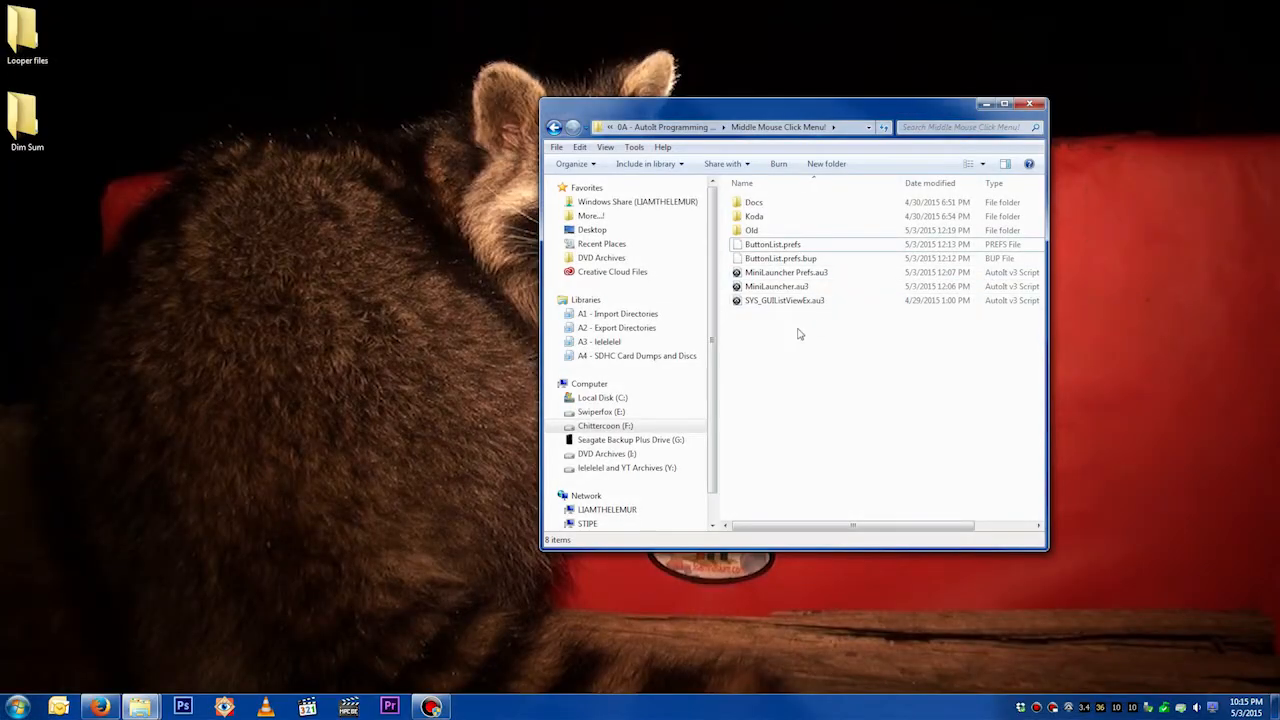
pyautogui.middleClick(799, 334)
pyautogui.click(798, 334)
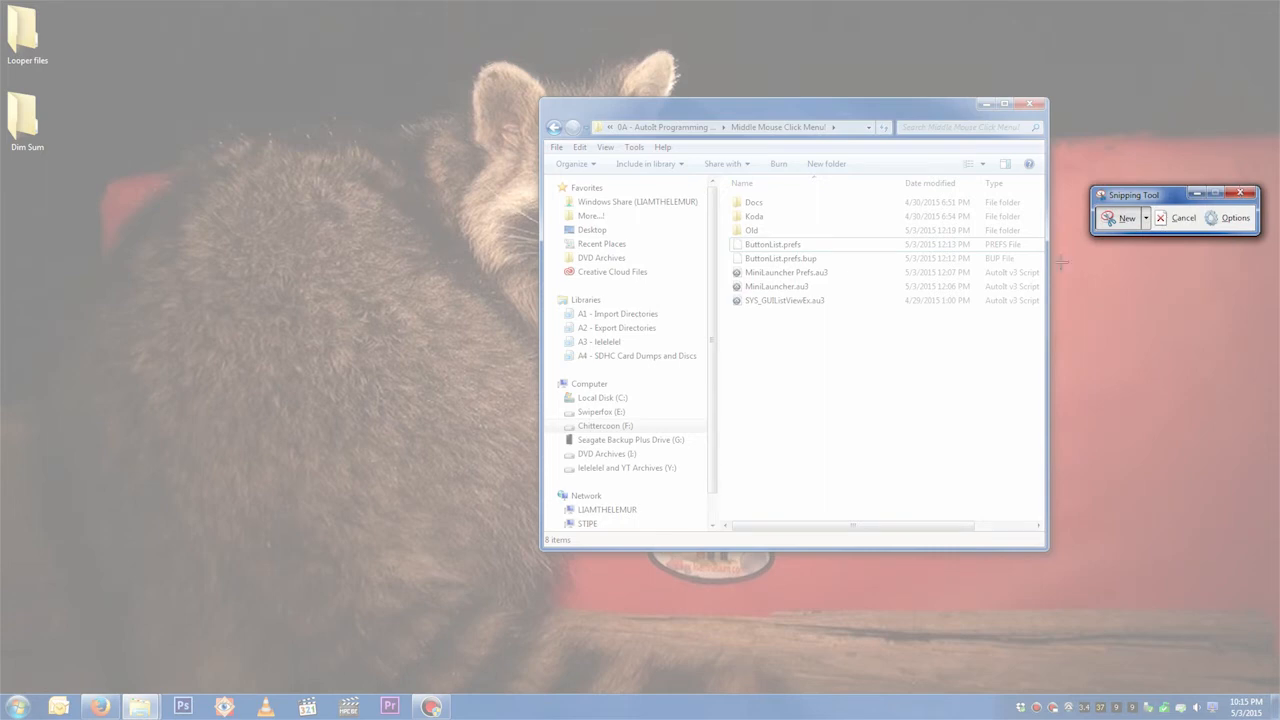
pyautogui.click(1240, 193)
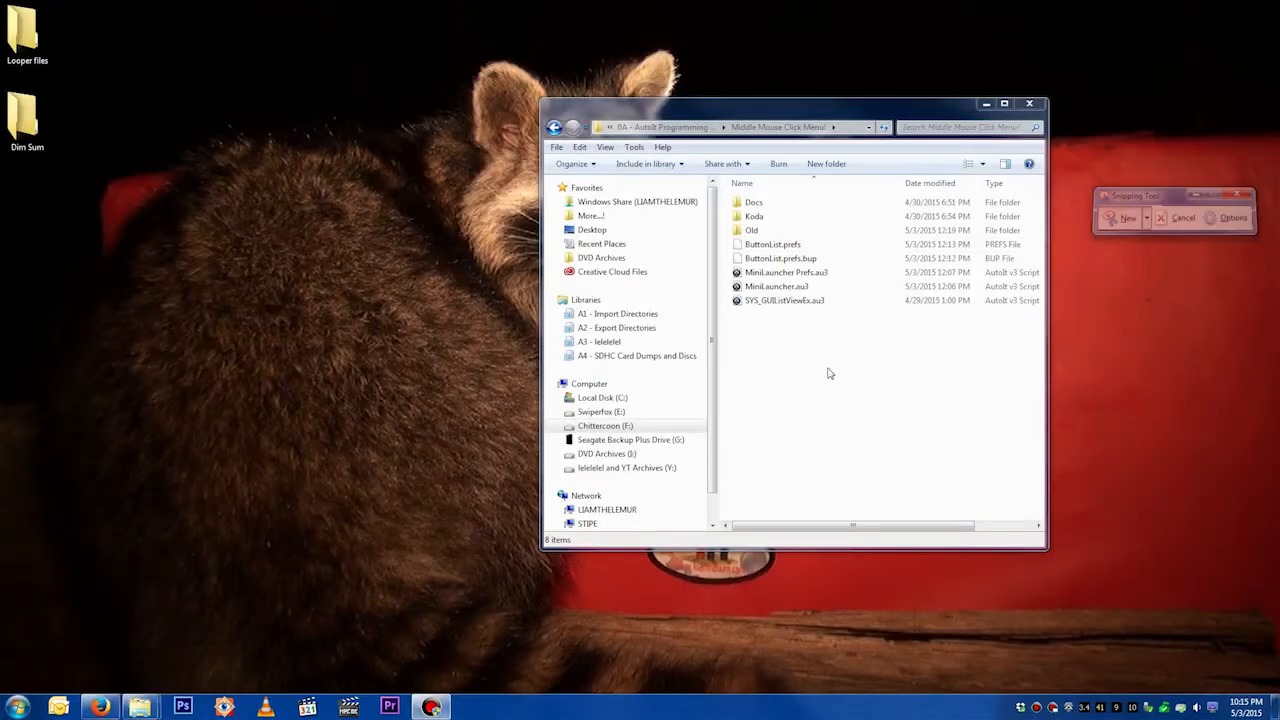
# Rename the ButtonList.prefs file to eButtonList.prefs.
pyautogui.click(784, 247)
pyautogui.press('F2')
pyautogui.press('Home')
pyautogui.write('e')
pyautogui.press('Return')
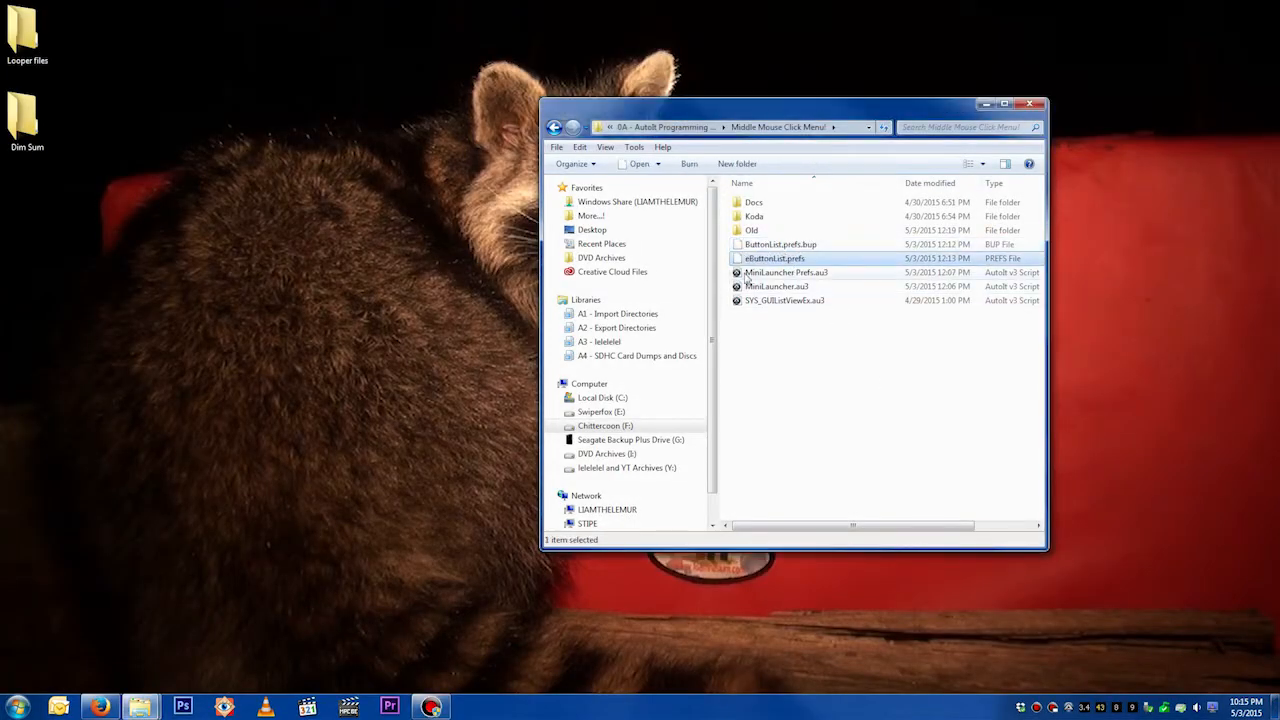
# Reload the launcher without its shortcut list, dismiss the missing-list error, and show and hide the menu without shortcuts.
pyautogui.middleClick(786, 252)
pyautogui.click(768, 387)
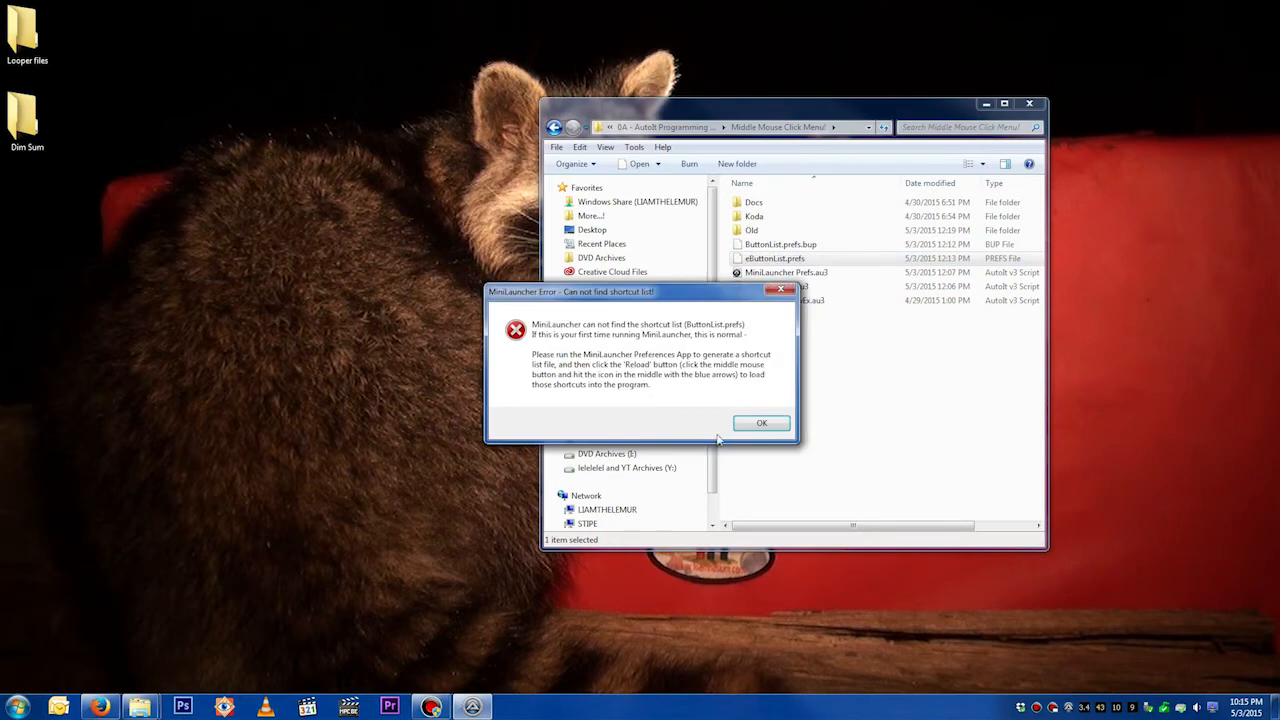
pyautogui.click(748, 425)
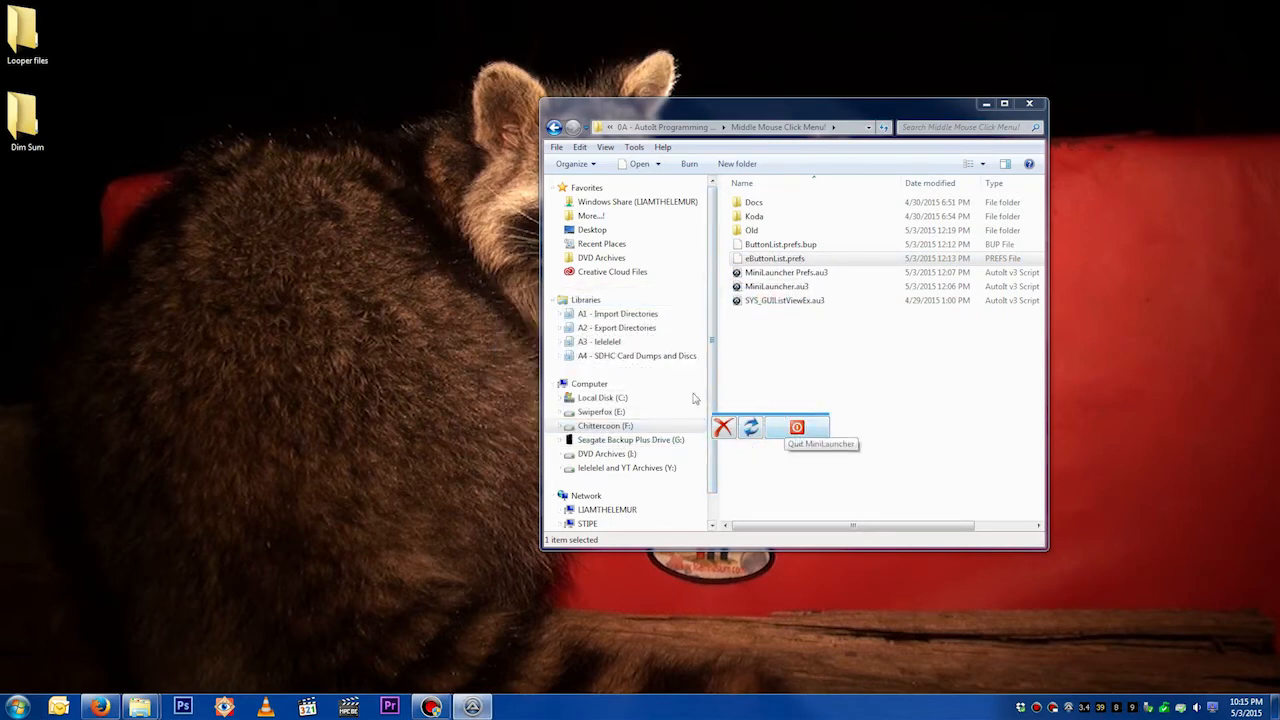
pyautogui.middleClick(797, 358)
pyautogui.middleClick(773, 406)
pyautogui.middleClick(799, 417)
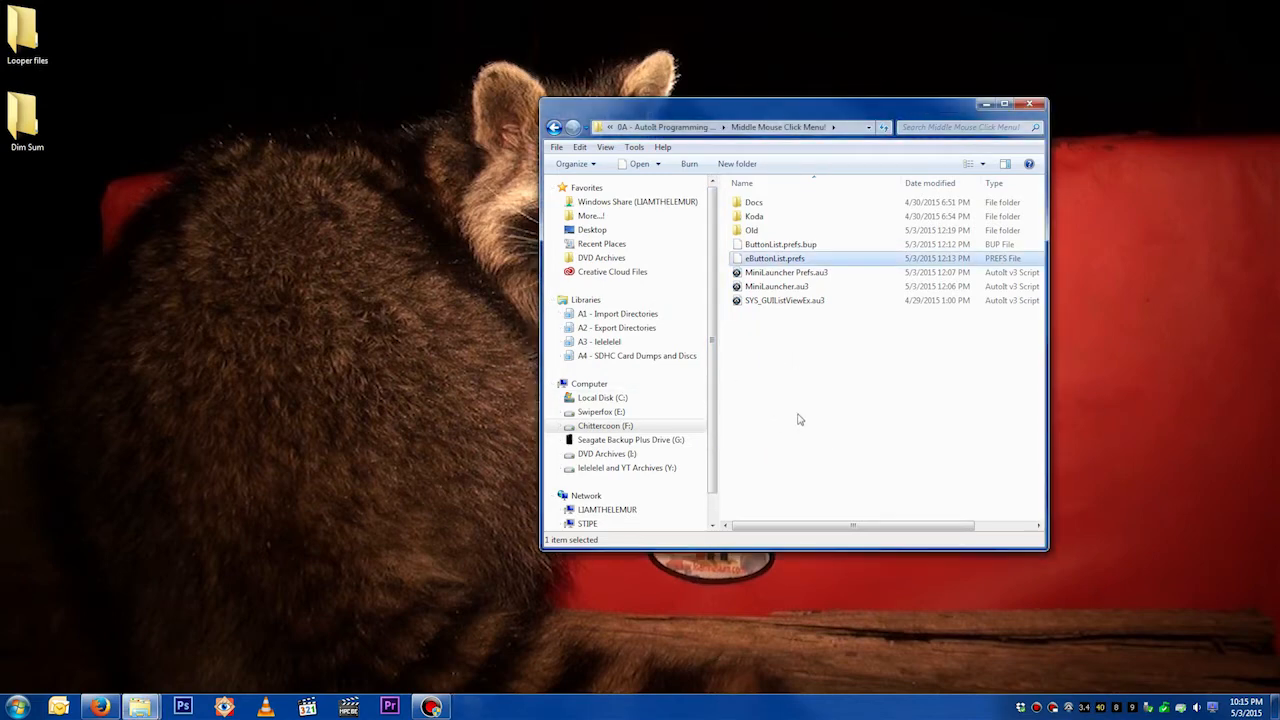
# Run MiniLauncher Prefs.au3 and add the desktop folder Looper files as a shortcut, keeping its suggested name and icon.
pyautogui.doubleClick(798, 275)
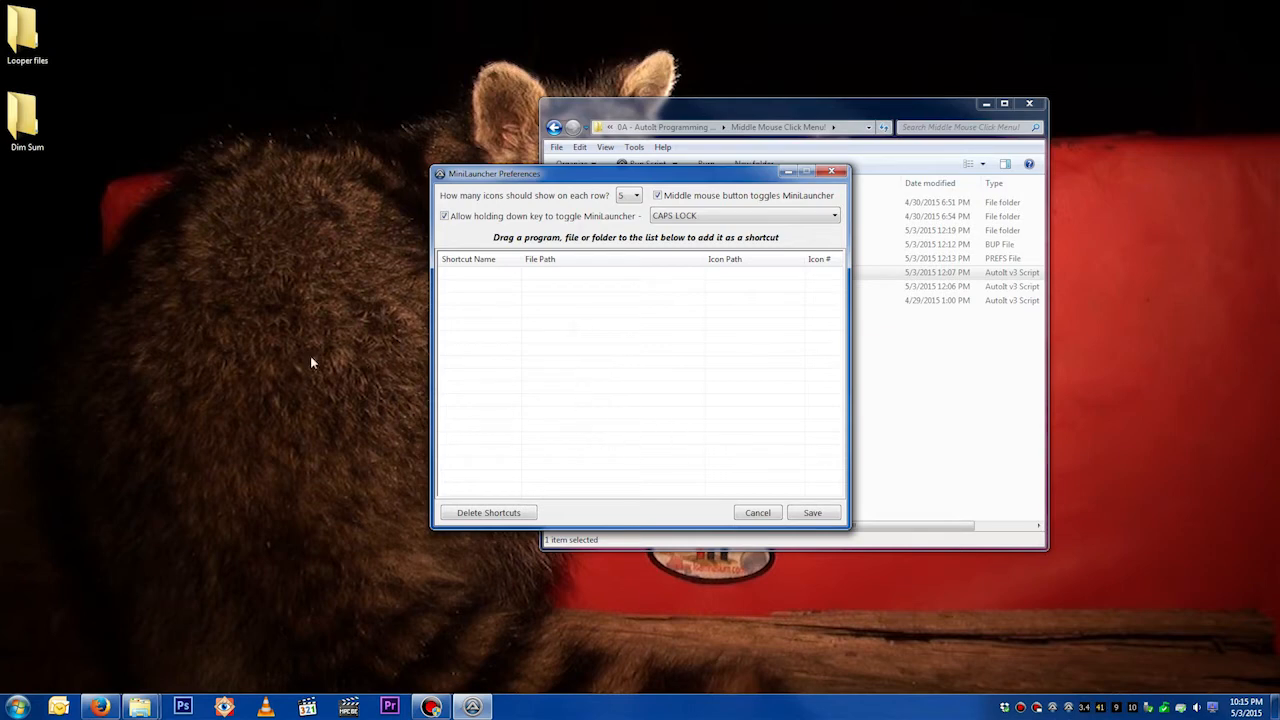
pyautogui.moveTo(24, 32); pyautogui.dragTo(651, 320)
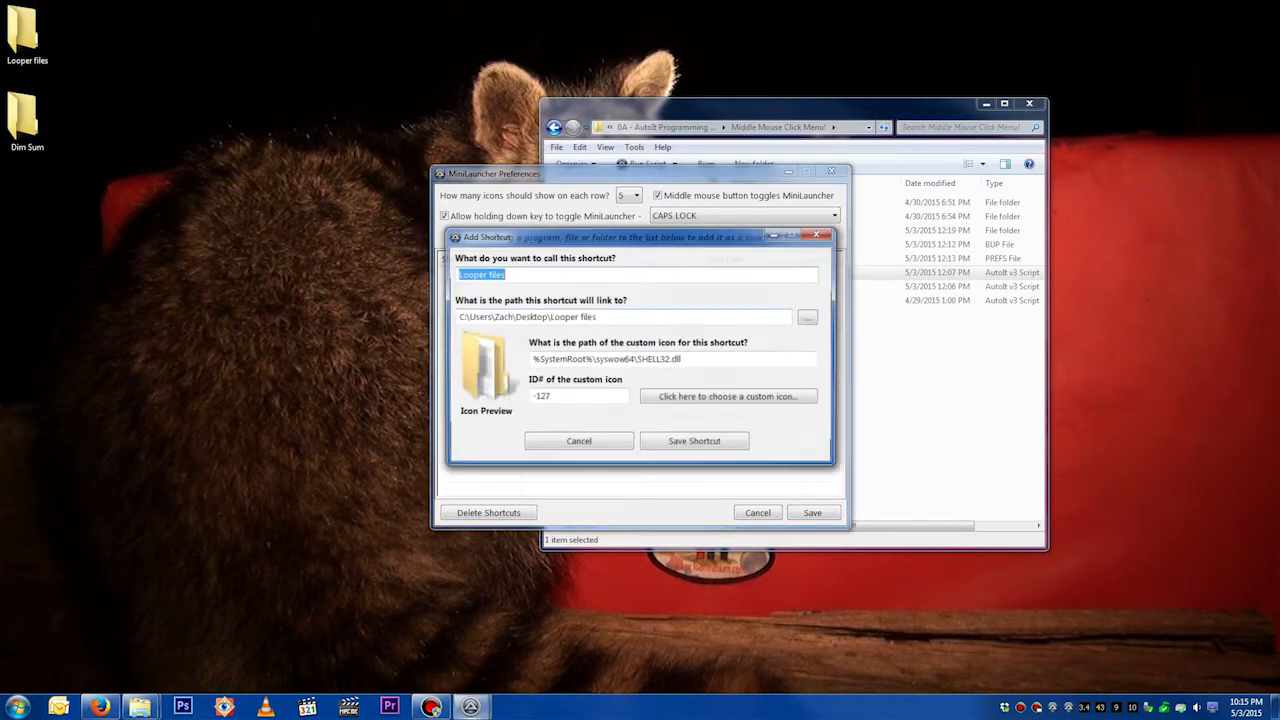
pyautogui.moveTo(661, 238); pyautogui.dragTo(826, 270)
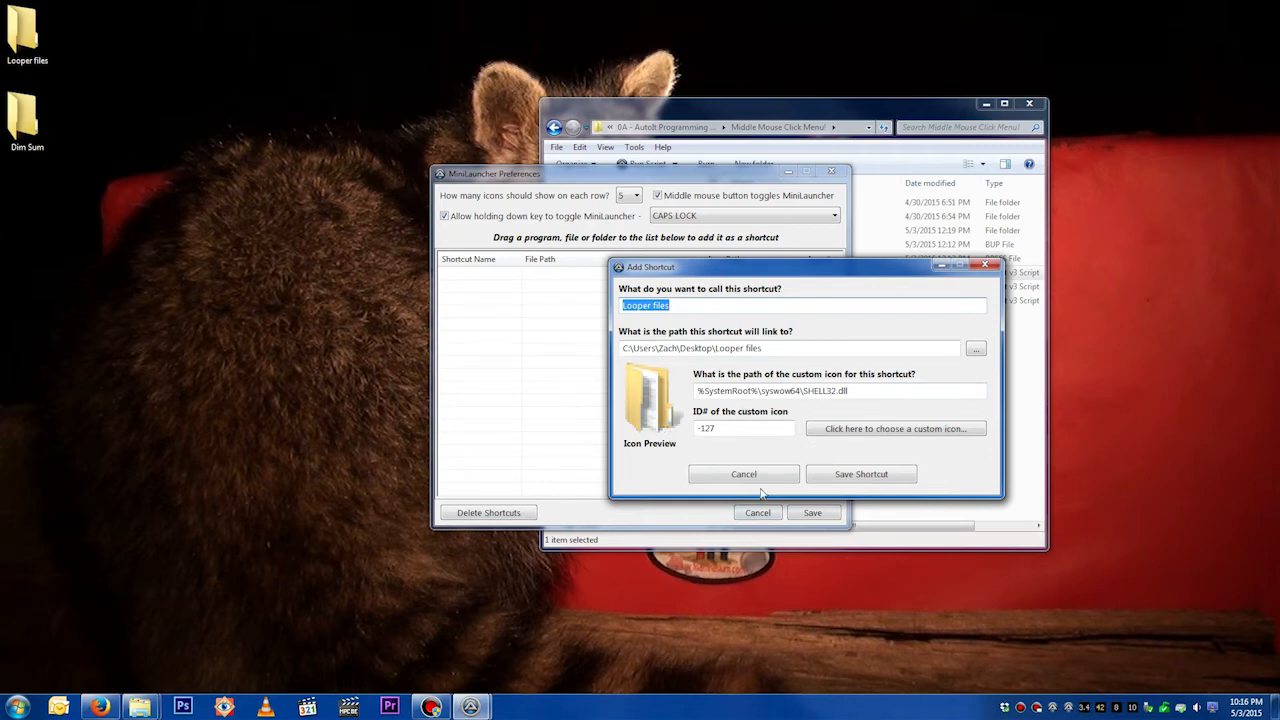
pyautogui.click(890, 476)
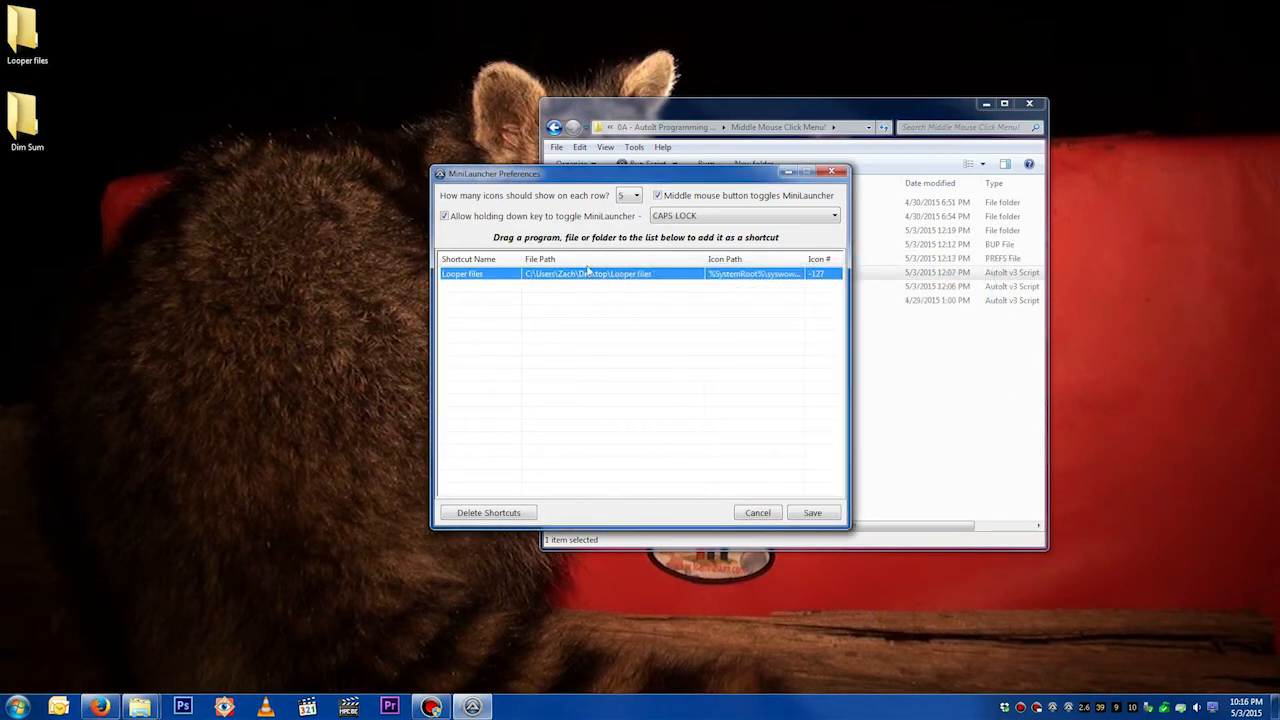
# Add the desktop folder Dim Sum as a shortcut with the custom icon -25 from SHELL32.dll.
pyautogui.moveTo(22, 118); pyautogui.dragTo(571, 363)
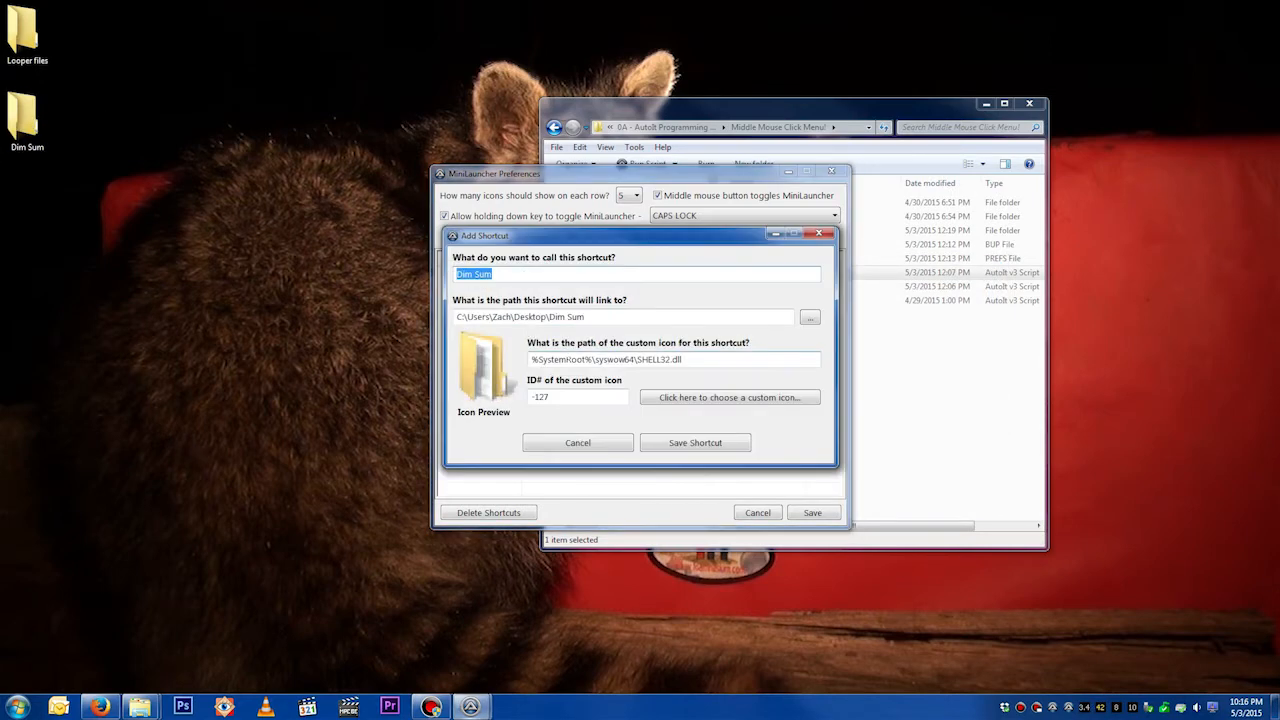
pyautogui.click(706, 397)
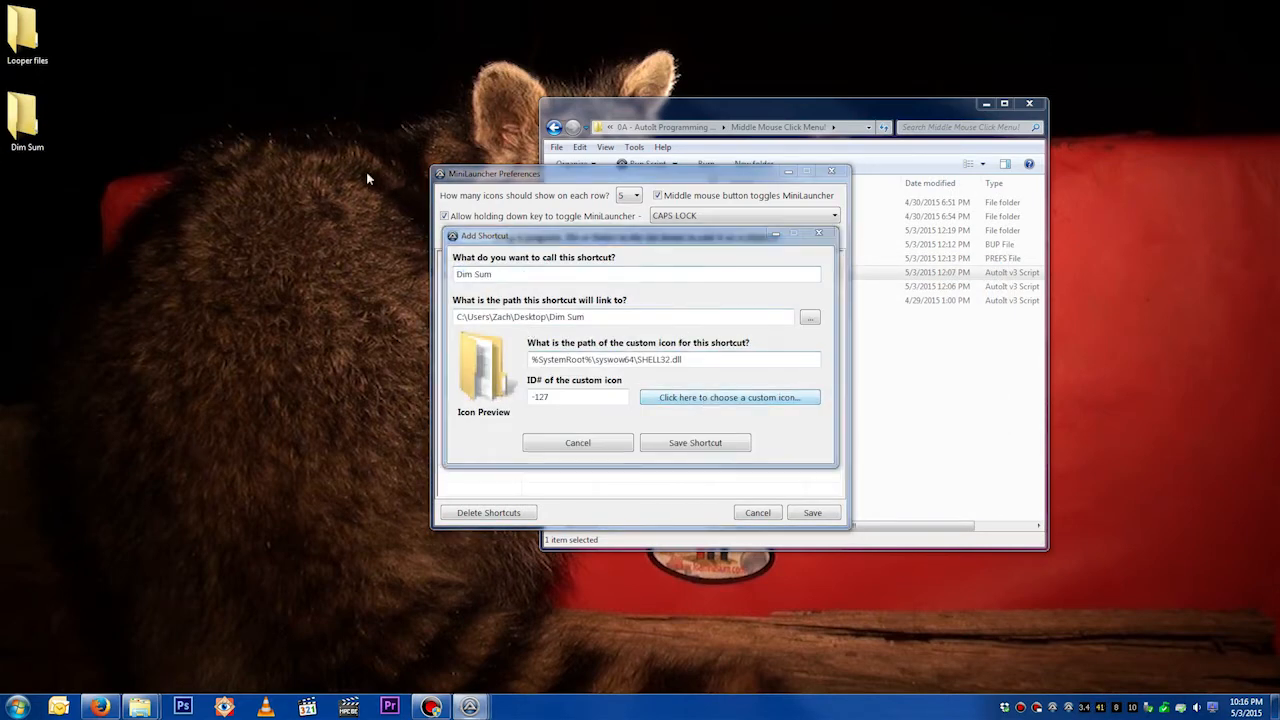
pyautogui.moveTo(135, 63); pyautogui.dragTo(227, 143)
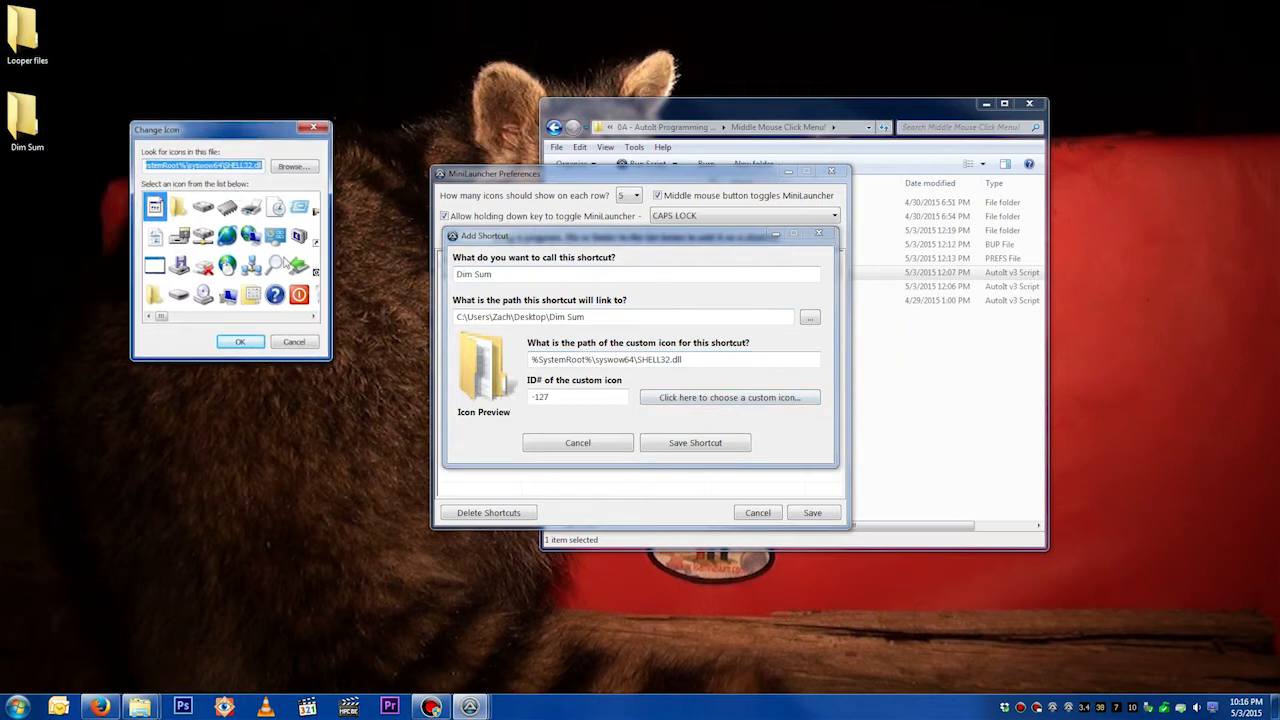
pyautogui.click(300, 210)
pyautogui.click(245, 342)
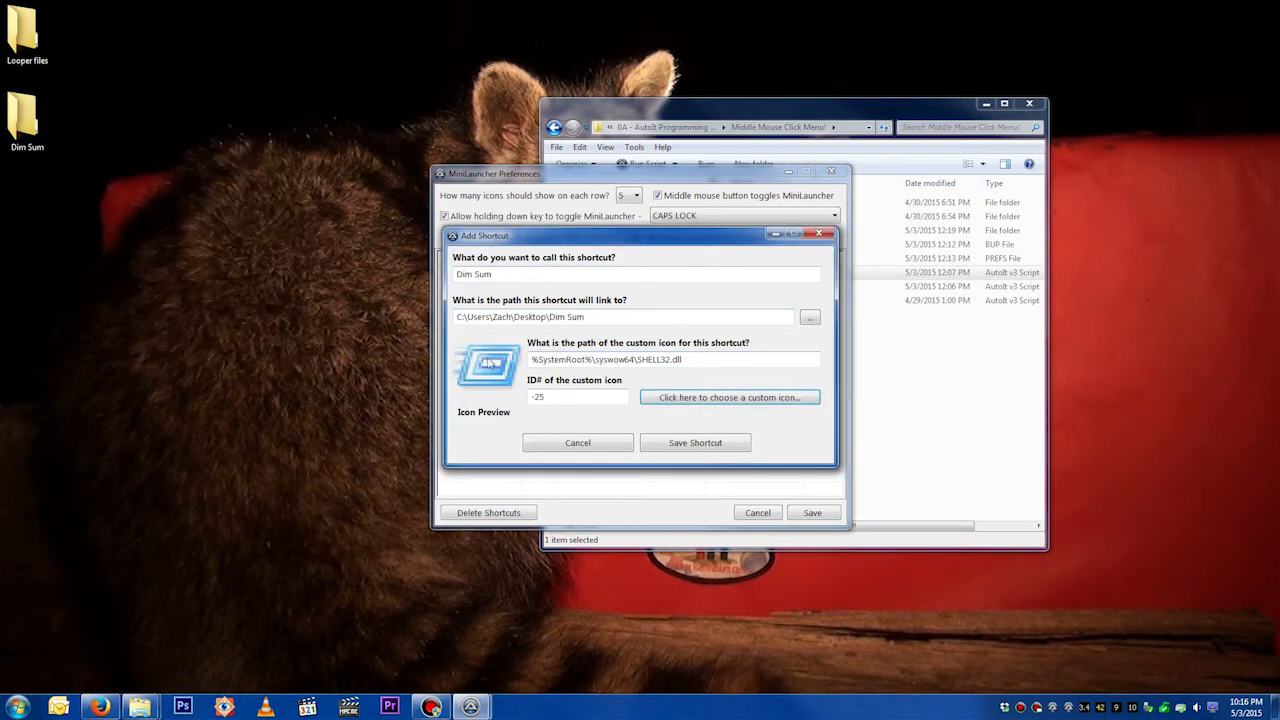
pyautogui.click(703, 446)
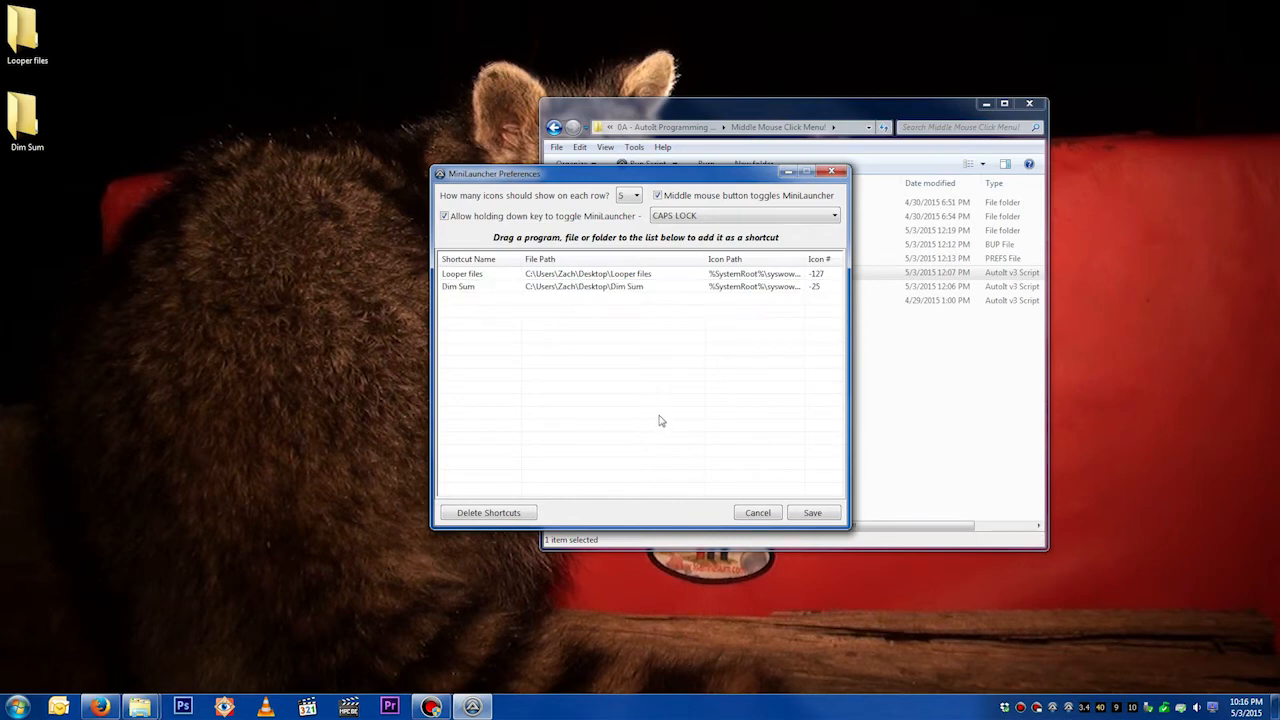
# Move the preferences window aside and add CCleaner.exe from C:\Program Files\CCleaner as a shortcut with icon ID 1.
pyautogui.moveTo(744, 180); pyautogui.dragTo(474, 186)
pyautogui.click(785, 358)
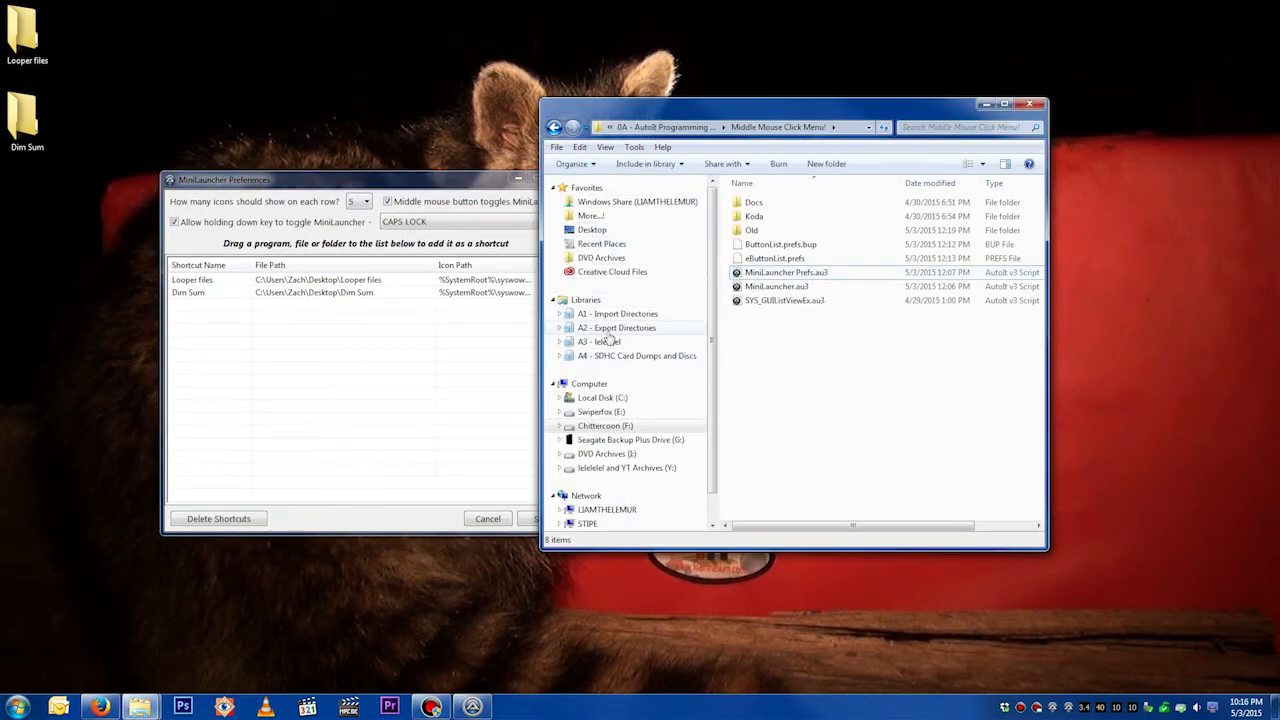
pyautogui.click(602, 397)
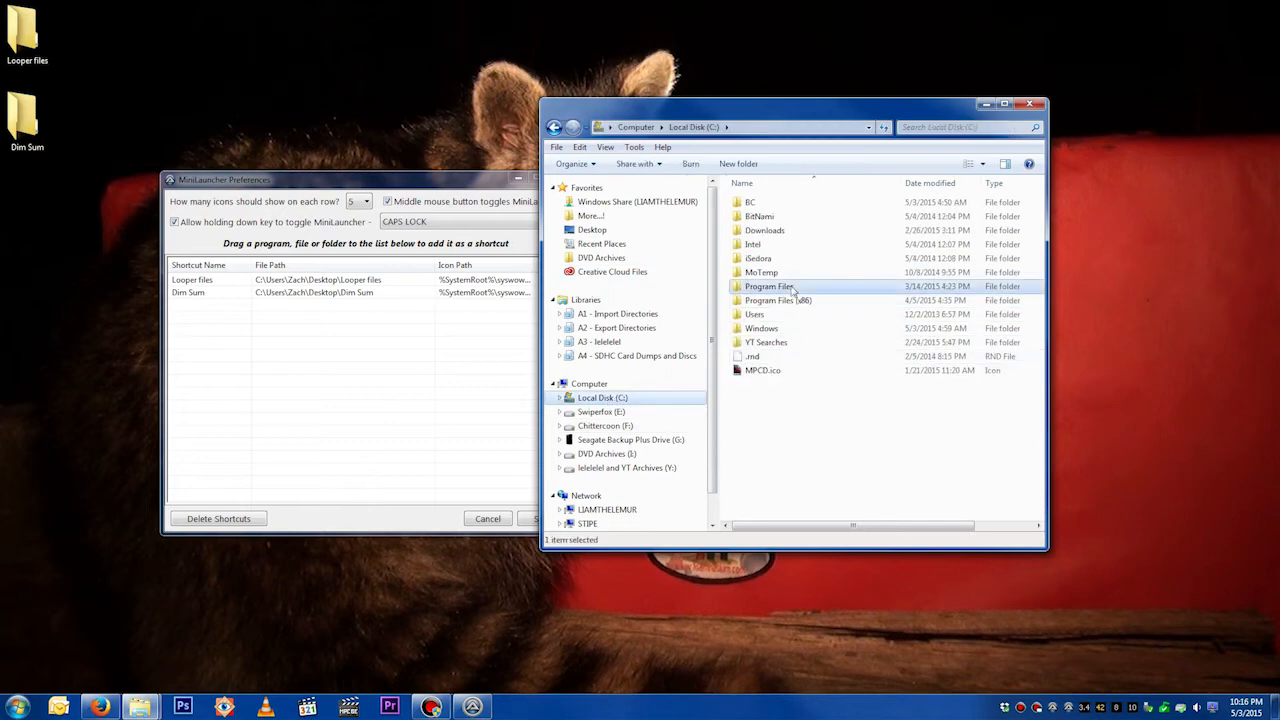
pyautogui.doubleClick(812, 300)
pyautogui.doubleClick(794, 277)
pyautogui.moveTo(789, 218); pyautogui.dragTo(304, 407)
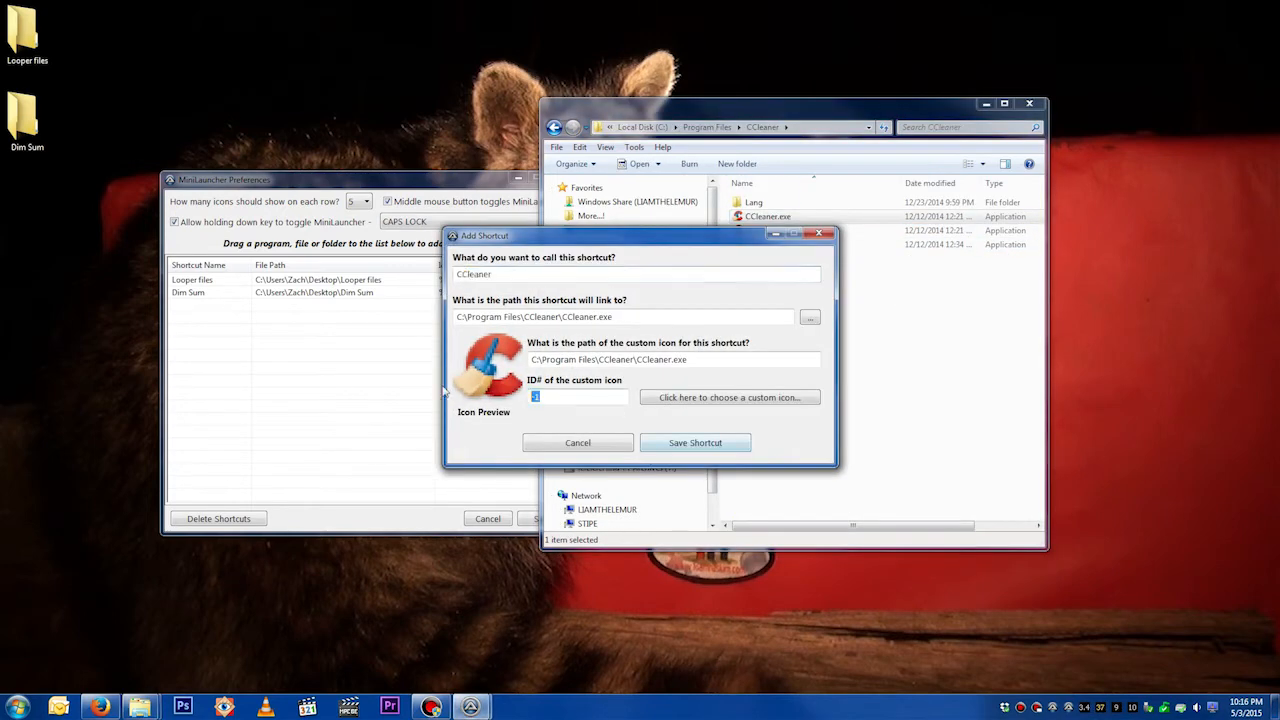
pyautogui.click(692, 443)
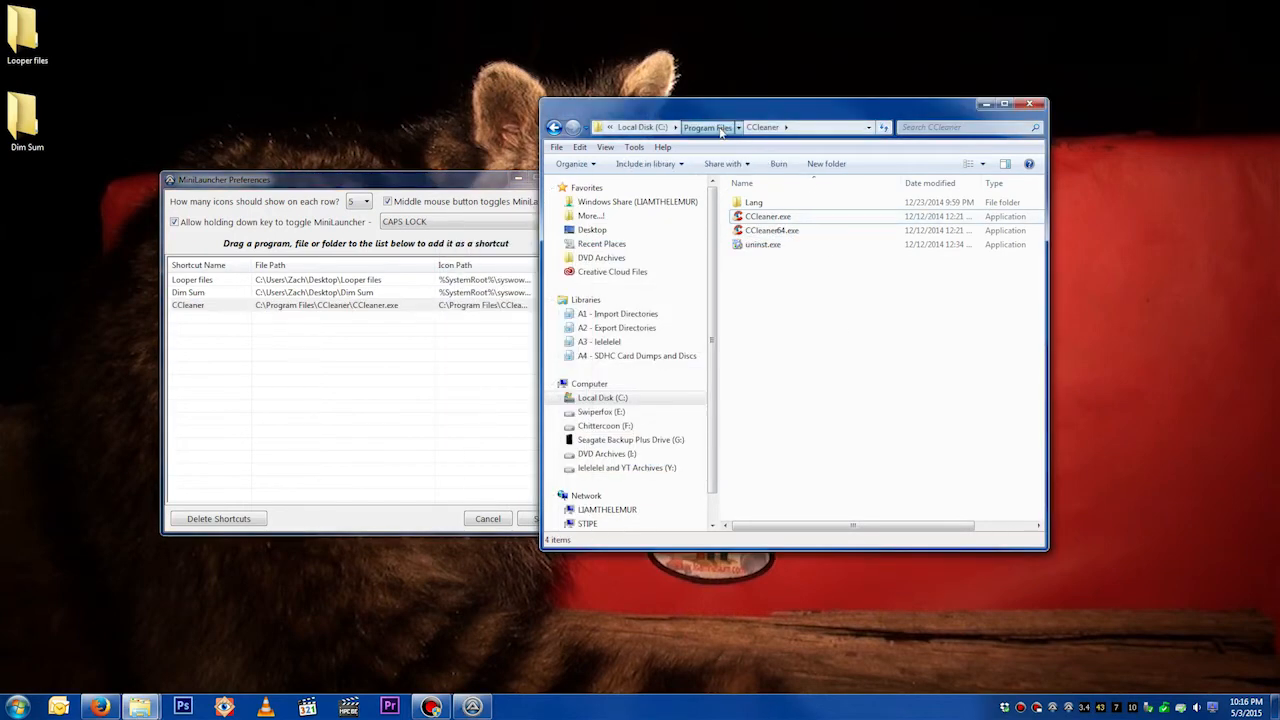
# Add FolderSize.exe from the FolderSize folder in Program Files as a shortcut.
pyautogui.click(707, 127)
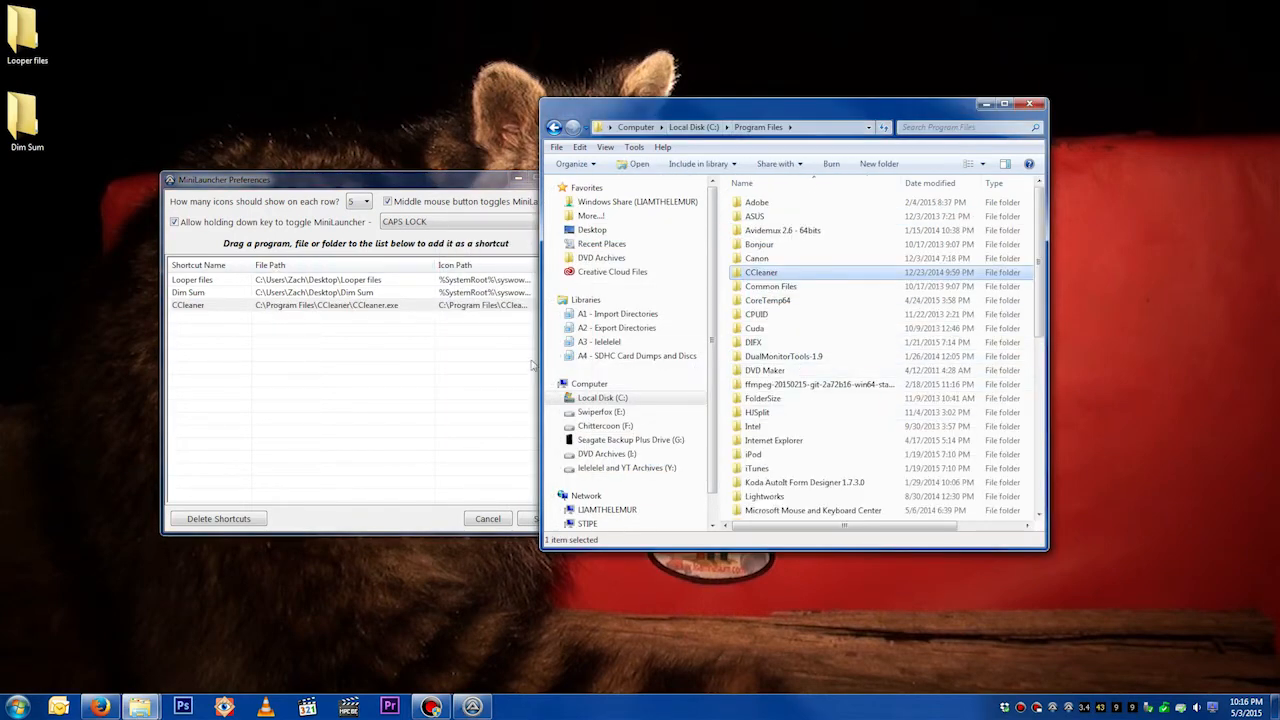
pyautogui.click(906, 399)
pyautogui.doubleClick(816, 400)
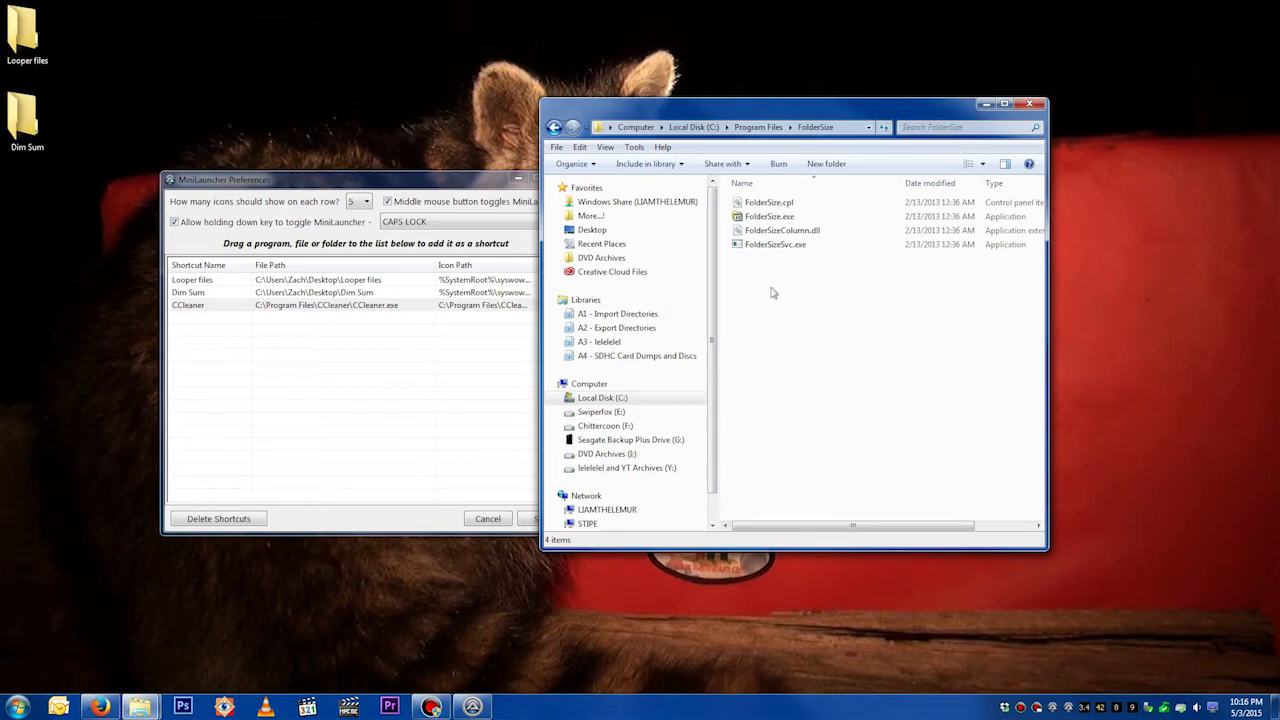
pyautogui.moveTo(769, 216); pyautogui.dragTo(337, 366)
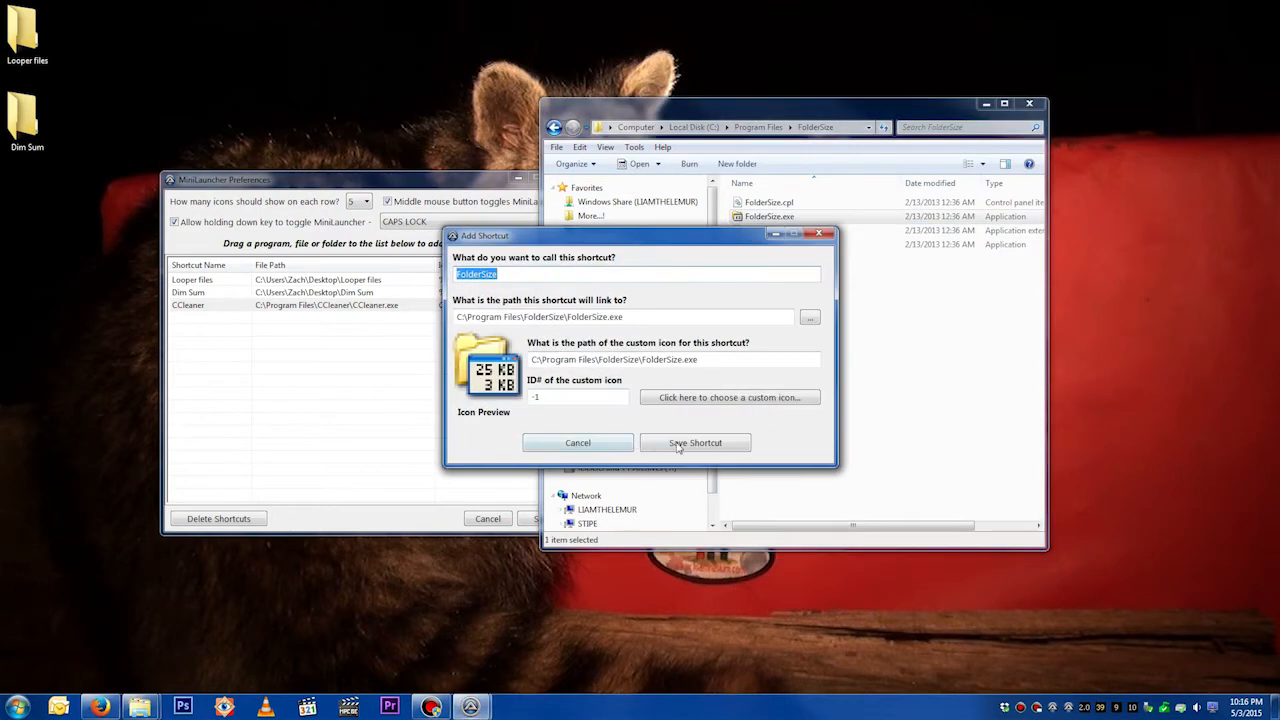
pyautogui.click(700, 448)
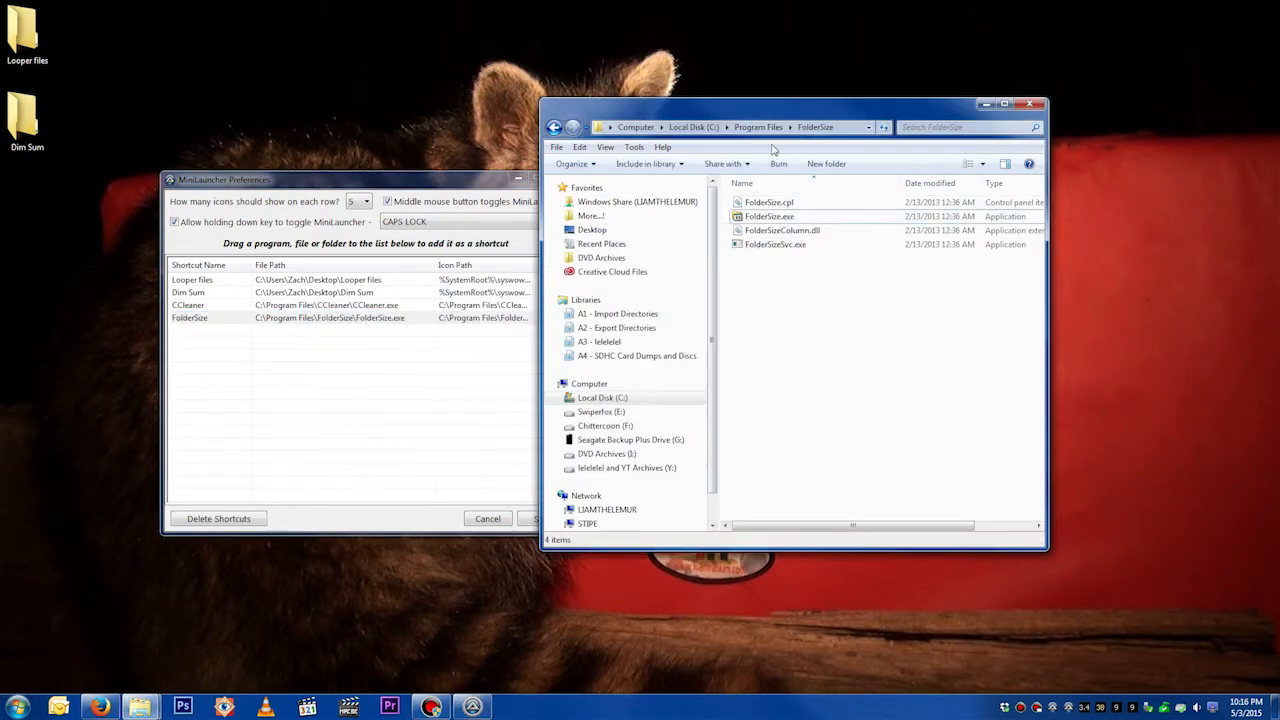
# Add mpc-hc64.exe from the MPC-HC folder in Program Files as a shortcut with icon ID 1.
pyautogui.click(758, 127)
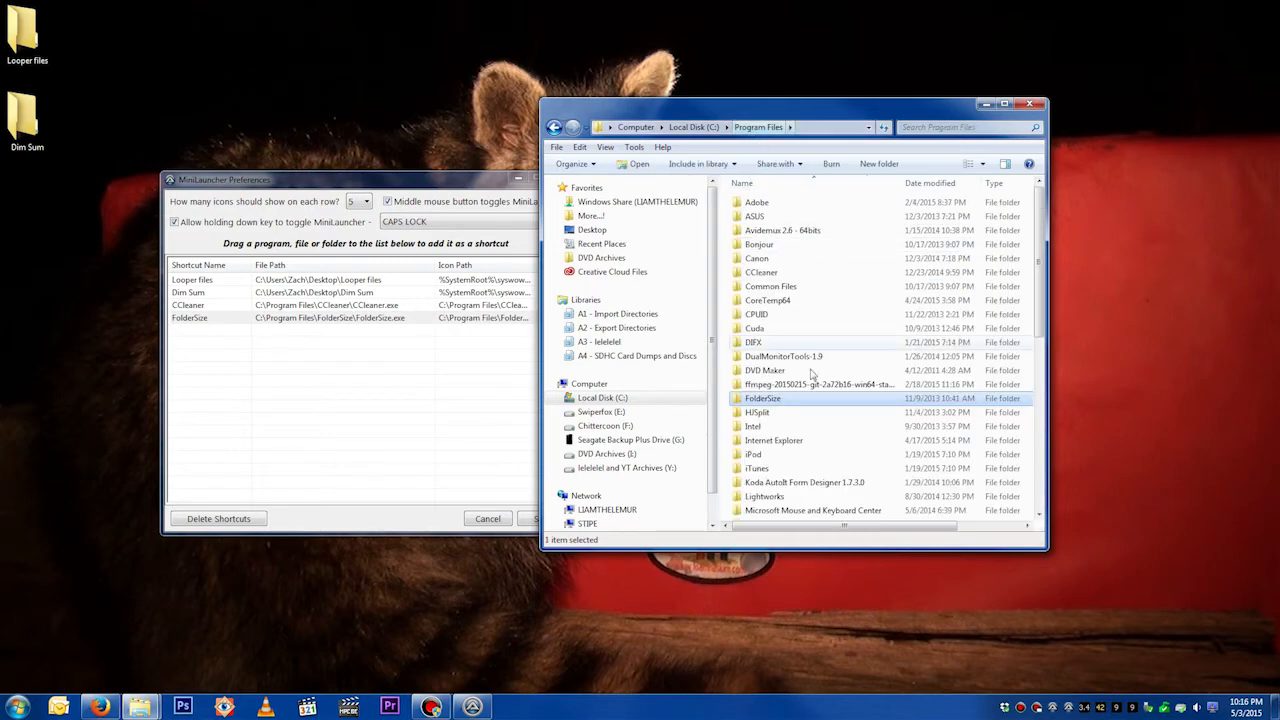
pyautogui.scroll(-3, 812, 373)
pyautogui.moveTo(770, 316); pyautogui.dragTo(368, 388)
pyautogui.click(570, 397)
pyautogui.press('BackSpace')
pyautogui.press('BackSpace')
pyautogui.write('1')
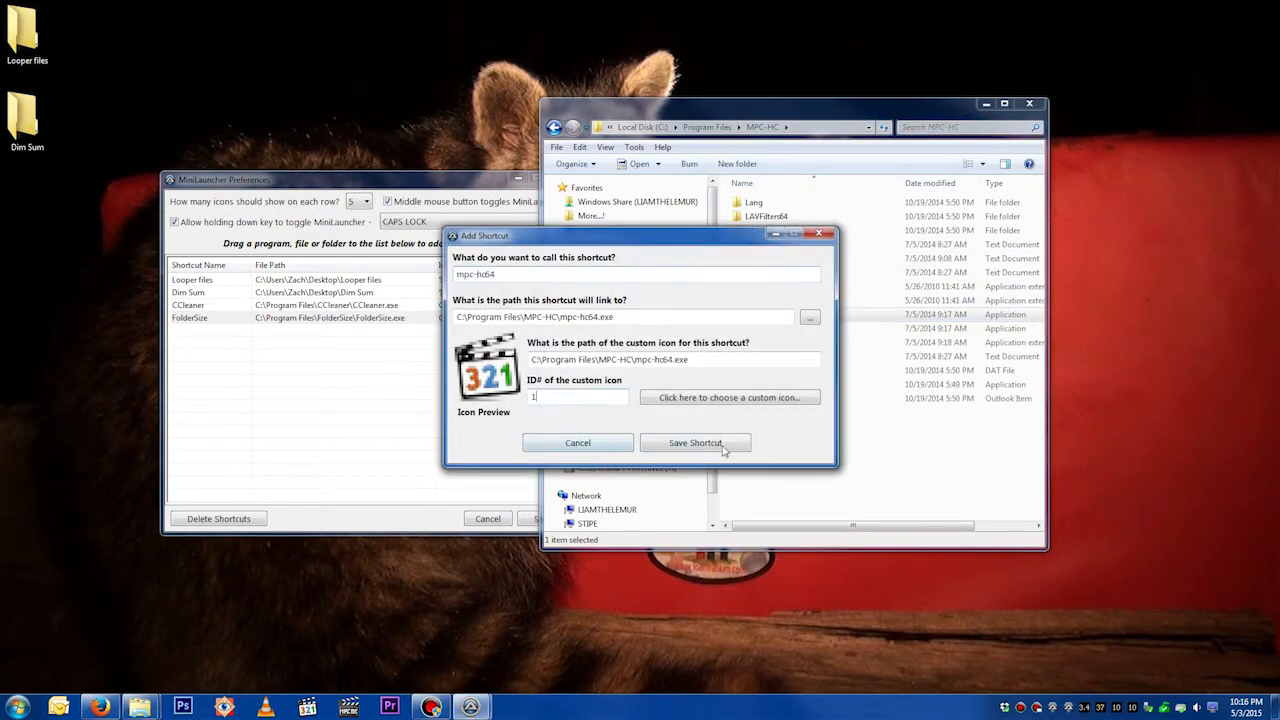
pyautogui.click(720, 449)
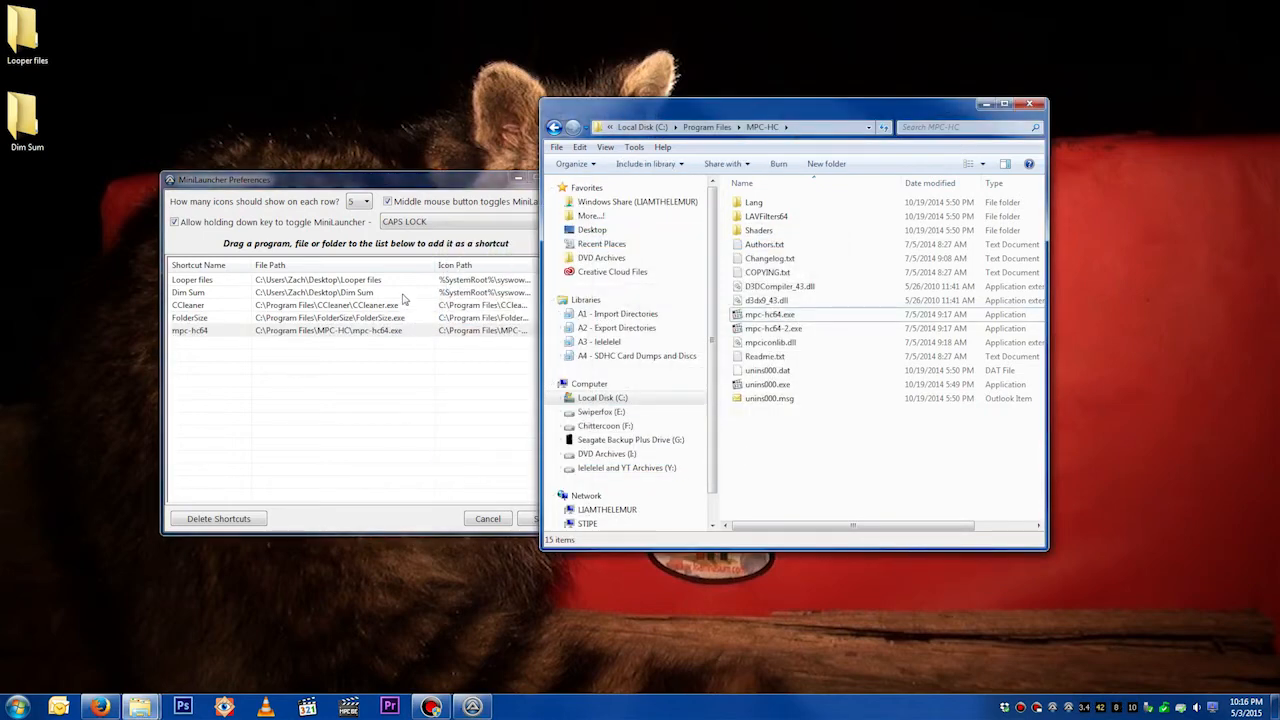
# Add the LAVFilters64 and Shaders folders inside MPC-HC as shortcuts with their suggested names and icons.
pyautogui.moveTo(762, 218); pyautogui.dragTo(402, 422)
pyautogui.click(695, 442)
pyautogui.moveTo(758, 231); pyautogui.dragTo(258, 452)
pyautogui.click(700, 443)
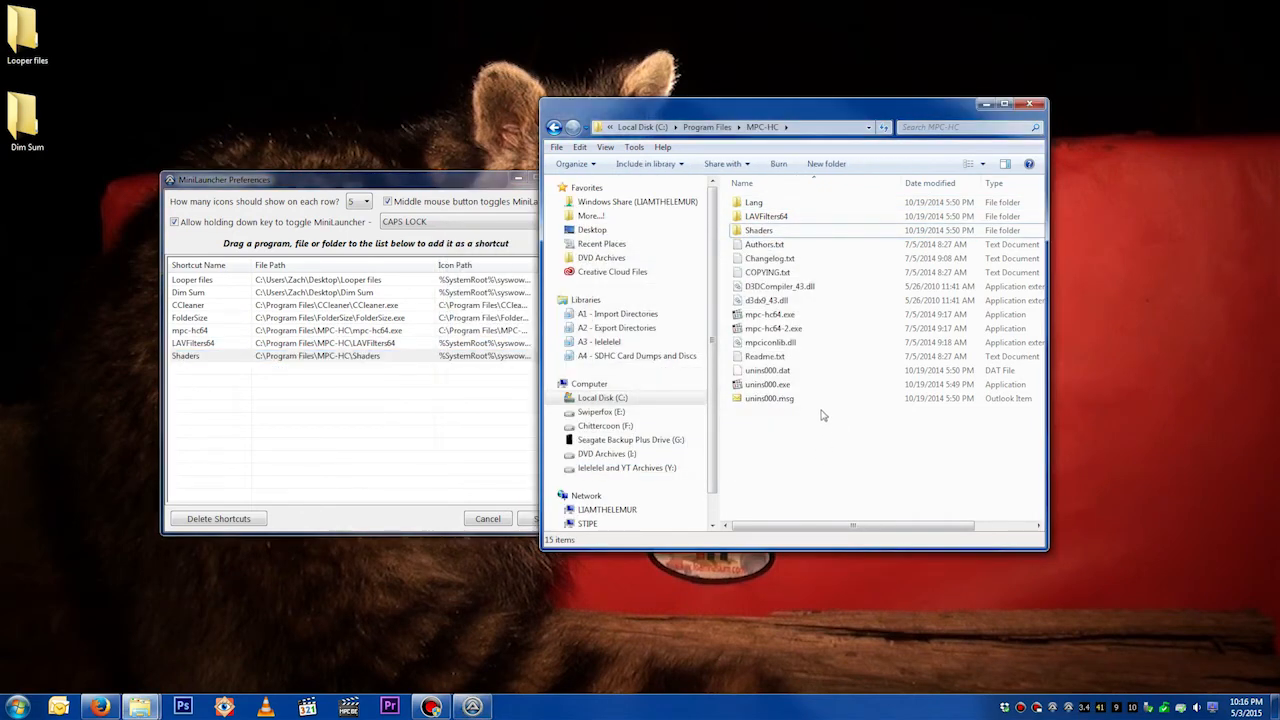
# Add hjsplit.exe from the HJSplit folder in Program Files as a shortcut with icon ID 1.
pyautogui.click(720, 130)
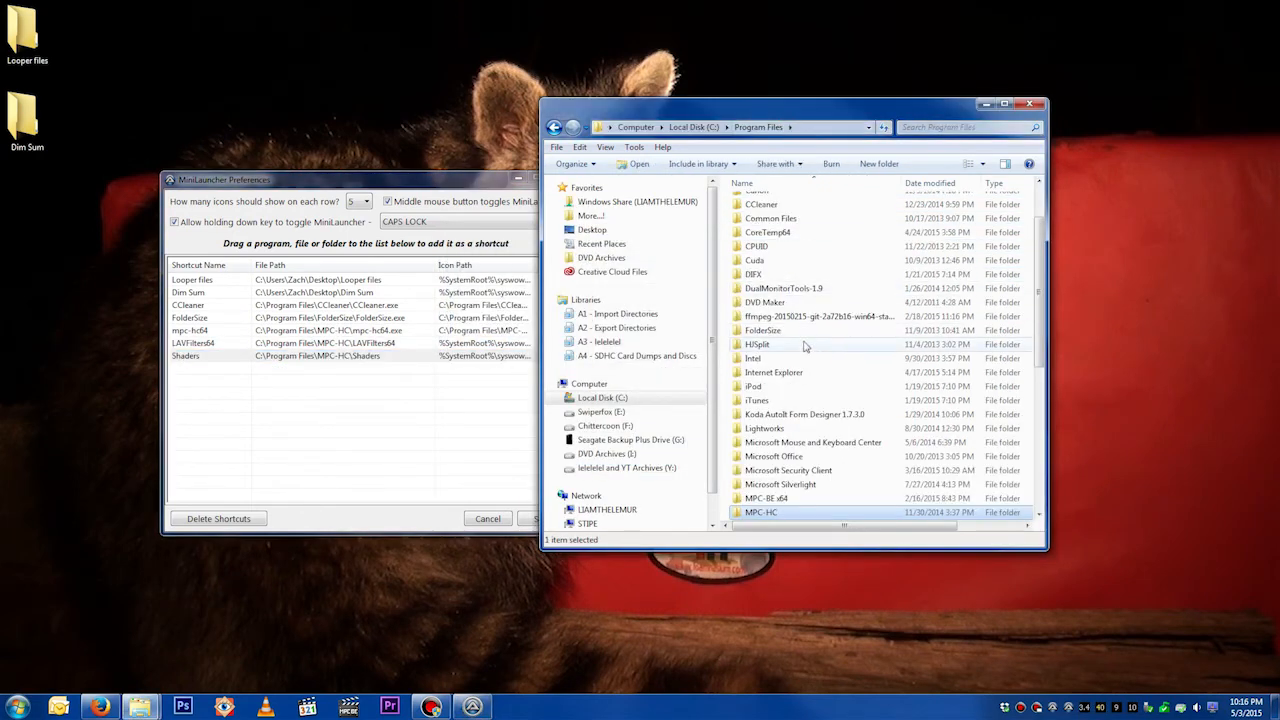
pyautogui.click(799, 379)
pyautogui.click(699, 129)
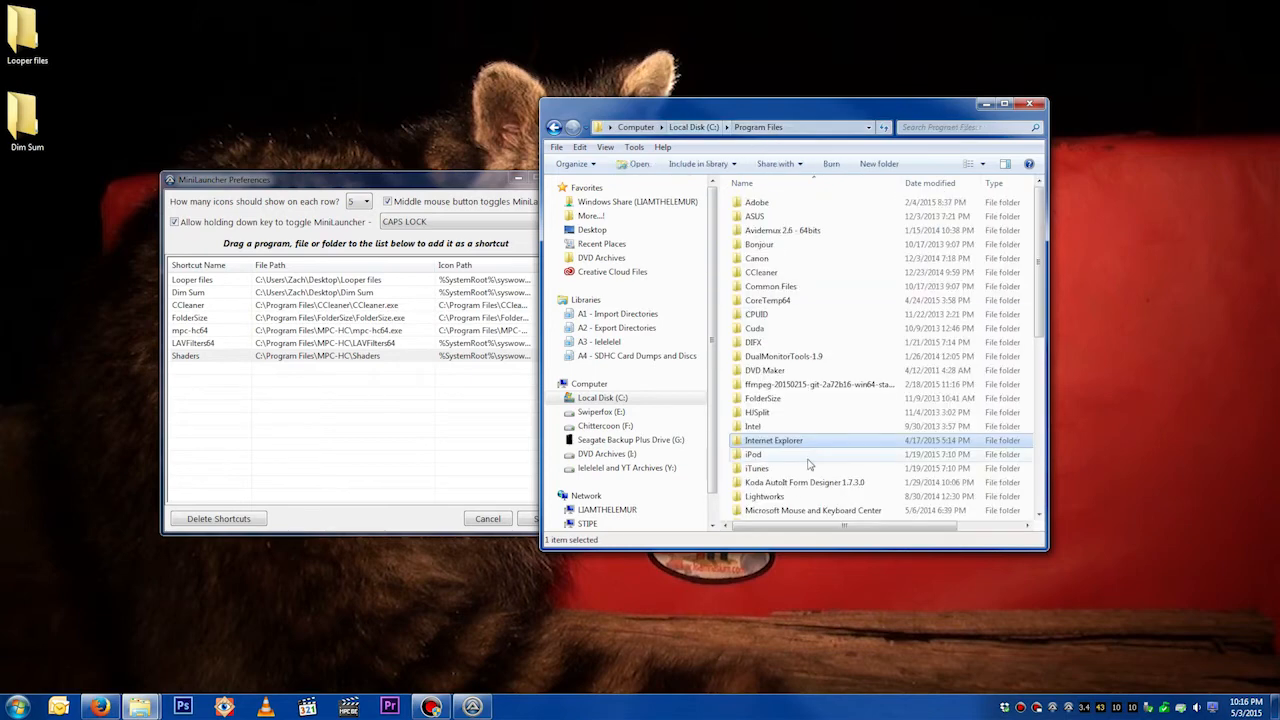
pyautogui.doubleClick(789, 413)
pyautogui.moveTo(762, 203); pyautogui.dragTo(283, 447)
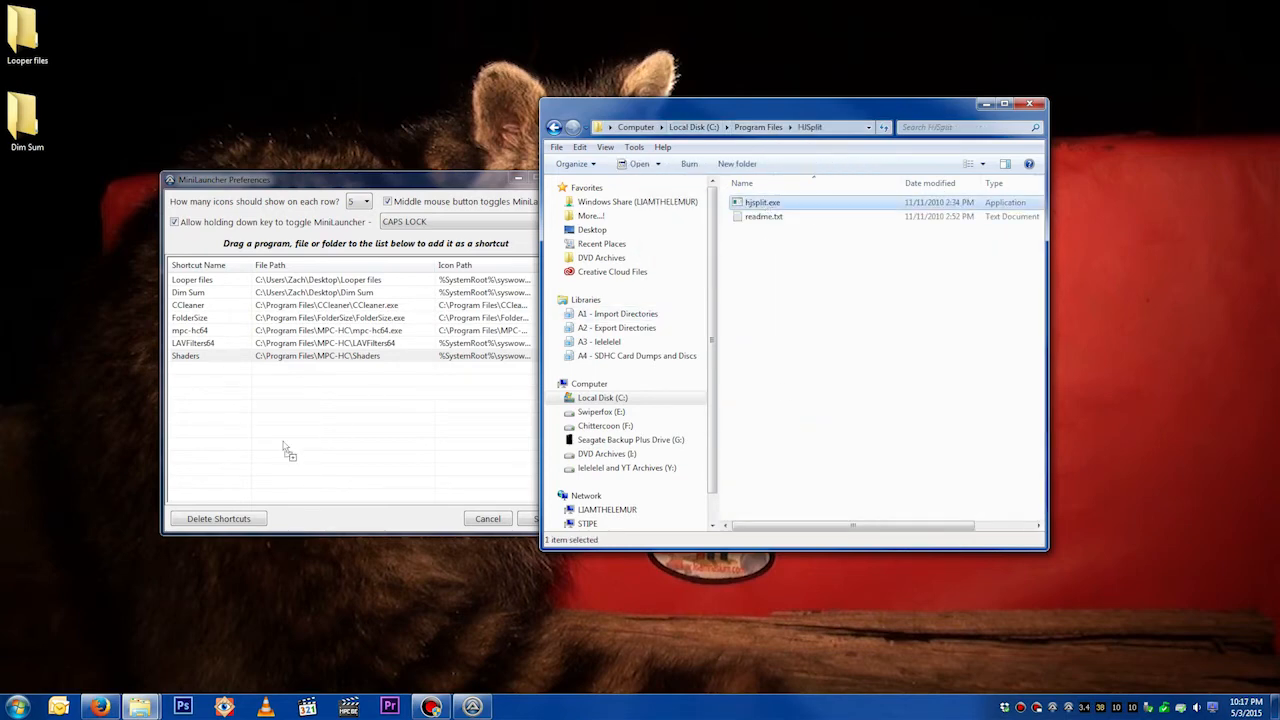
pyautogui.moveTo(585, 398); pyautogui.dragTo(531, 398)
pyautogui.write('1')
pyautogui.click(702, 448)
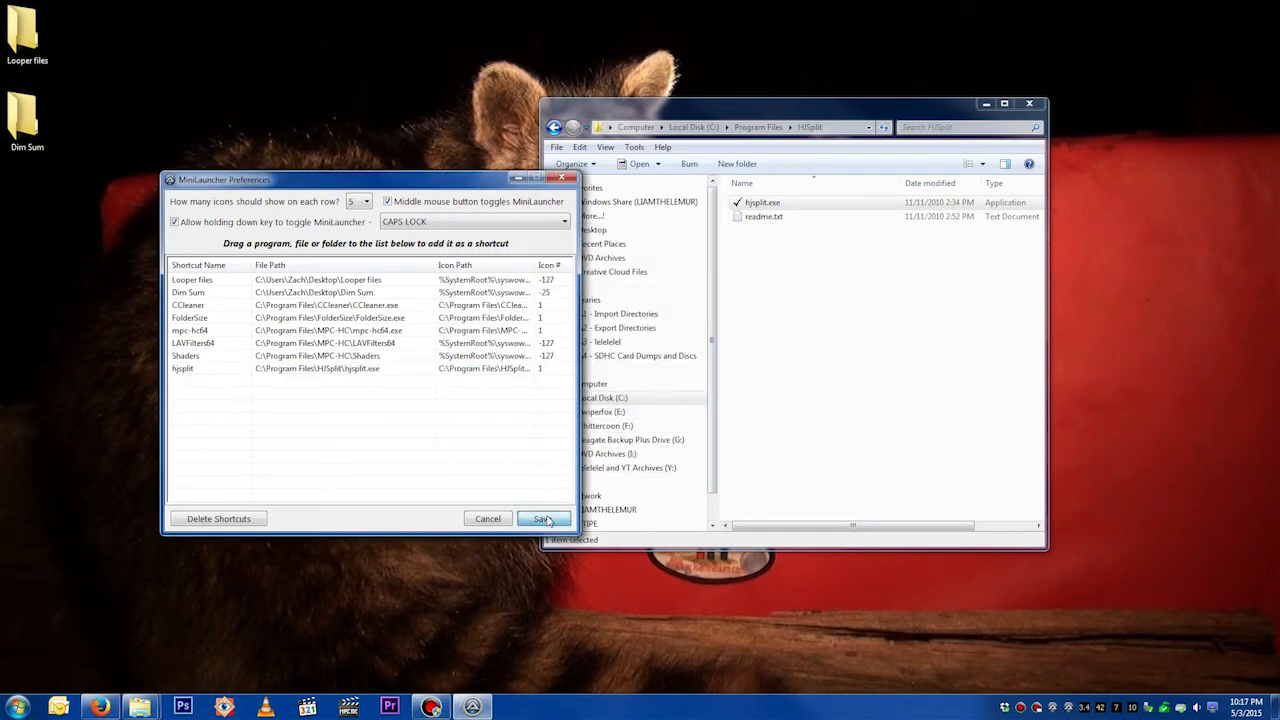
# Close the HJSplit folder and open the Middle Mouse Click Menu! folder inside 0A - AutoIt Programming Workfolder.
pyautogui.click(806, 380)
pyautogui.click(1027, 106)
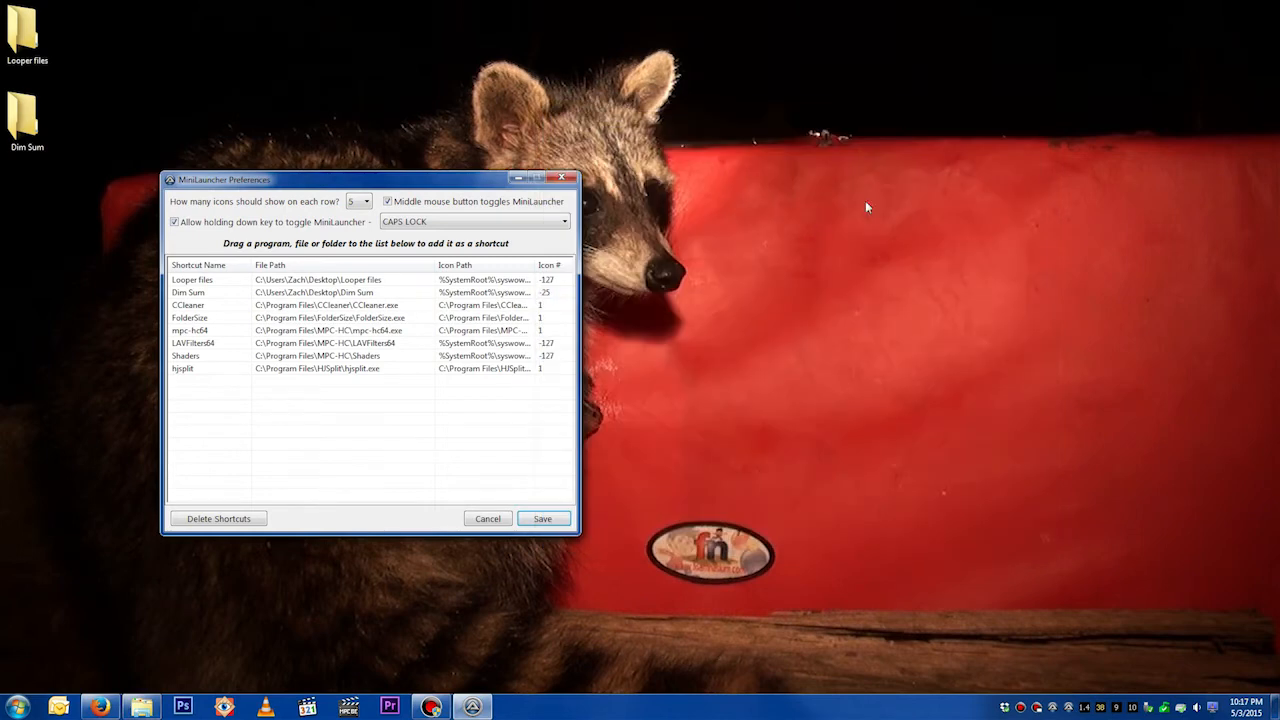
pyautogui.press('super+e')
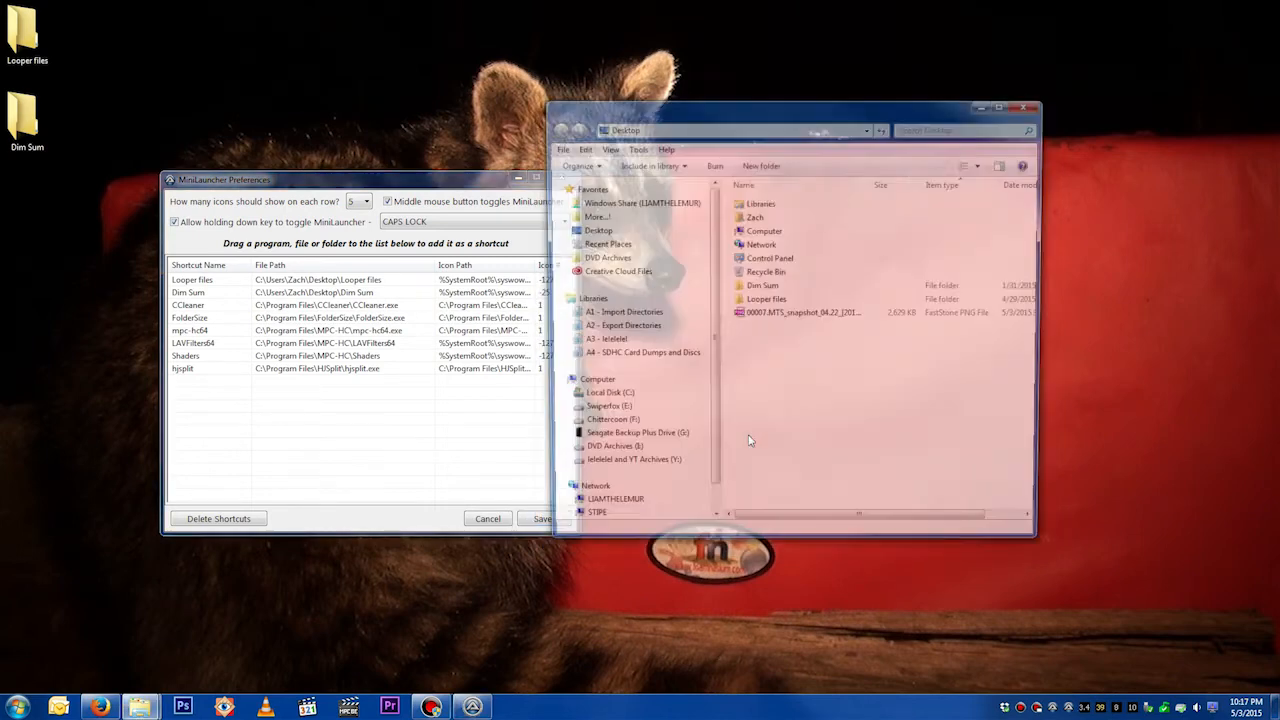
pyautogui.click(561, 342)
pyautogui.click(653, 413)
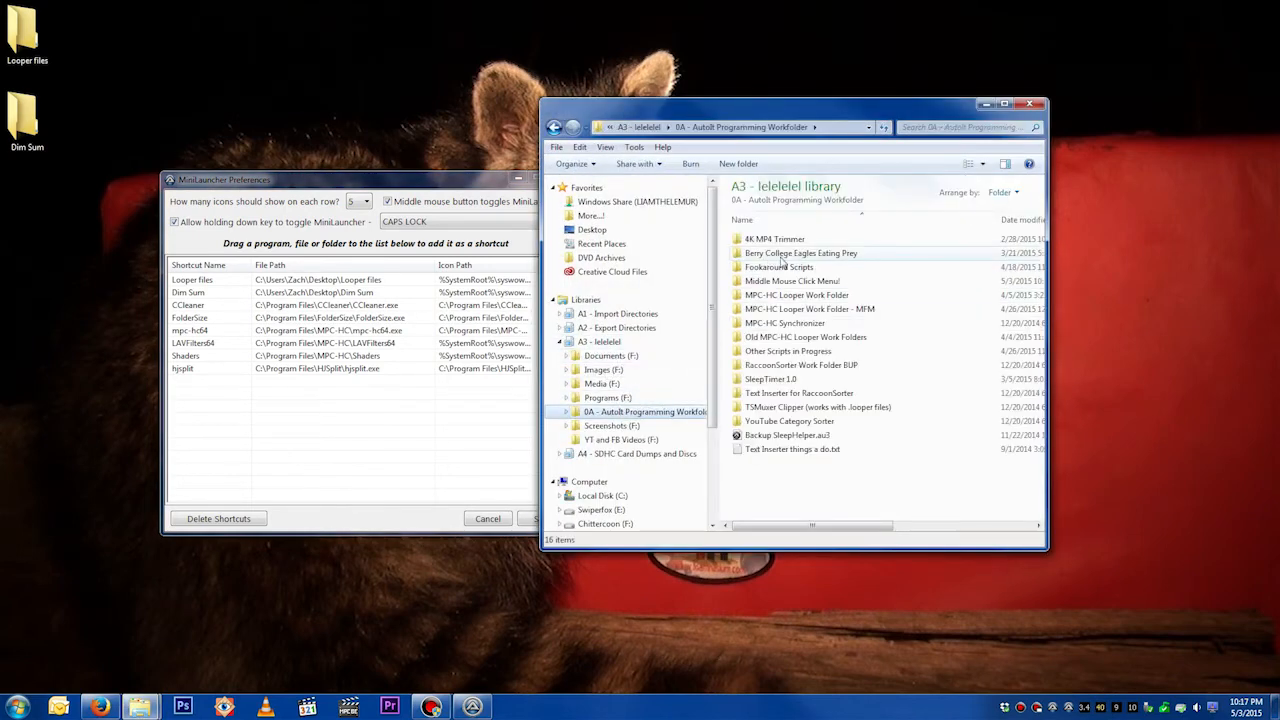
pyautogui.doubleClick(790, 282)
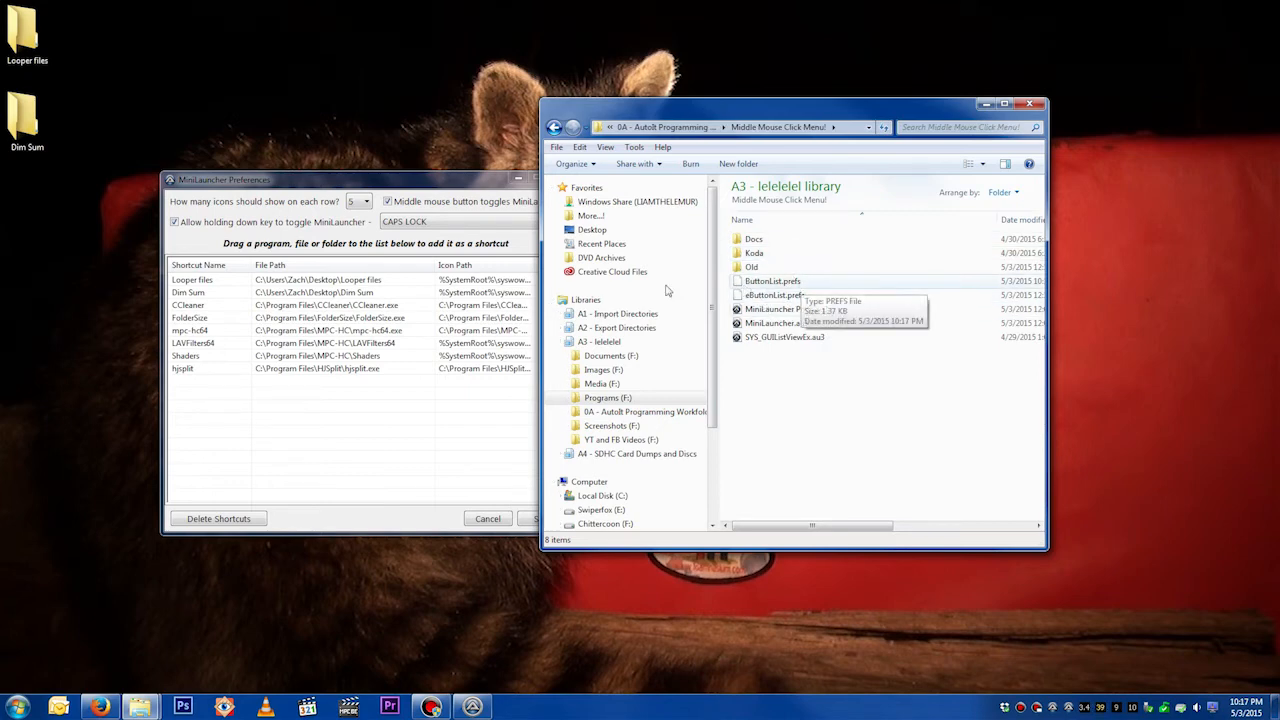
# Reload the buttons of the MiniLauncher panel and open the Dim Sum folder through its shortcut.
pyautogui.middleClick(797, 396)
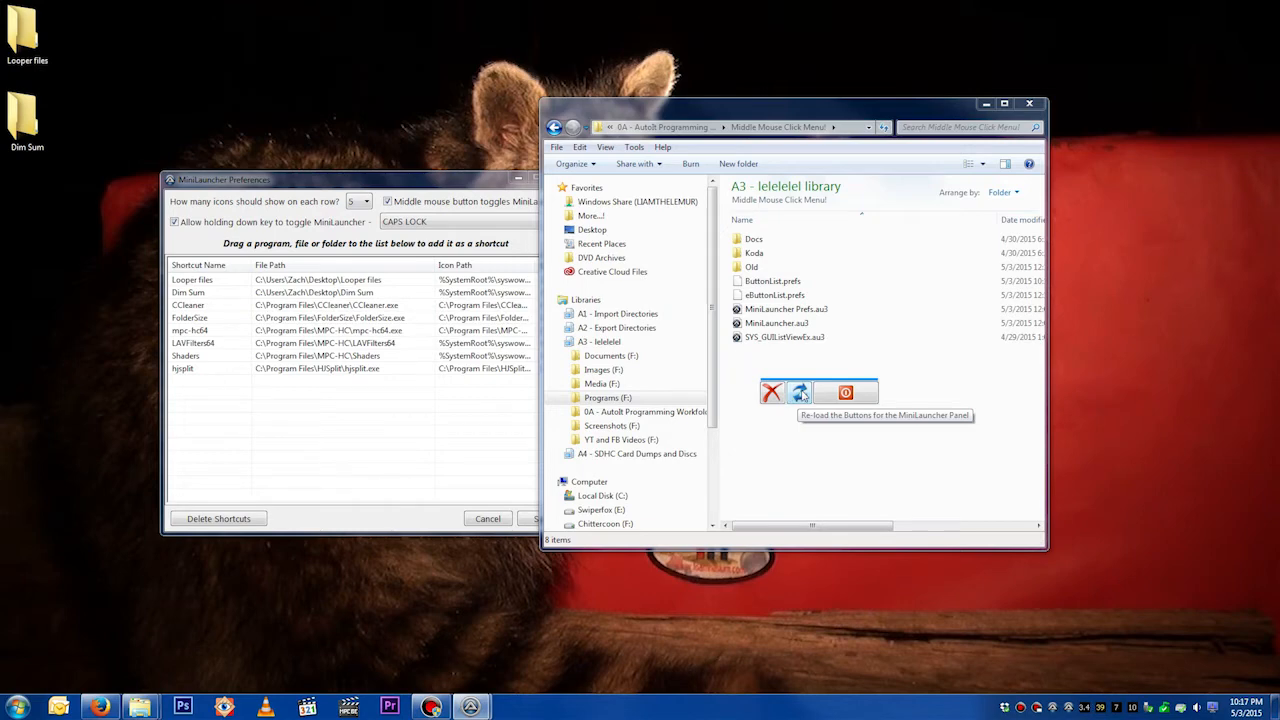
pyautogui.click(800, 394)
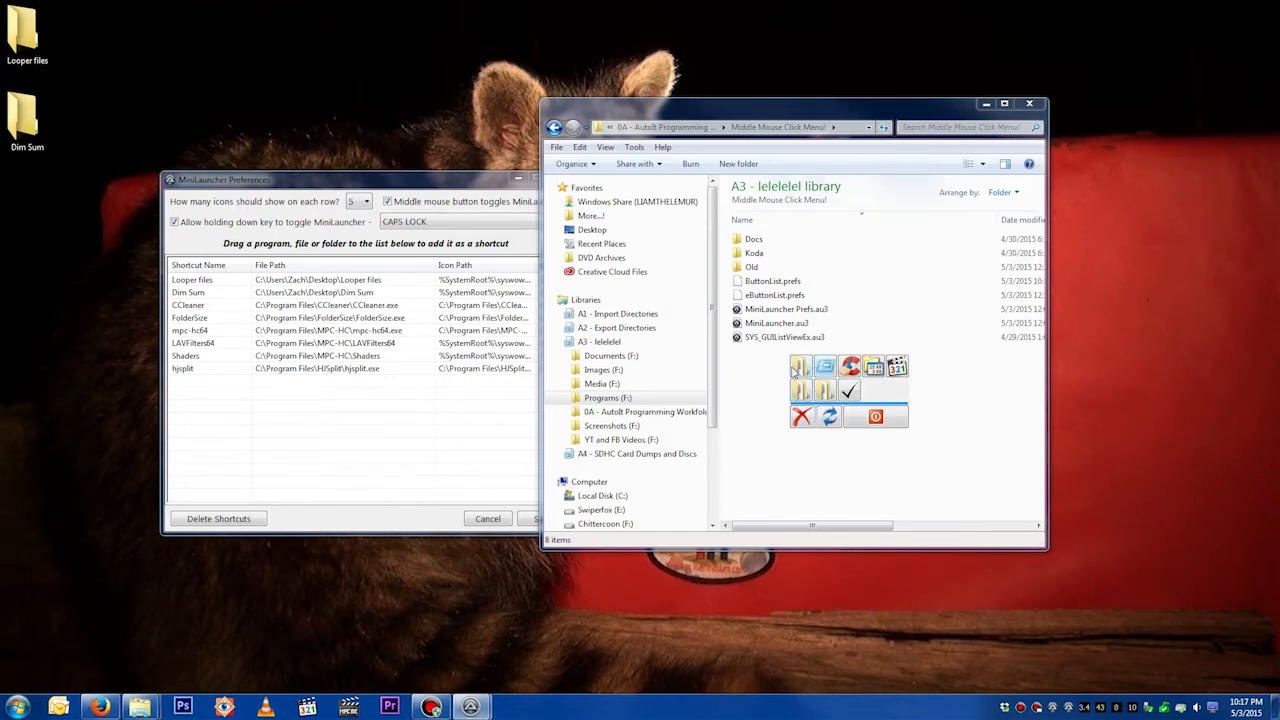
pyautogui.click(824, 368)
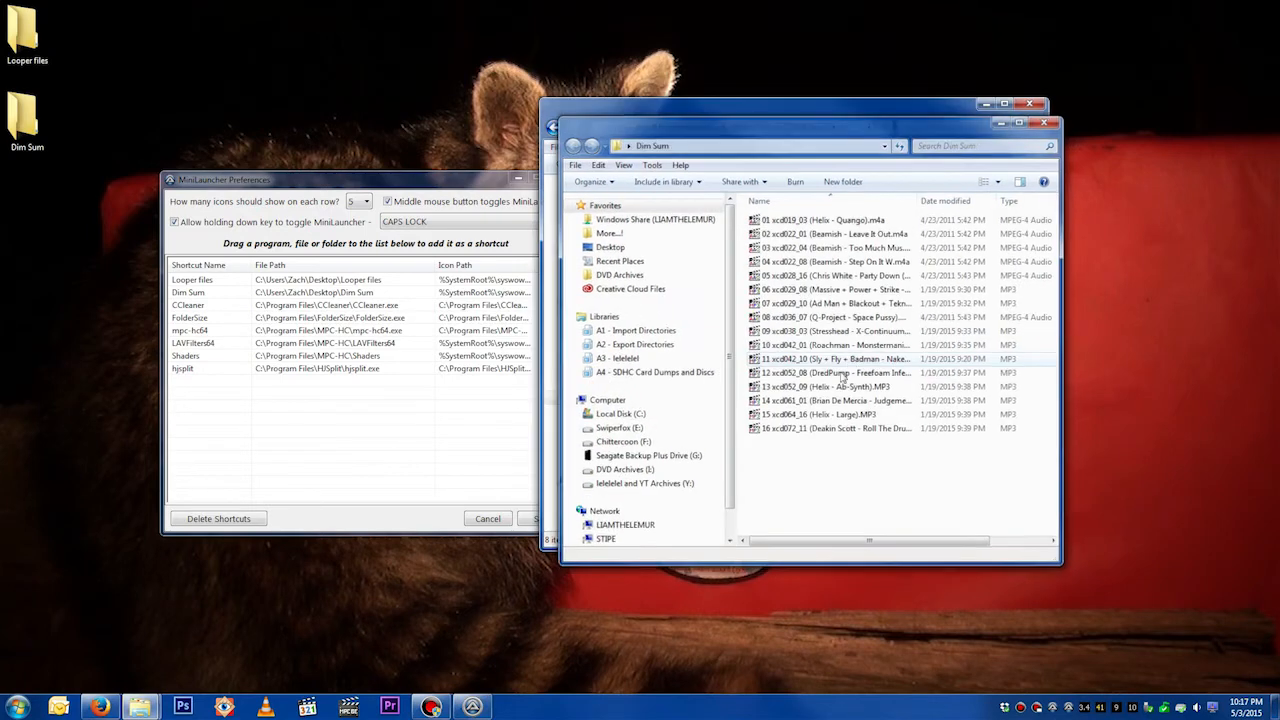
pyautogui.middleClick(848, 370)
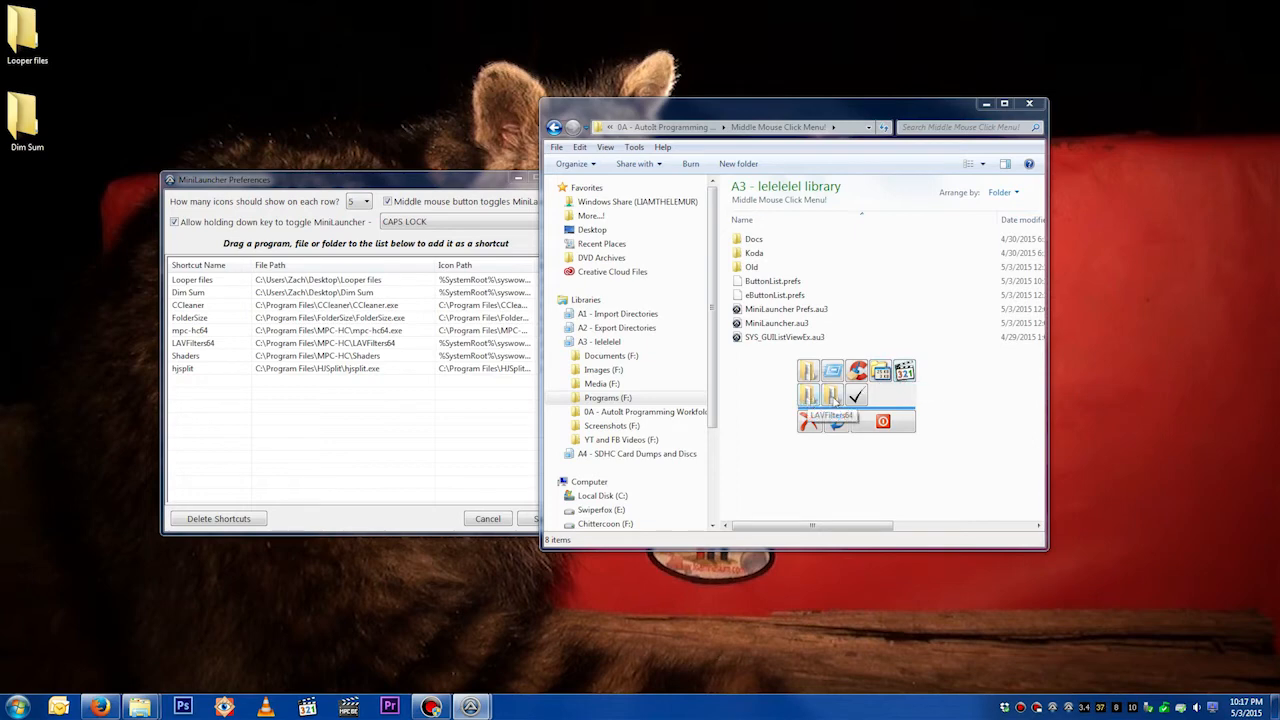
# Set the number of icons per row to 10 in MiniLauncher Preferences and save.
pyautogui.click(467, 424)
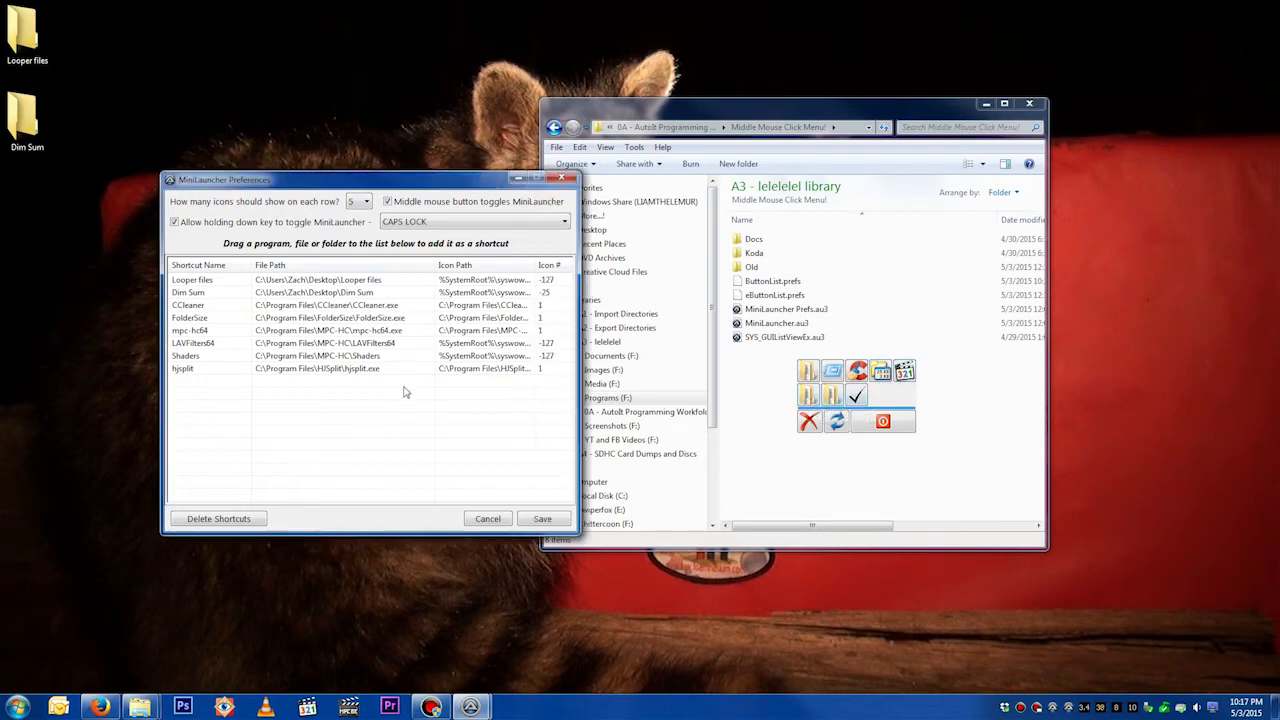
pyautogui.click(360, 201)
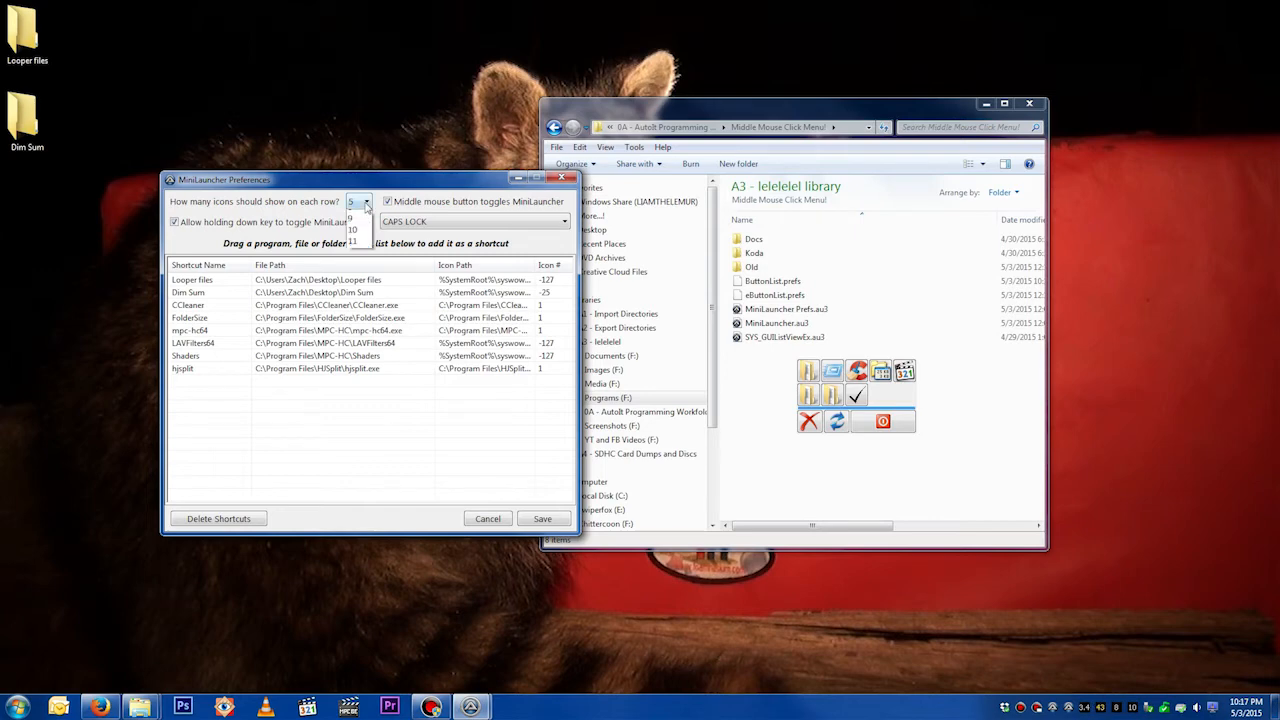
pyautogui.click(364, 285)
pyautogui.click(543, 519)
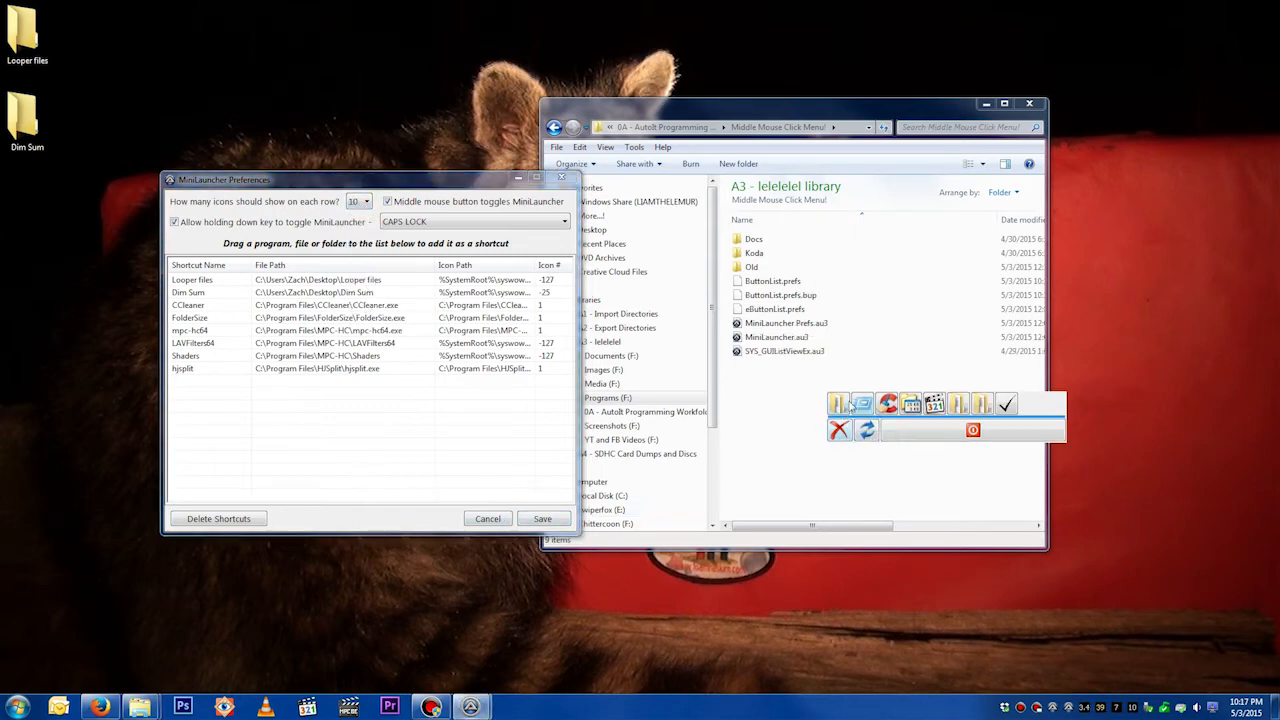
# Set the number of icons per row to 12 in MiniLauncher Preferences and save.
pyautogui.click(360, 201)
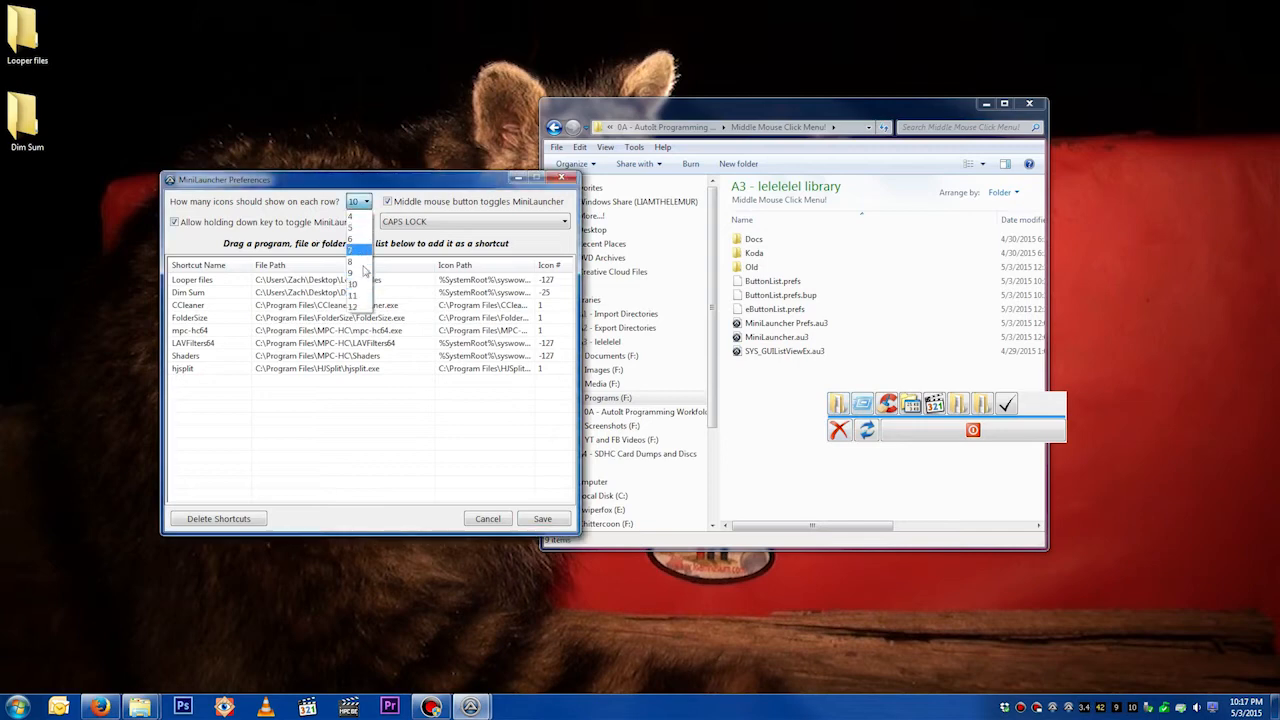
pyautogui.click(365, 313)
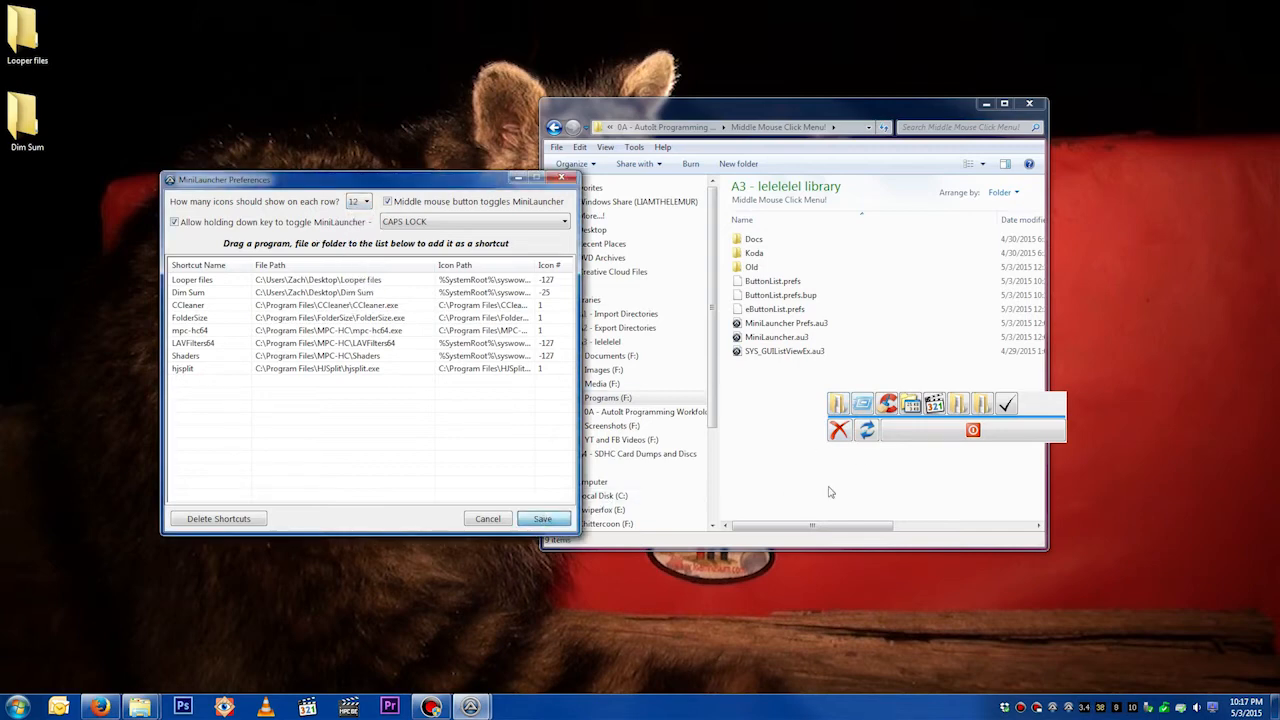
pyautogui.click(543, 519)
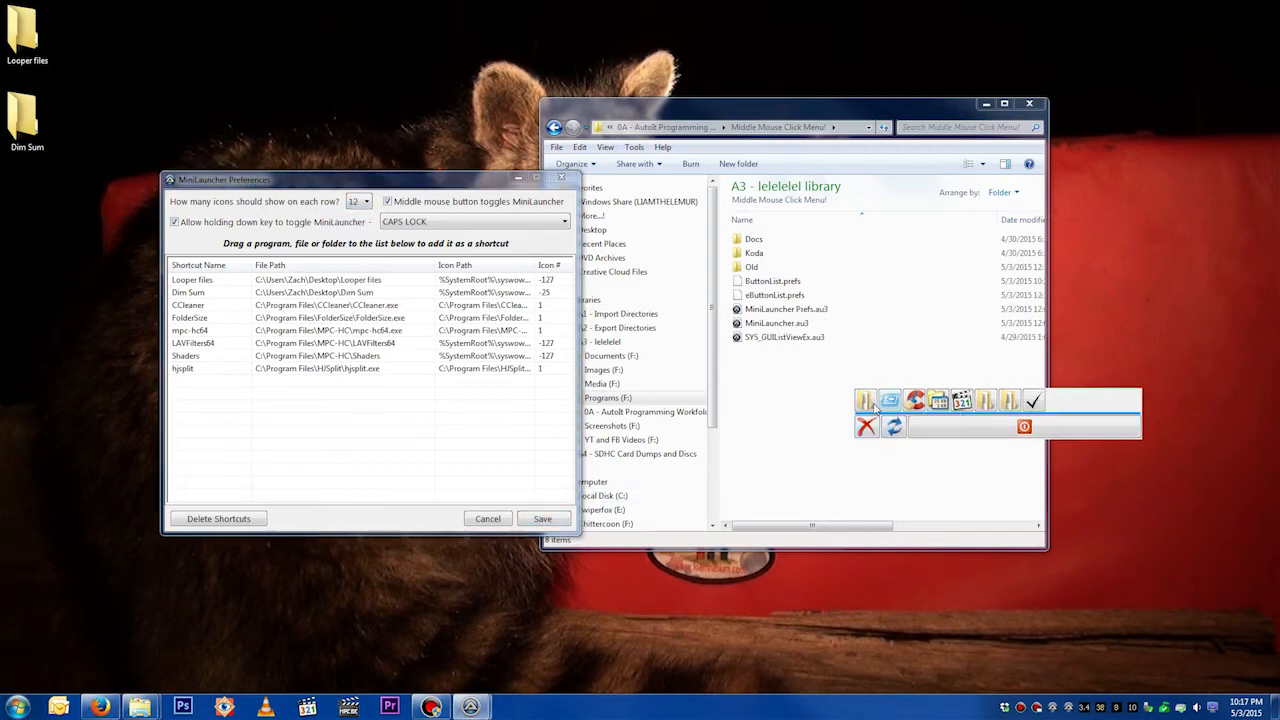
pyautogui.click(366, 203)
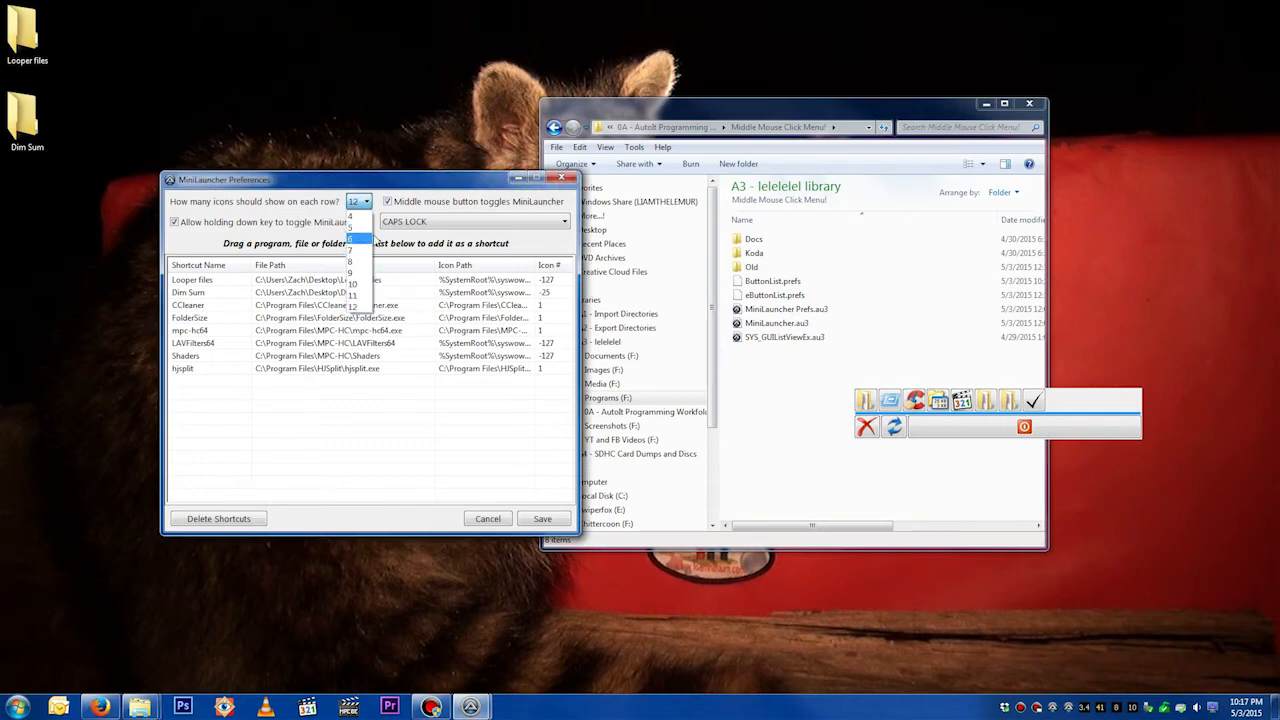
pyautogui.click(367, 203)
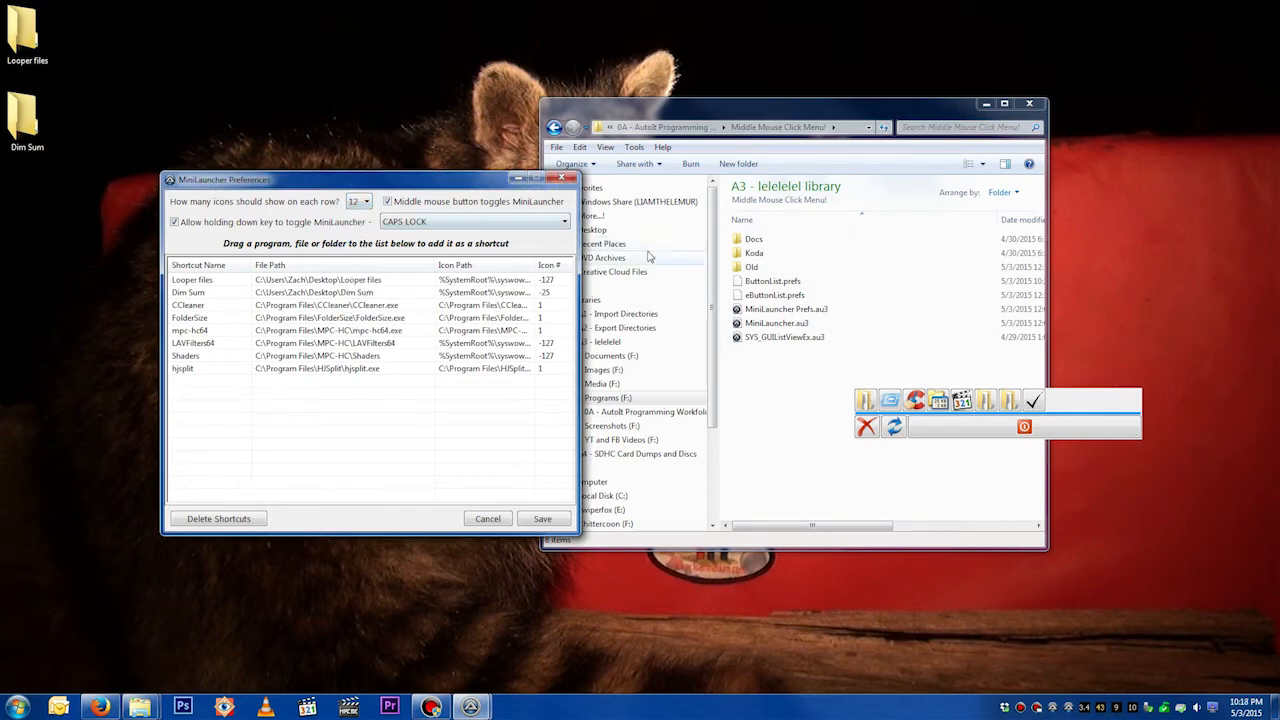
# Start Notepad in a narrowed window and open ButtonList.prefs from the Middle Mouse Click Menu! folder in it.
pyautogui.click(826, 375)
pyautogui.click(772, 281)
pyautogui.rightClick(774, 283)
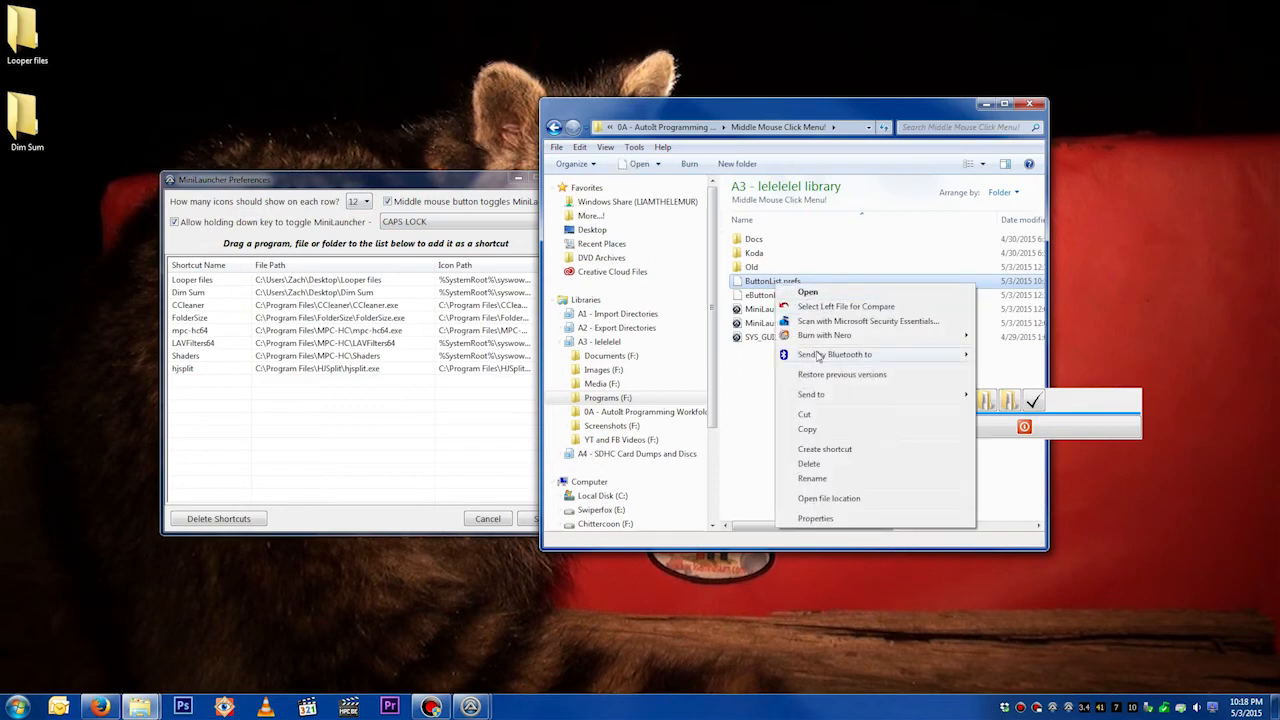
pyautogui.click(750, 378)
pyautogui.press('super')
pyautogui.write('note')
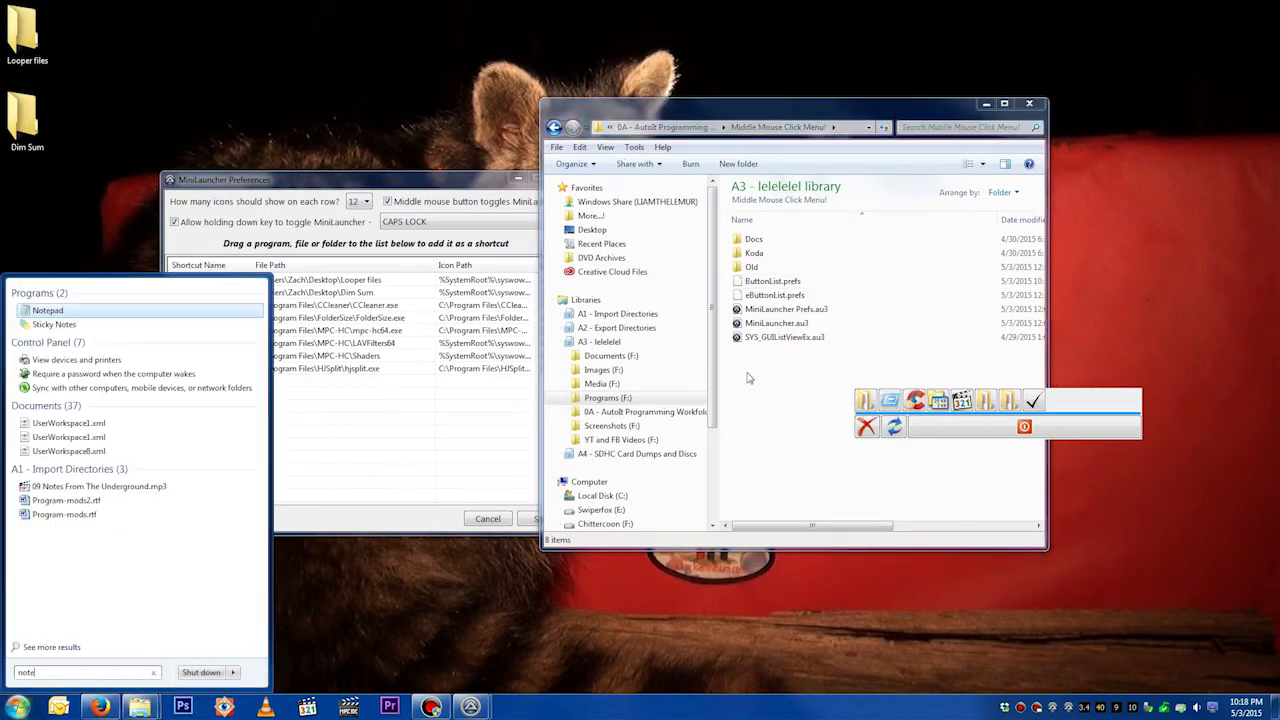
pyautogui.press('Return')
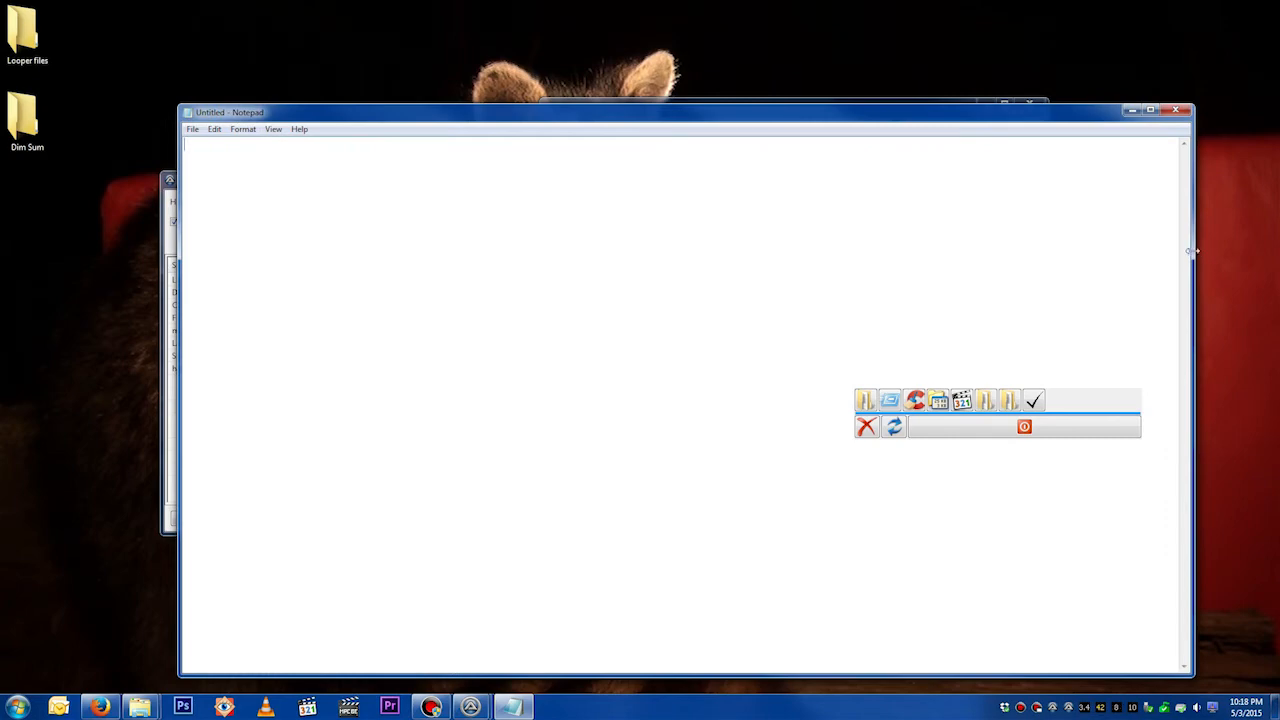
pyautogui.moveTo(1193, 251); pyautogui.dragTo(611, 258)
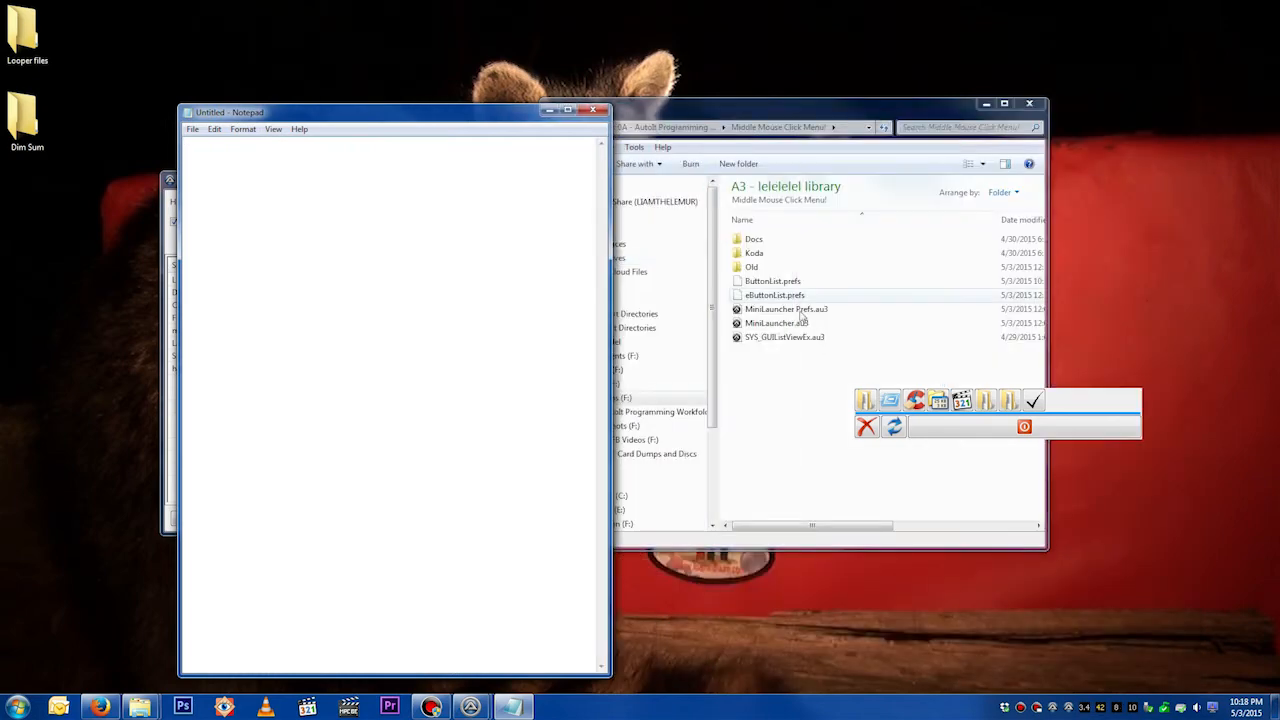
pyautogui.click(798, 336)
pyautogui.moveTo(773, 282); pyautogui.dragTo(380, 285)
pyautogui.moveTo(346, 284); pyautogui.dragTo(351, 295)
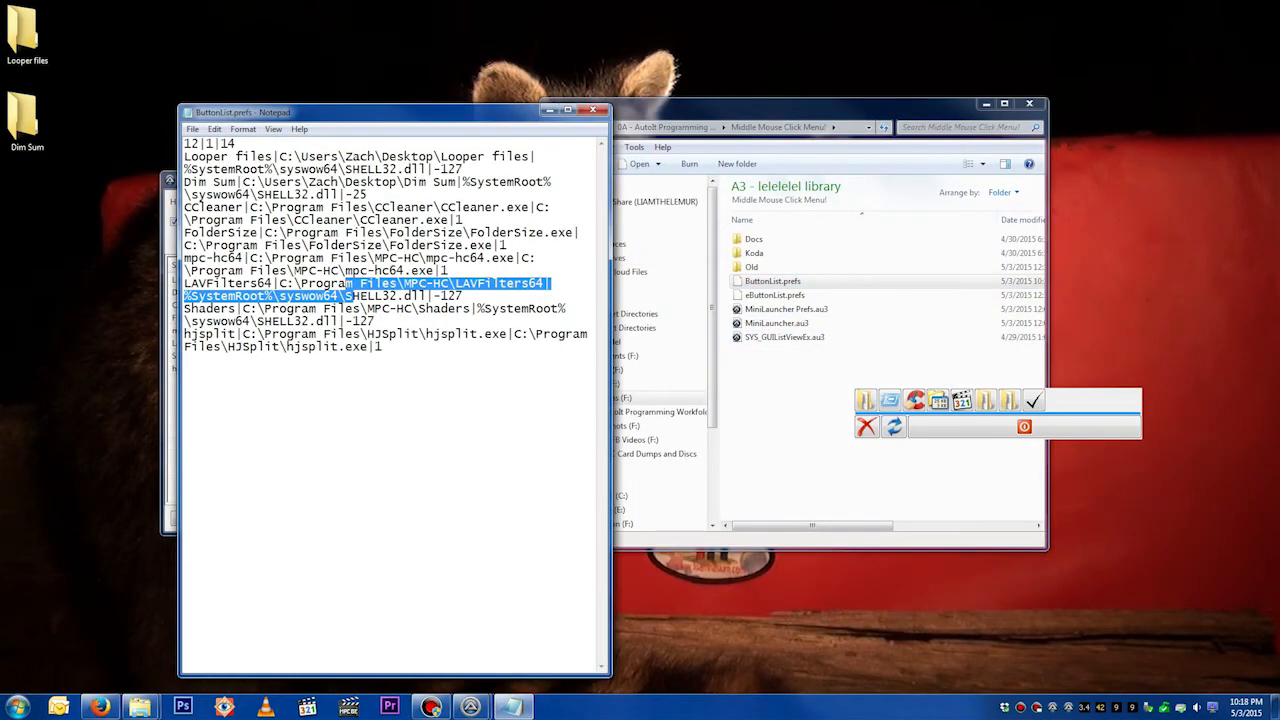
# Set the icons-per-row value in the first line of ButtonList.prefs to 25 and check the resulting MiniLauncher panel.
pyautogui.click(237, 144)
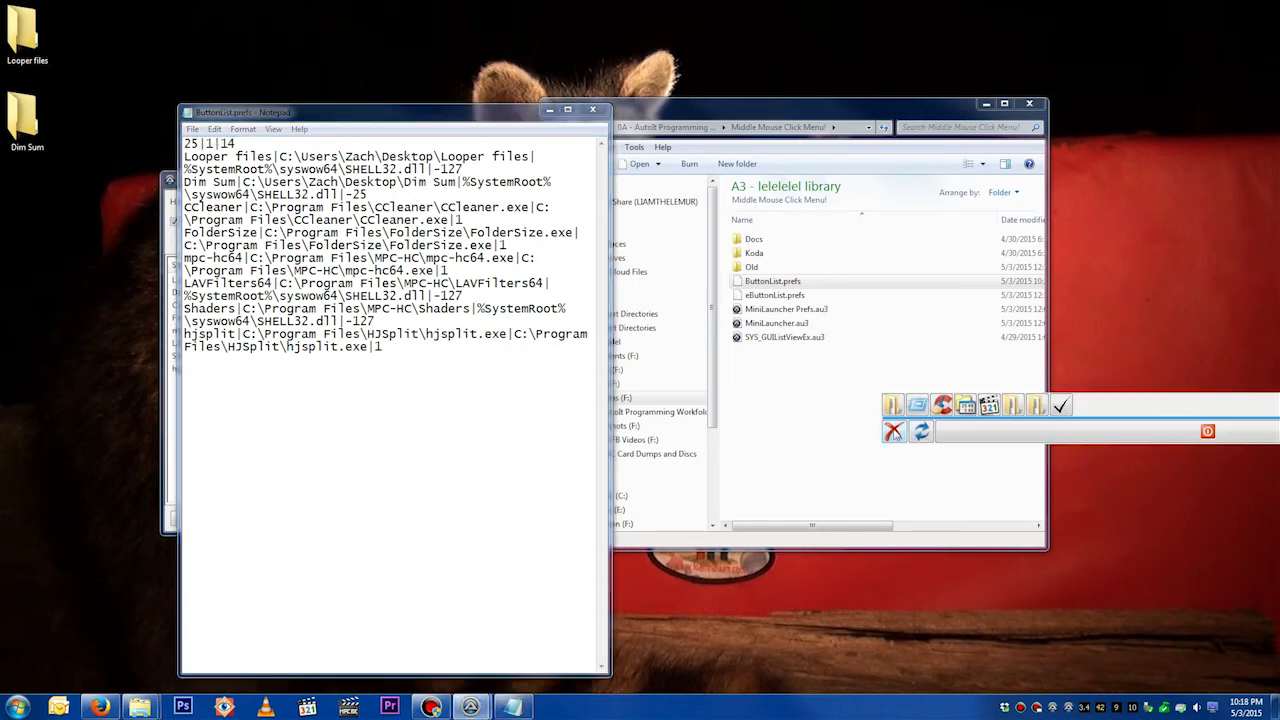
pyautogui.click(685, 412)
pyautogui.middleClick(505, 393)
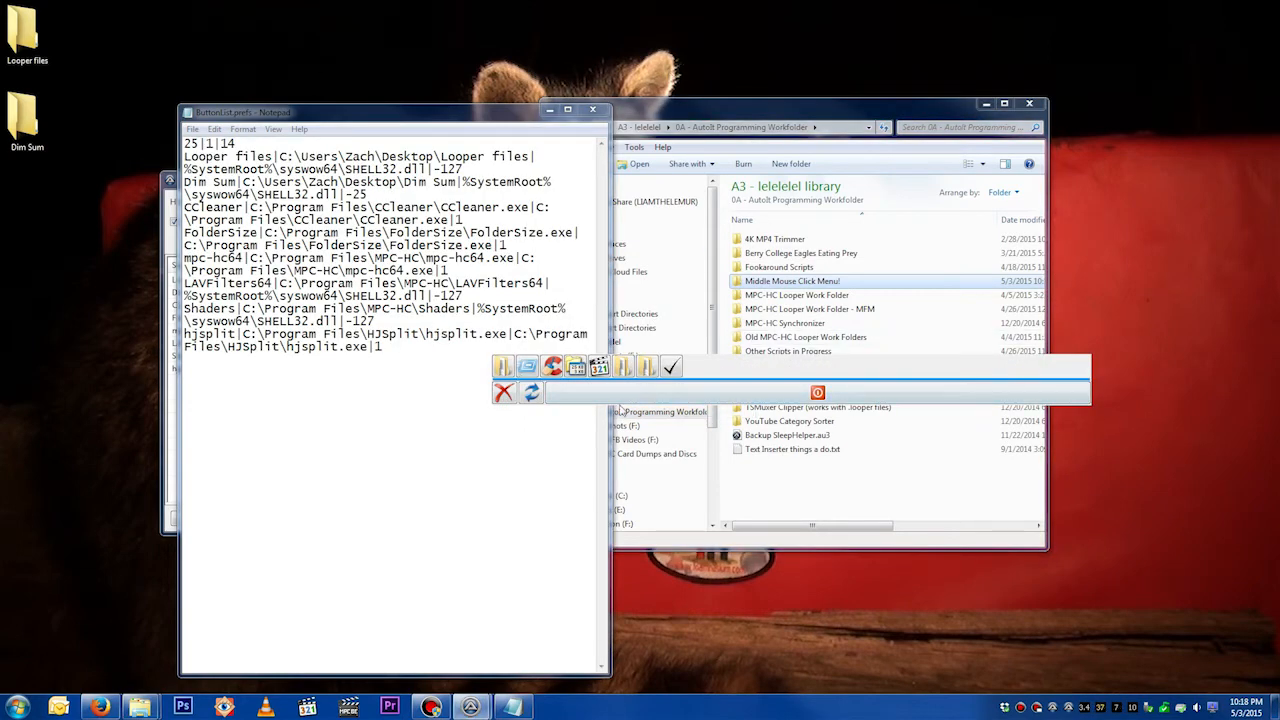
pyautogui.middleClick(533, 395)
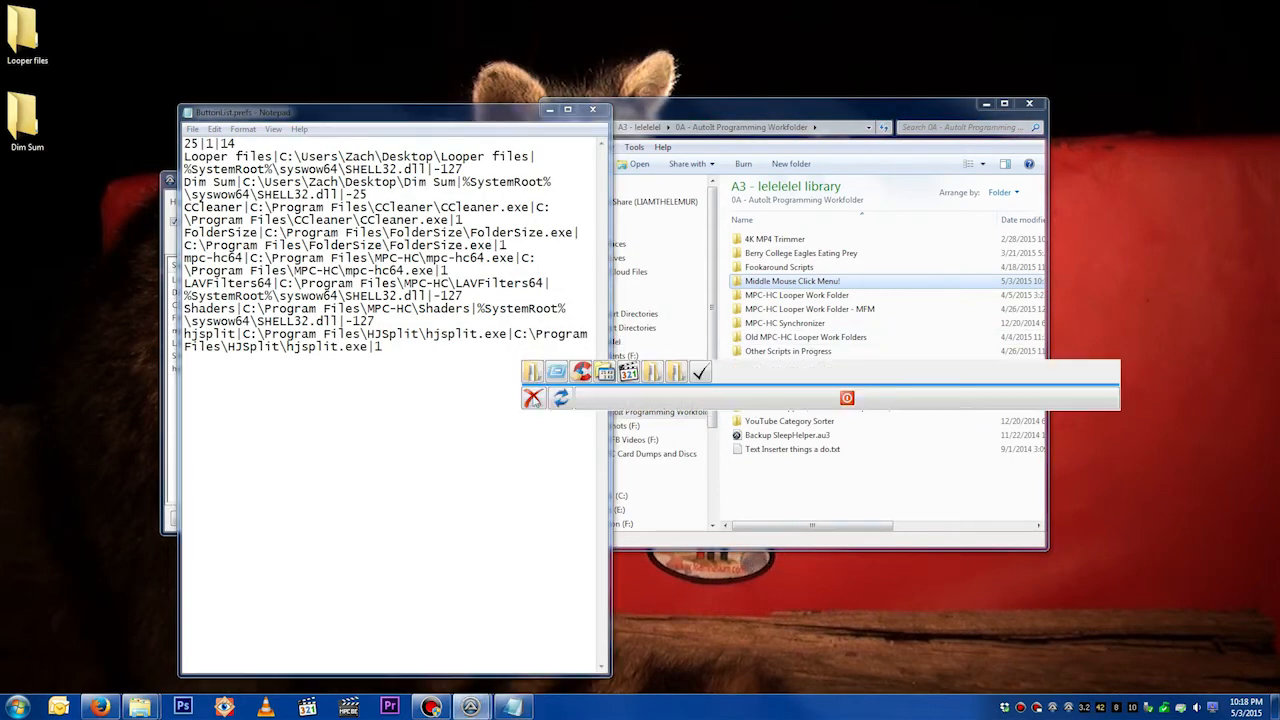
pyautogui.middleClick(733, 412)
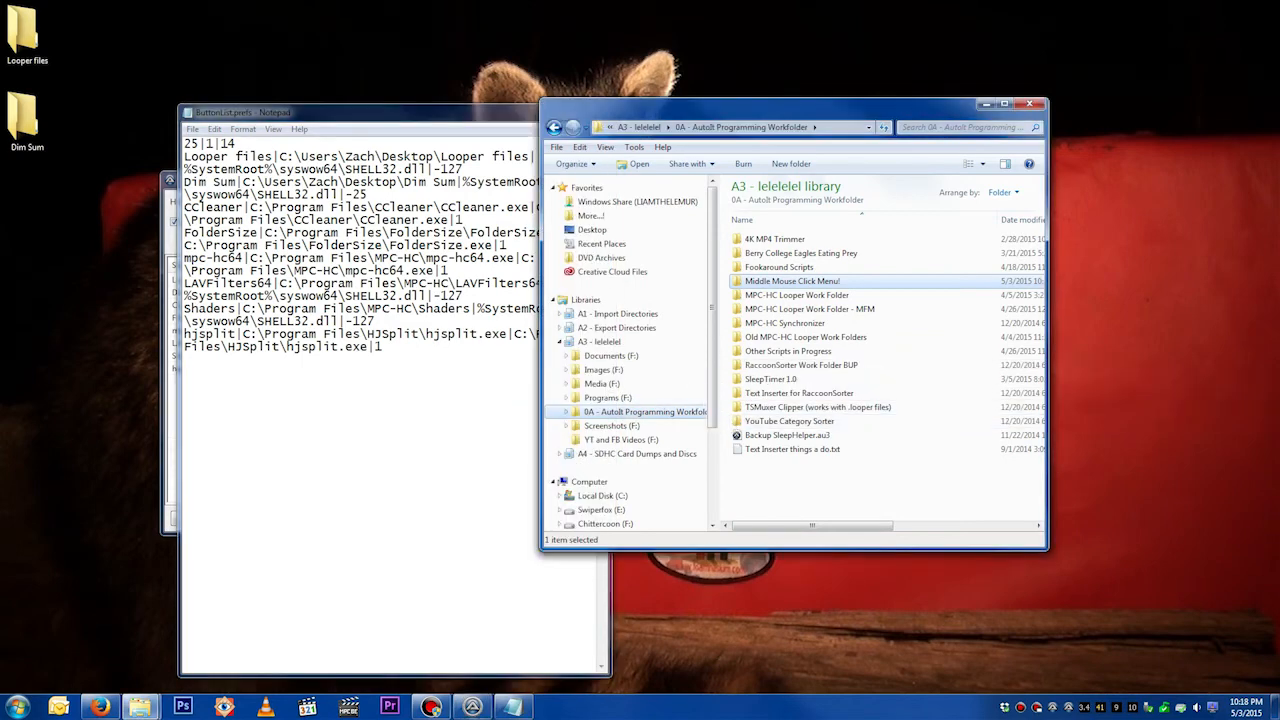
pyautogui.click(505, 392)
pyautogui.click(594, 110)
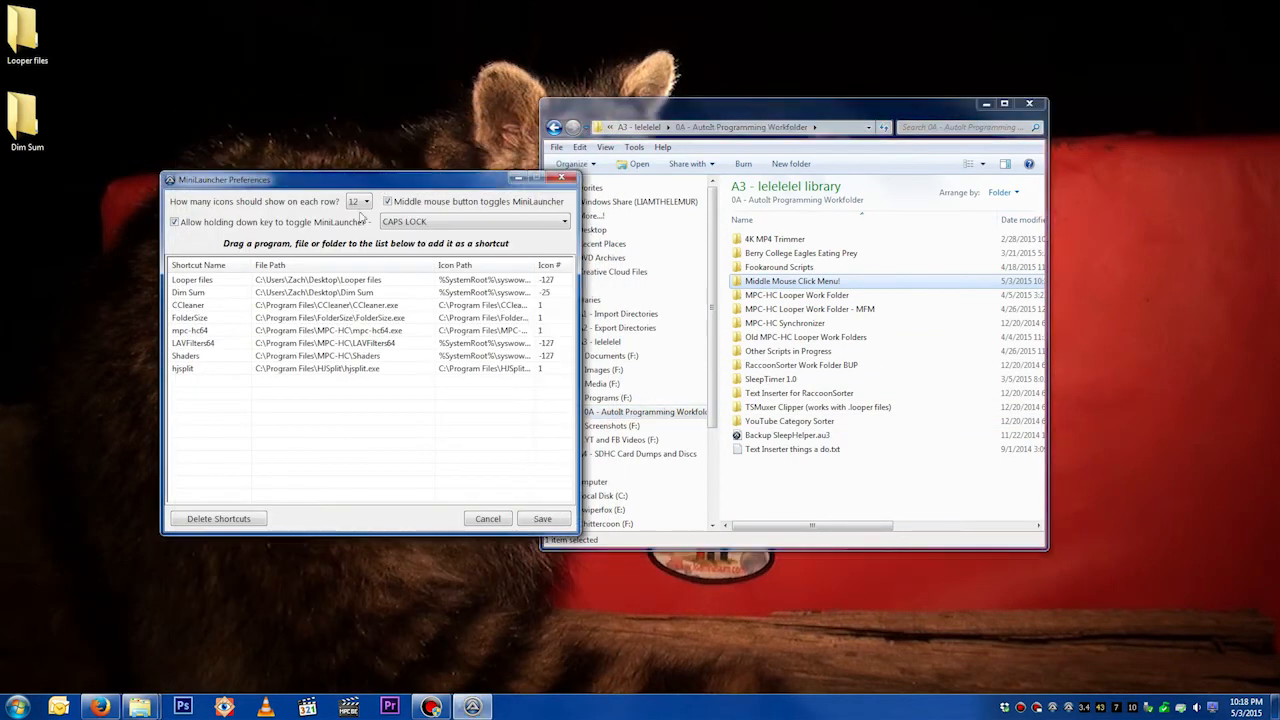
# Set the number of icons per row to 5 in MiniLauncher Preferences, save, and bring up the launcher panel.
pyautogui.click(365, 202)
pyautogui.click(366, 232)
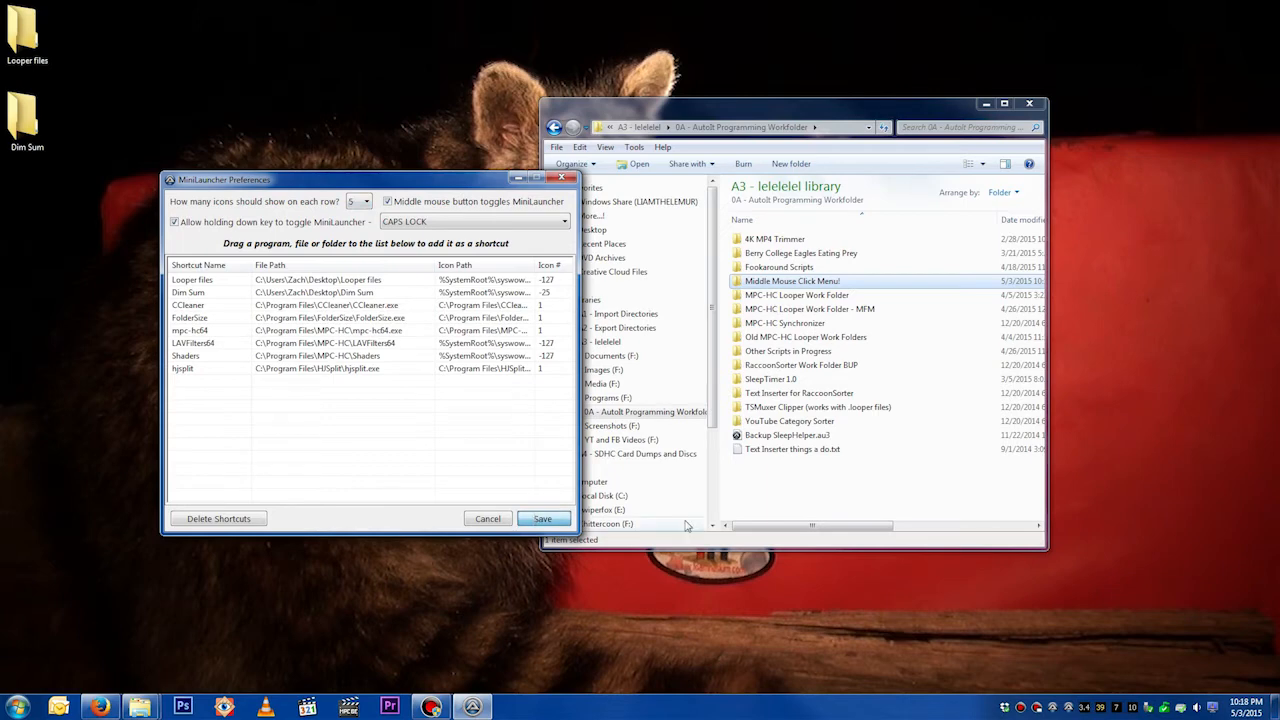
pyautogui.click(792, 468)
pyautogui.middleClick(820, 470)
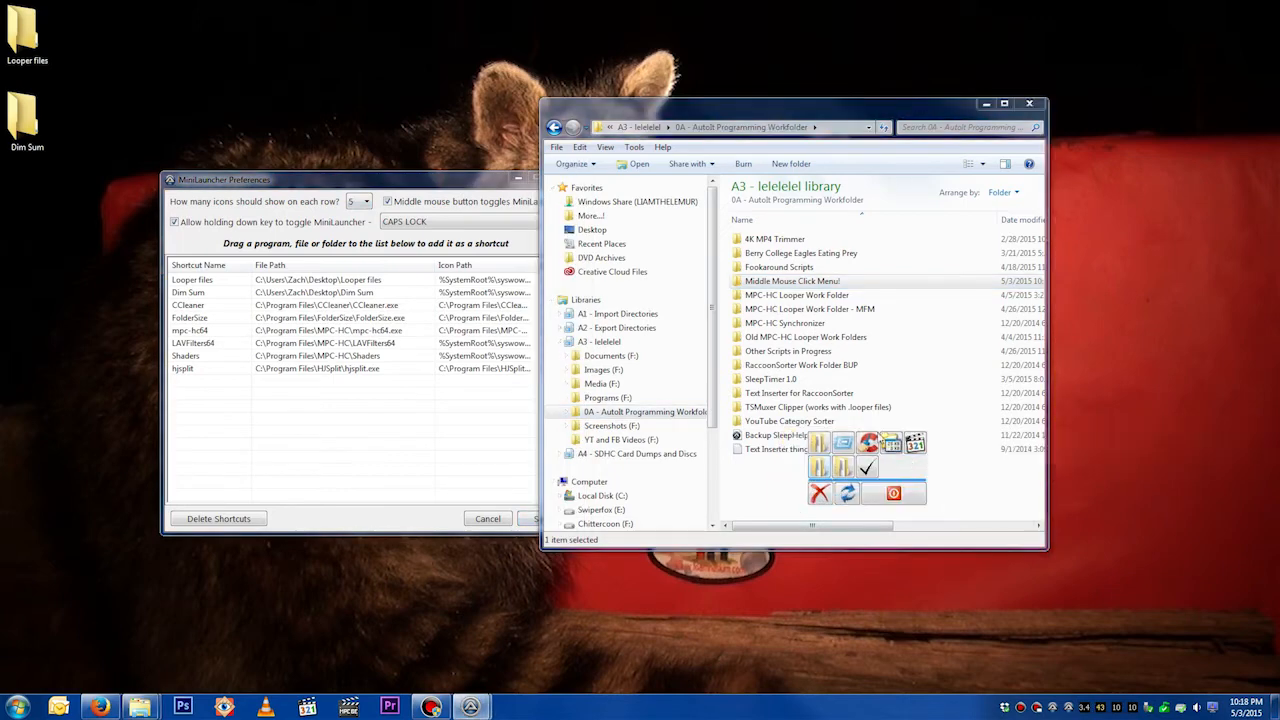
pyautogui.middleClick(446, 125)
pyautogui.middleClick(443, 129)
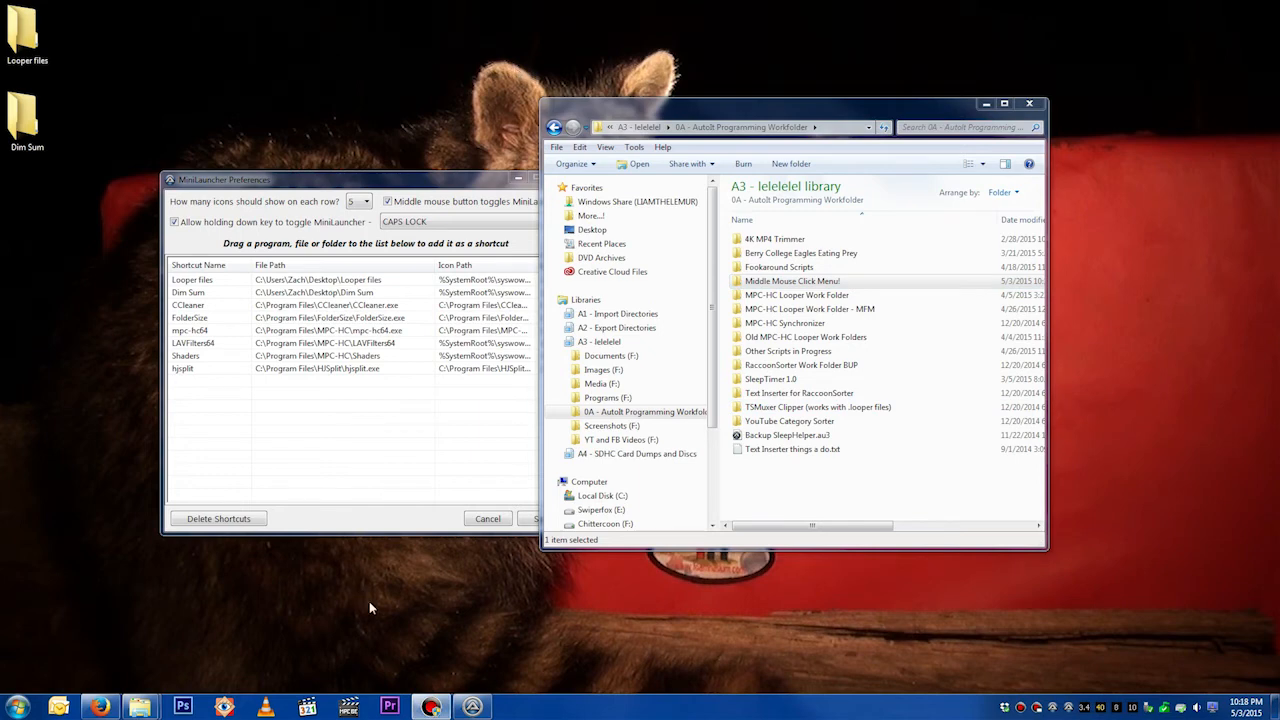
# Close MiniLauncher Preferences and delete ButtonList.prefs from the Middle Mouse Click Menu! folder.
pyautogui.click(450, 490)
pyautogui.click(487, 518)
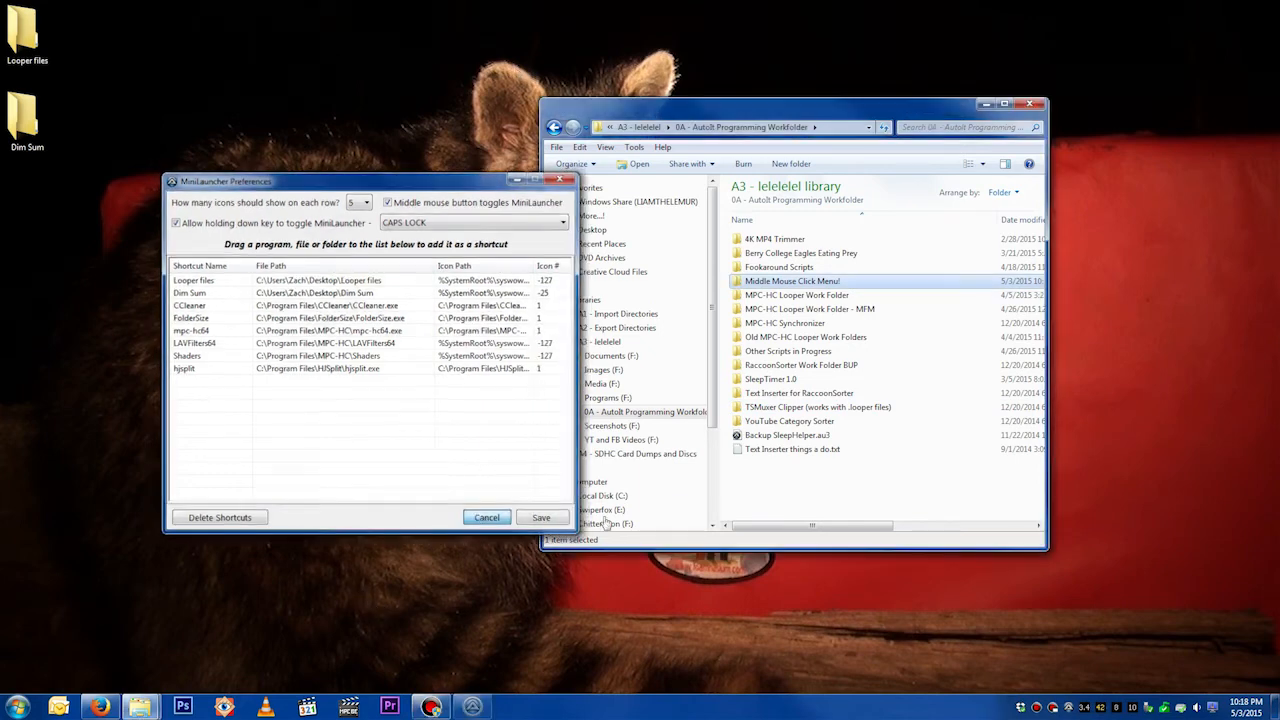
pyautogui.doubleClick(790, 281)
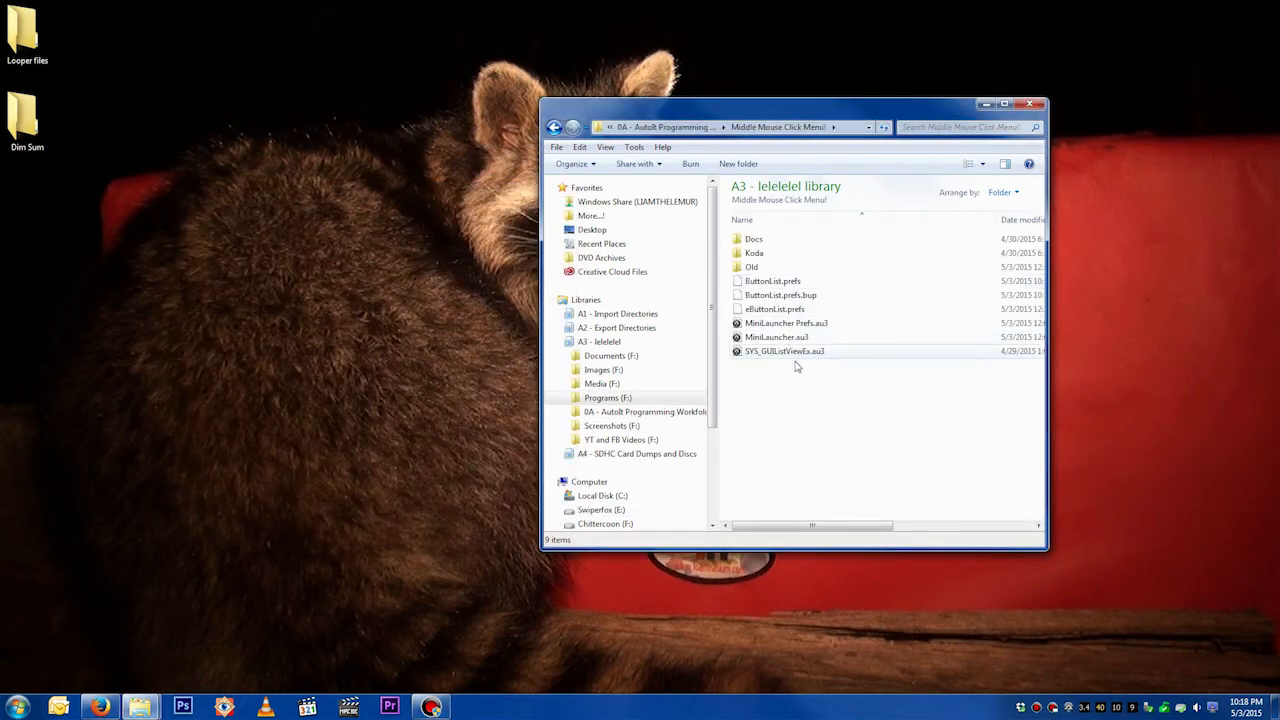
pyautogui.click(806, 283)
pyautogui.press('Delete')
pyautogui.press('Return')
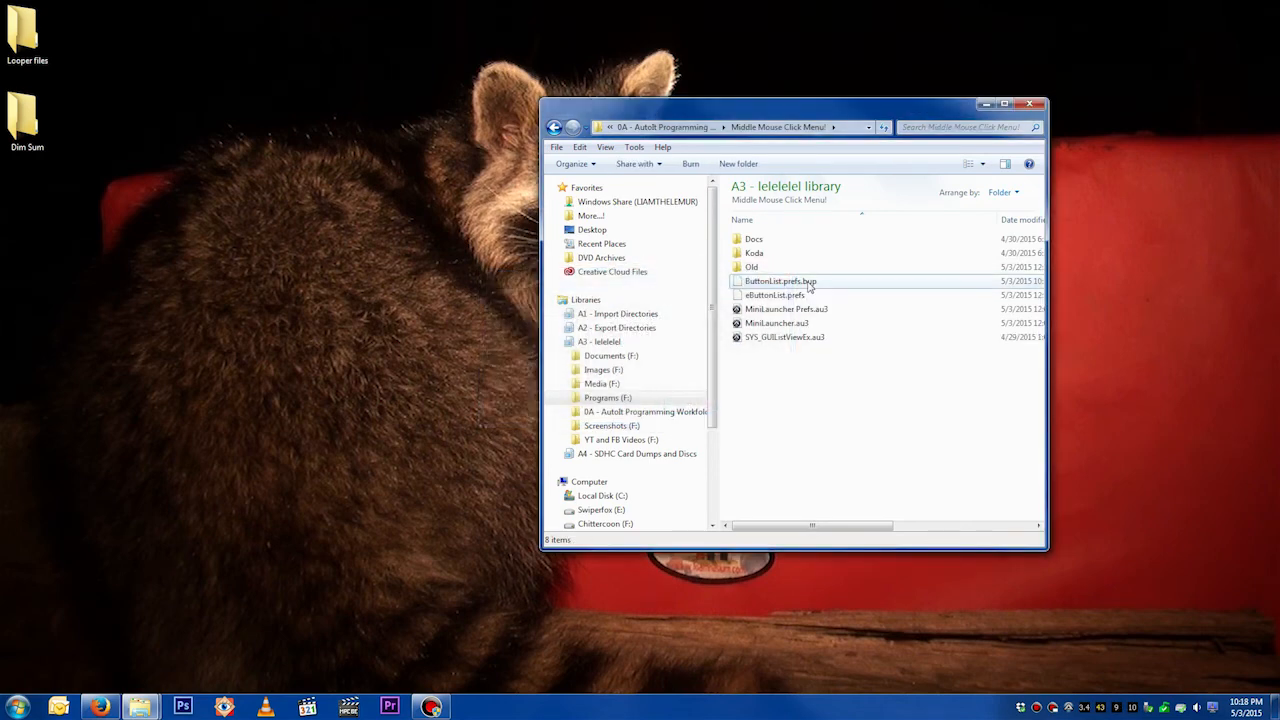
# Rename eButtonList.prefs to ButtonList.prefs and bring up the MiniLauncher panel with that shortcut list.
pyautogui.press('Down')
pyautogui.press('F2')
pyautogui.press('Return')
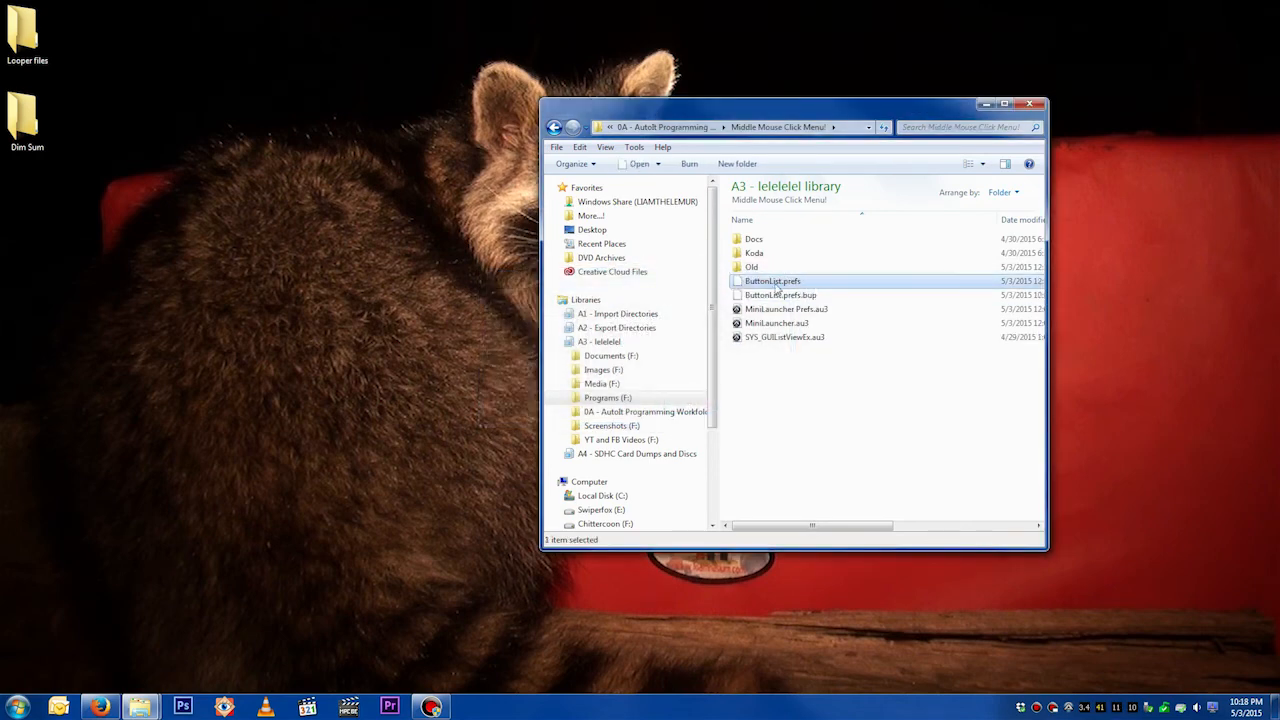
pyautogui.middleClick(800, 394)
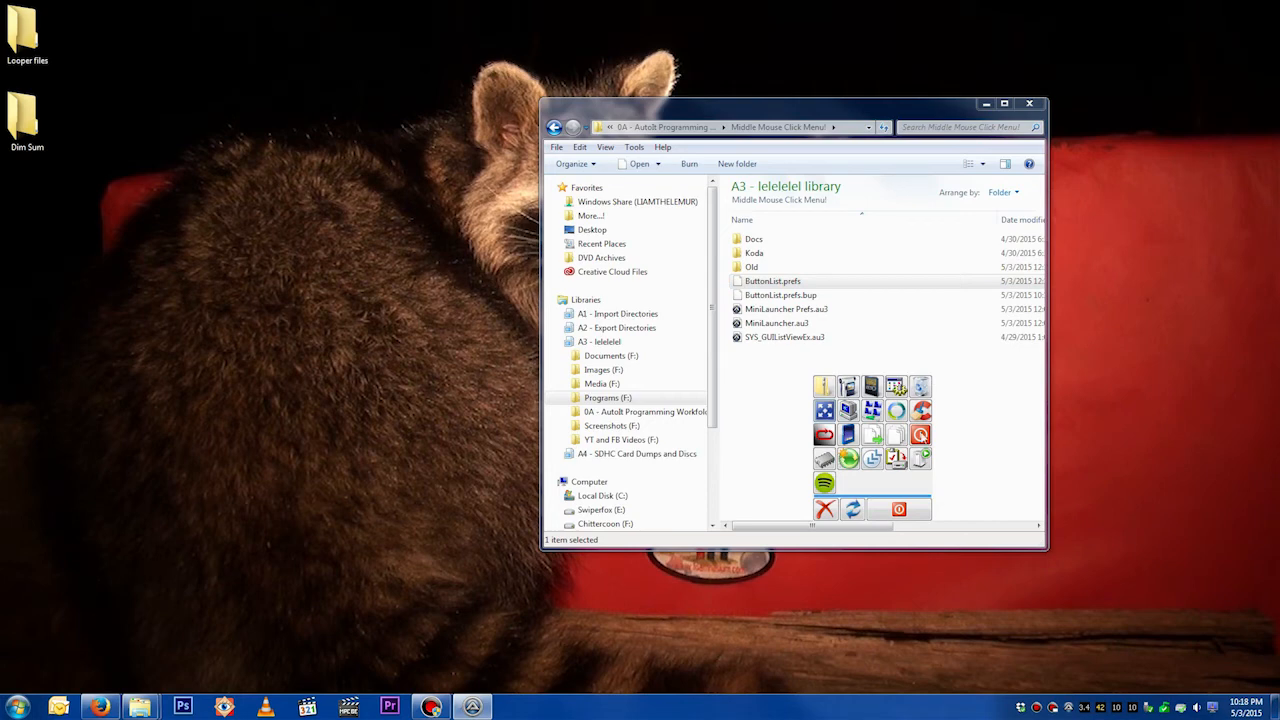
pyautogui.click(791, 398)
pyautogui.middleClick(791, 403)
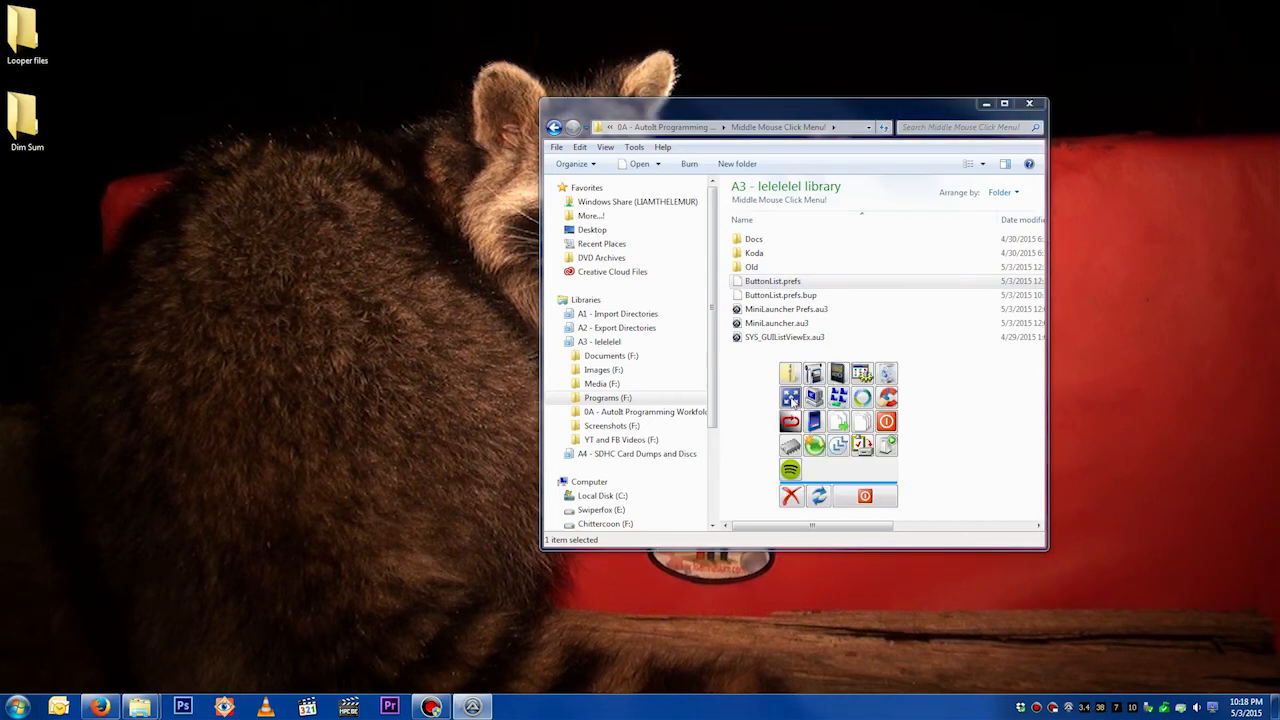
# Dismiss the MiniLauncher panel and bring it up repeatedly at different spots over the folder window and the desktop.
pyautogui.click(934, 460)
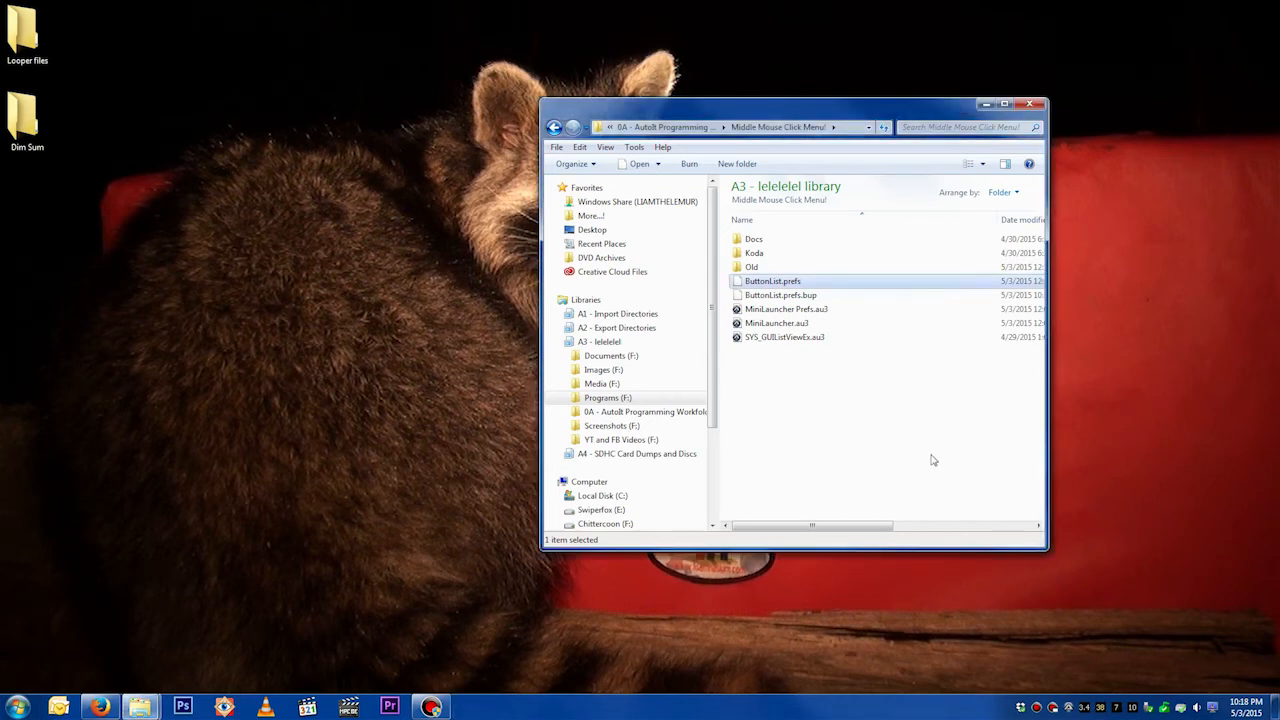
pyautogui.middleClick(789, 395)
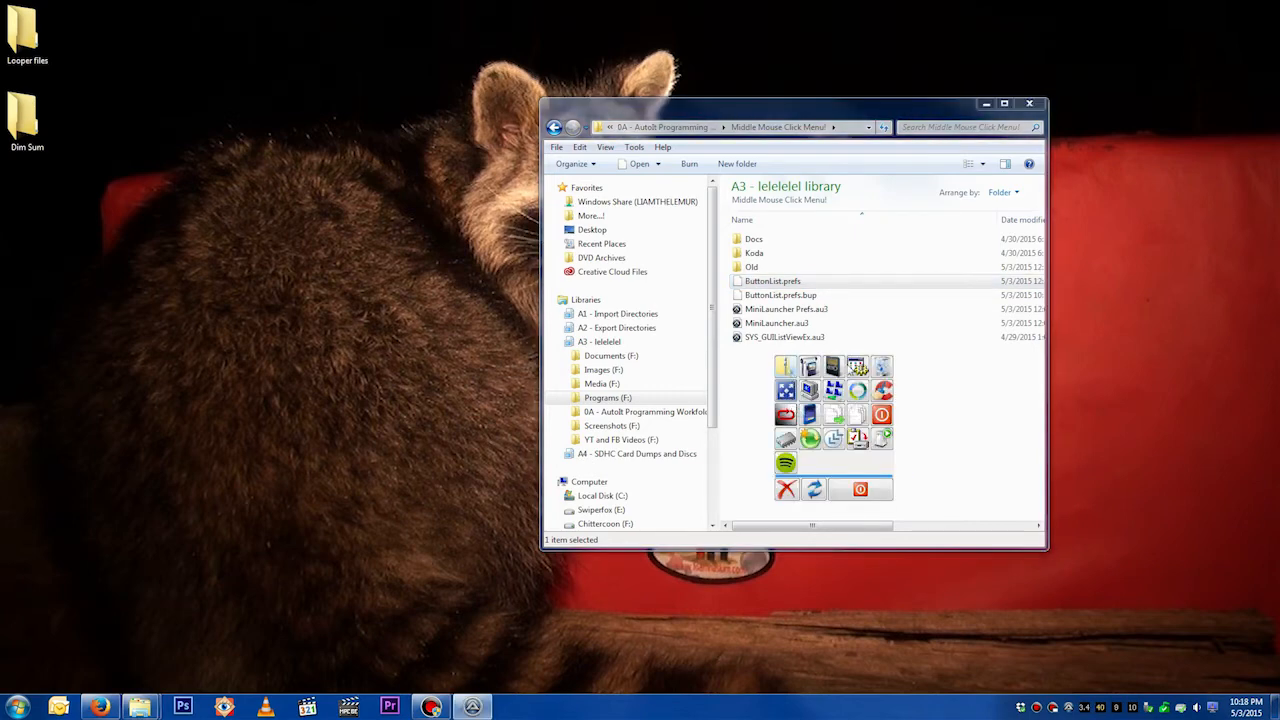
pyautogui.middleClick(352, 331)
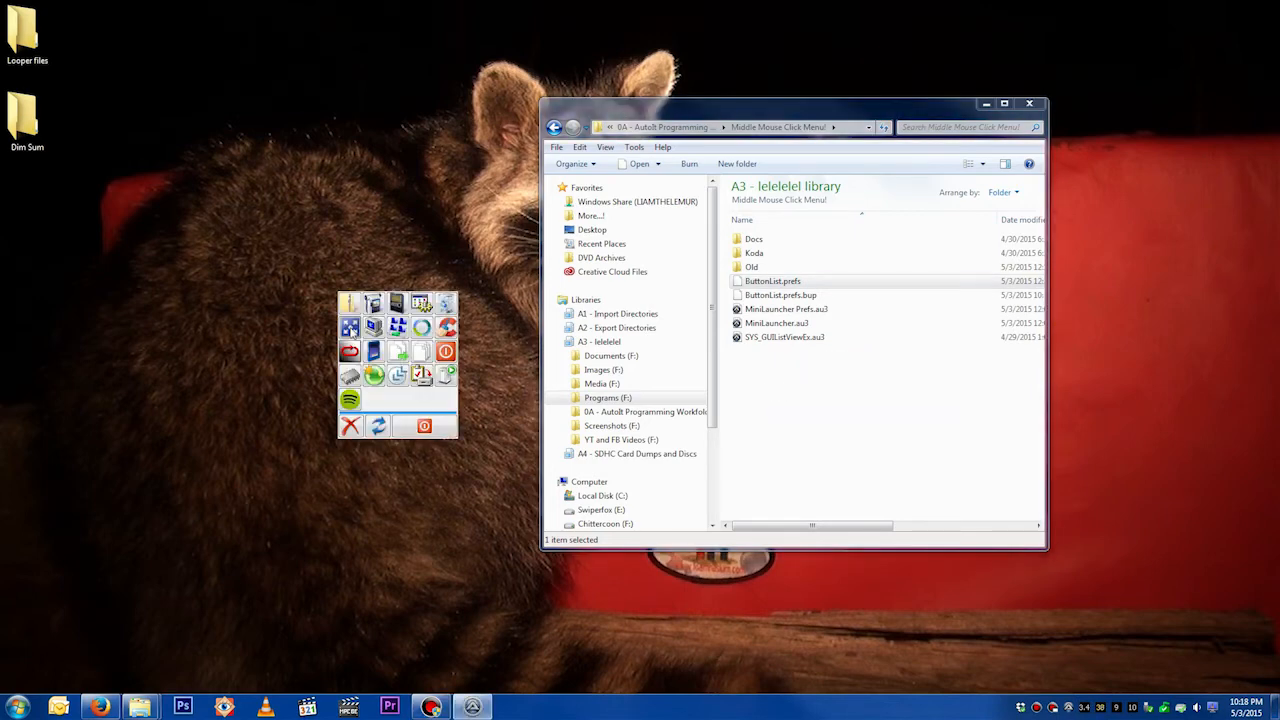
pyautogui.middleClick(321, 241)
pyautogui.middleClick(320, 238)
pyautogui.middleClick(320, 238)
pyautogui.middleClick(332, 250)
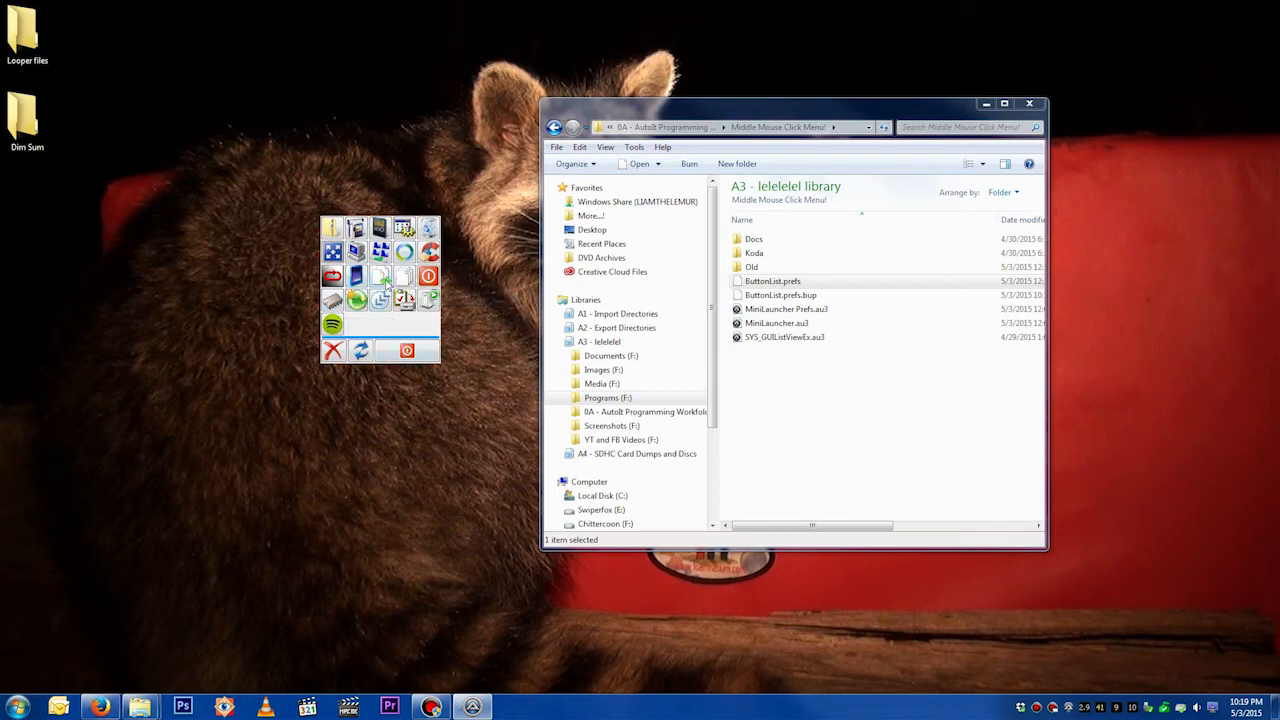
# Launch CCleaner from the MiniLauncher panel, close it, and call up the panel again over the folder window and desktop.
pyautogui.press('Escape')
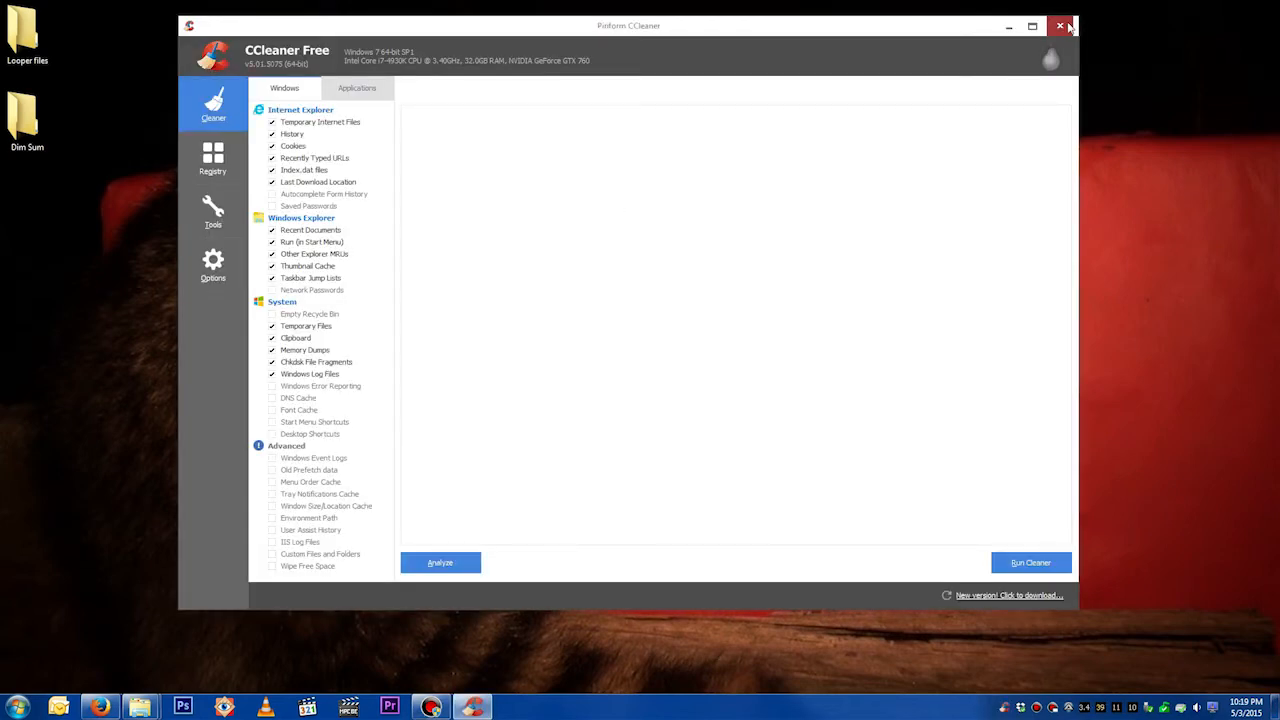
pyautogui.click(1060, 26)
pyautogui.middleClick(806, 345)
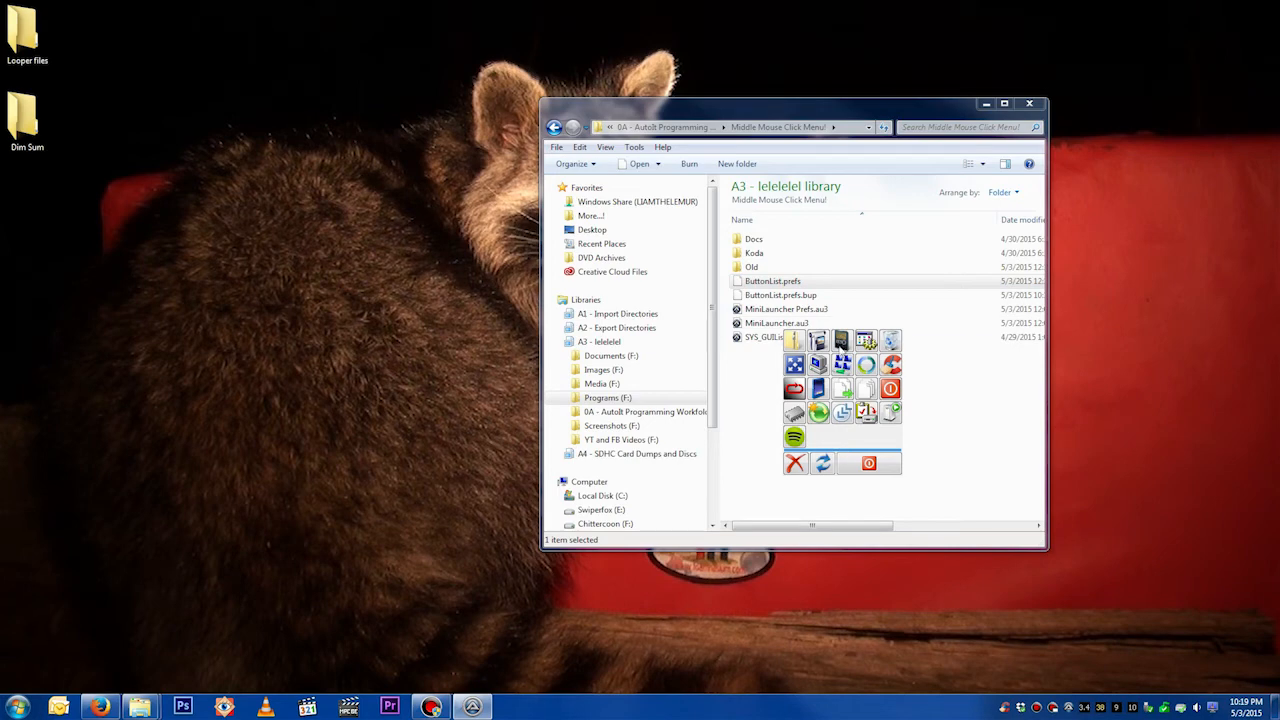
pyautogui.click(467, 280)
pyautogui.middleClick(356, 264)
# Open MiniLauncher Prefs.au3, move its window clear of the folder file list, and look through the shortcut list.
pyautogui.doubleClick(828, 313)
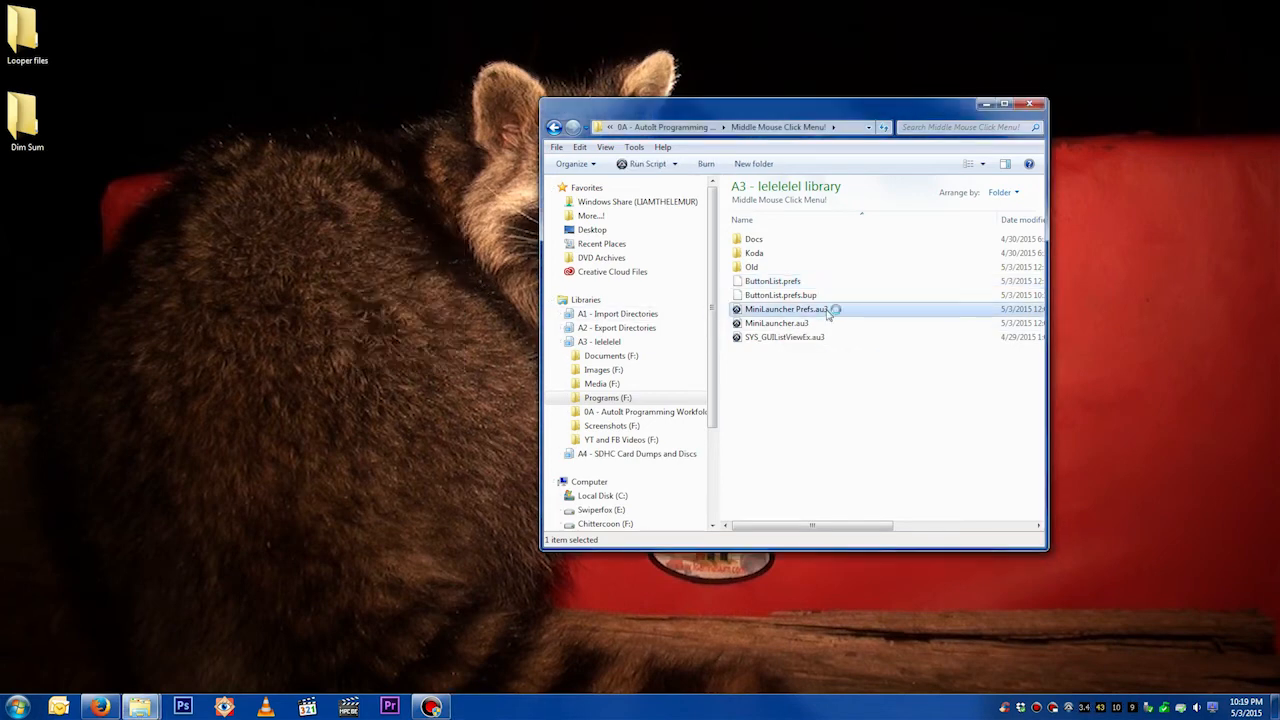
pyautogui.moveTo(659, 180); pyautogui.dragTo(473, 127)
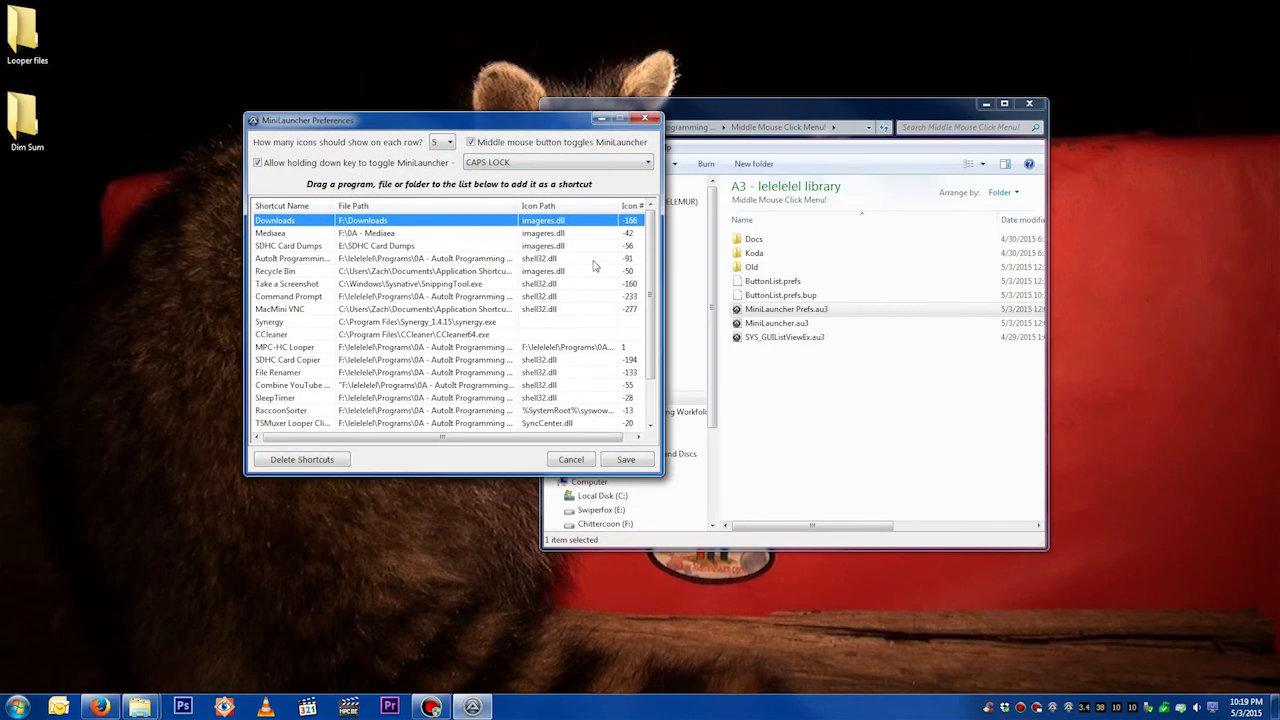
pyautogui.scroll(-2, 652, 258)
pyautogui.scroll(2, 652, 258)
pyautogui.scroll(-2, 642, 352)
pyautogui.scroll(2, 450, 260)
pyautogui.moveTo(647, 275)
pyautogui.mouseDown()
pyautogui.moveTo(648, 287)
pyautogui.moveTo(647, 273)
pyautogui.mouseUp()
# Try reordering the shortcut list by moving Recycle Bin and blocks of adjacent shortcuts to other rows.
pyautogui.moveTo(347, 271); pyautogui.dragTo(396, 375)
pyautogui.click(374, 362)
pyautogui.click(370, 282)
pyautogui.keyDown('shift'); pyautogui.click(374, 310); pyautogui.keyUp('shift')
pyautogui.click(403, 313)
pyautogui.click(399, 235)
pyautogui.keyDown('shift'); pyautogui.click(398, 286); pyautogui.keyUp('shift')
pyautogui.moveTo(398, 286); pyautogui.dragTo(426, 280)
# Move further groups of adjacent shortcuts from the lower rows to higher positions in the shortcut list.
pyautogui.click(429, 411)
pyautogui.keyDown('shift'); pyautogui.click(434, 424); pyautogui.keyUp('shift')
pyautogui.click(429, 333)
pyautogui.keyDown('shift'); pyautogui.click(427, 373); pyautogui.keyUp('shift')
pyautogui.moveTo(427, 373); pyautogui.dragTo(418, 276)
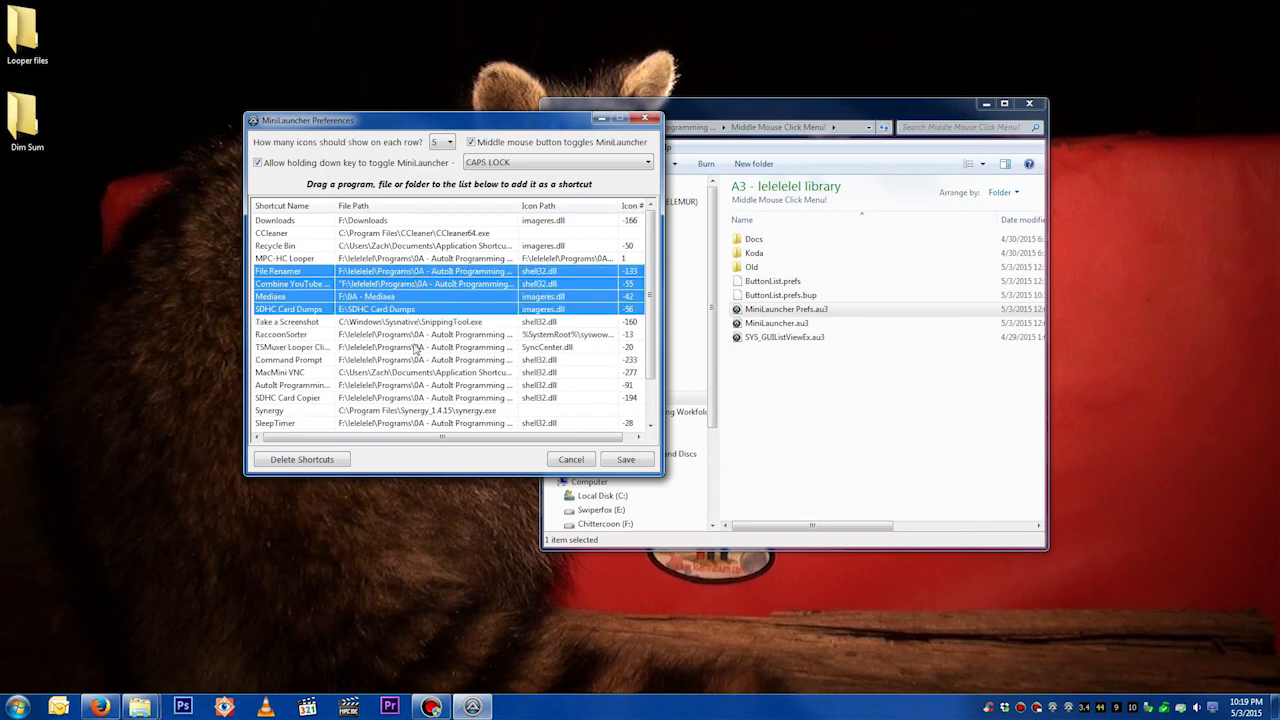
pyautogui.moveTo(415, 347); pyautogui.dragTo(400, 286)
# Delete the block of shortcuts from the first row down to just above AutoIt Programming, and close the preferences without saving.
pyautogui.click(391, 222)
pyautogui.keyDown('shift'); pyautogui.click(403, 373); pyautogui.keyUp('shift')
pyautogui.press('Delete')
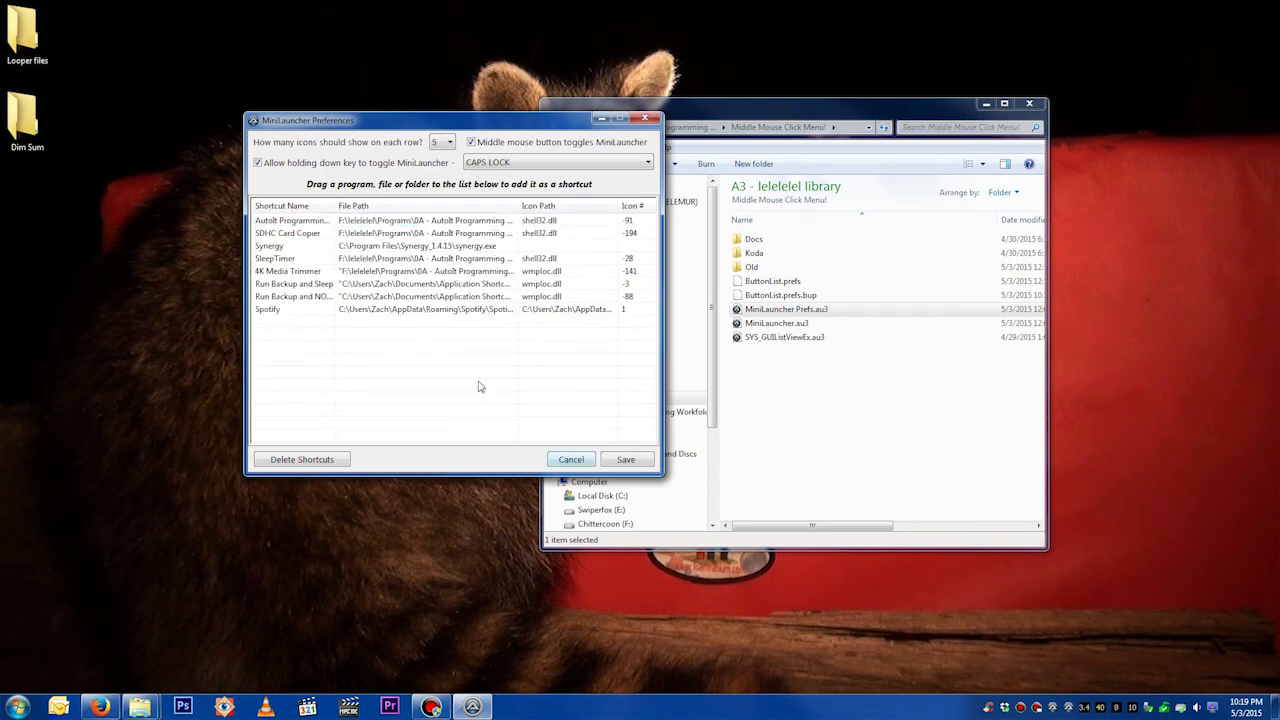
pyautogui.moveTo(426, 287); pyautogui.dragTo(427, 245)
pyautogui.click(418, 293)
pyautogui.click(571, 459)
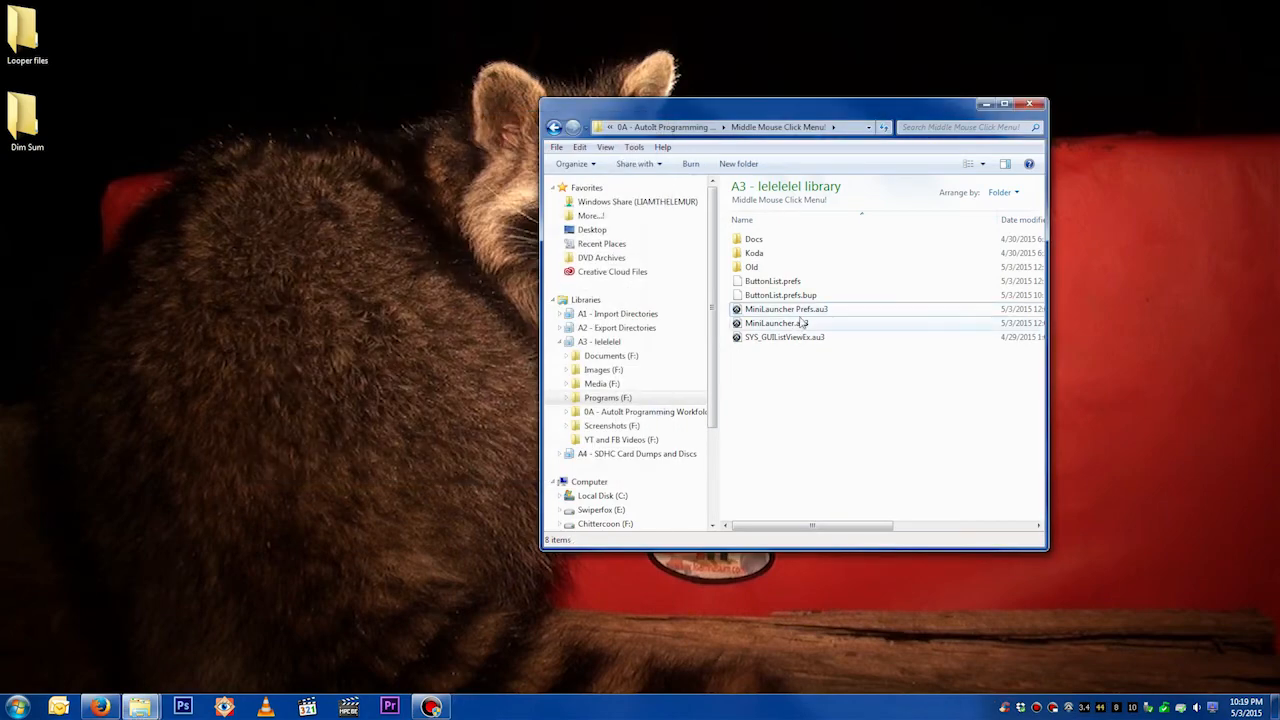
# Reopen MiniLauncher Preferences and try selecting ranges of adjacent shortcuts, ending with MPC-HC Looper through SleepTimer.
pyautogui.doubleClick(790, 310)
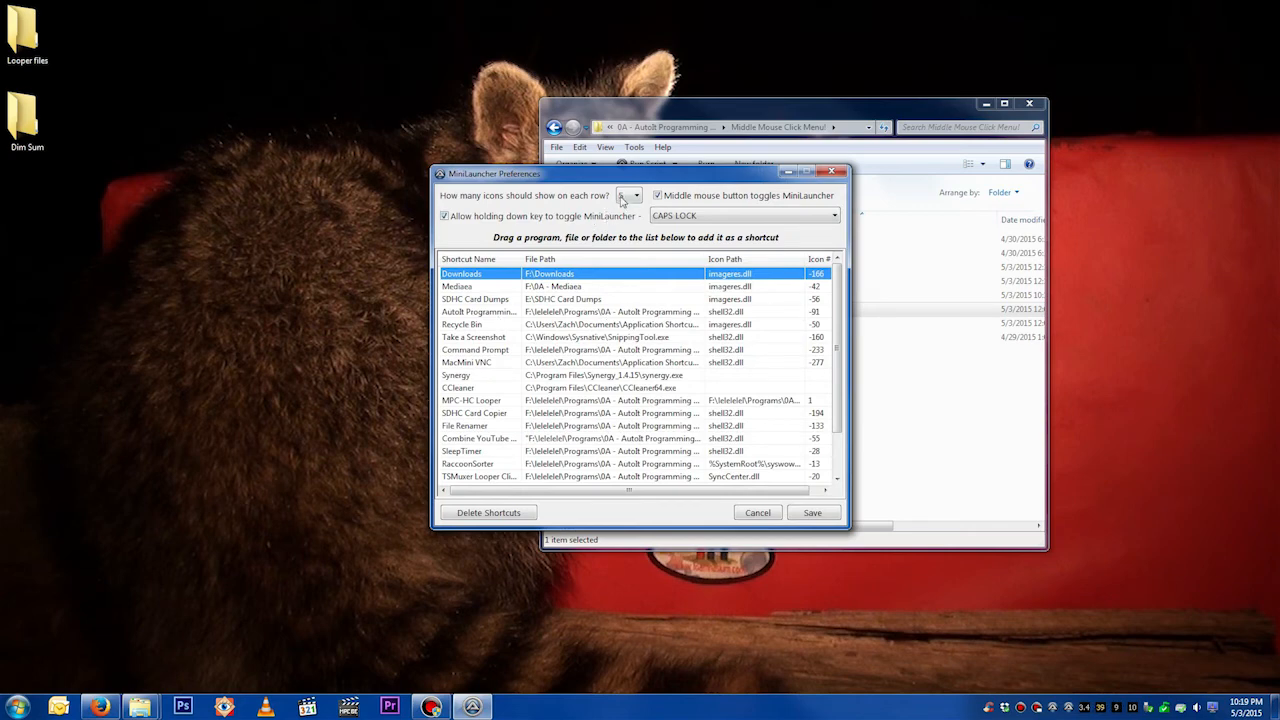
pyautogui.keyDown('shift'); pyautogui.click(466, 337); pyautogui.keyUp('shift')
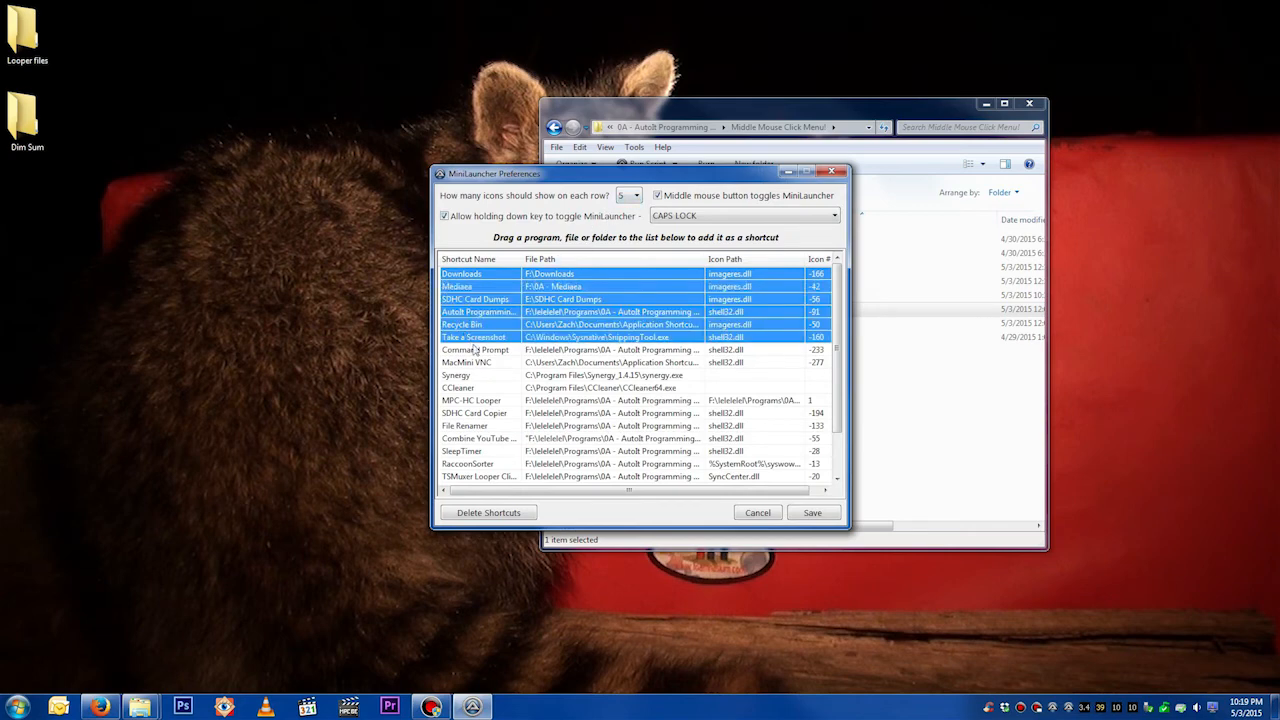
pyautogui.click(470, 324)
pyautogui.keyDown('shift'); pyautogui.click(483, 272); pyautogui.keyUp('shift')
pyautogui.click(485, 338)
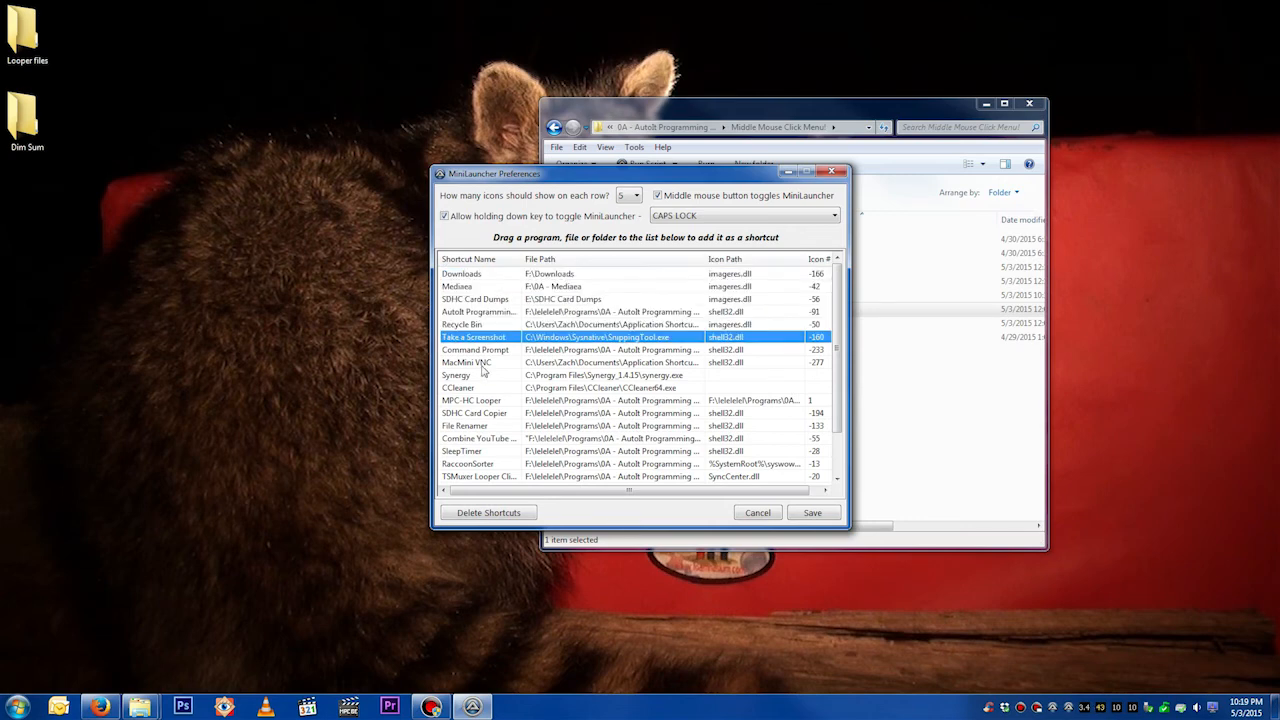
pyautogui.keyDown('shift'); pyautogui.click(480, 388); pyautogui.keyUp('shift')
pyautogui.click(484, 400)
pyautogui.keyDown('shift'); pyautogui.click(486, 451); pyautogui.keyUp('shift')
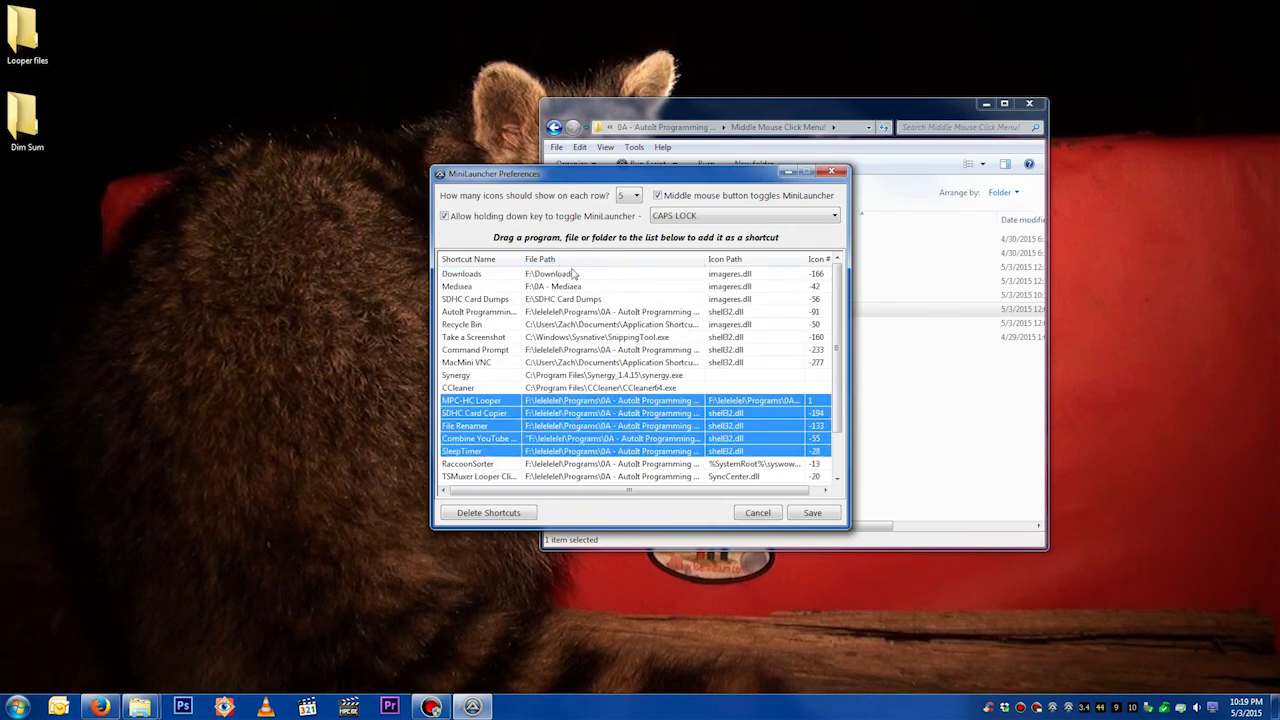
# Step the selection through the shortcut list row by row down to File Renamer, and close the preferences without saving.
pyautogui.scroll(-2, 836, 287)
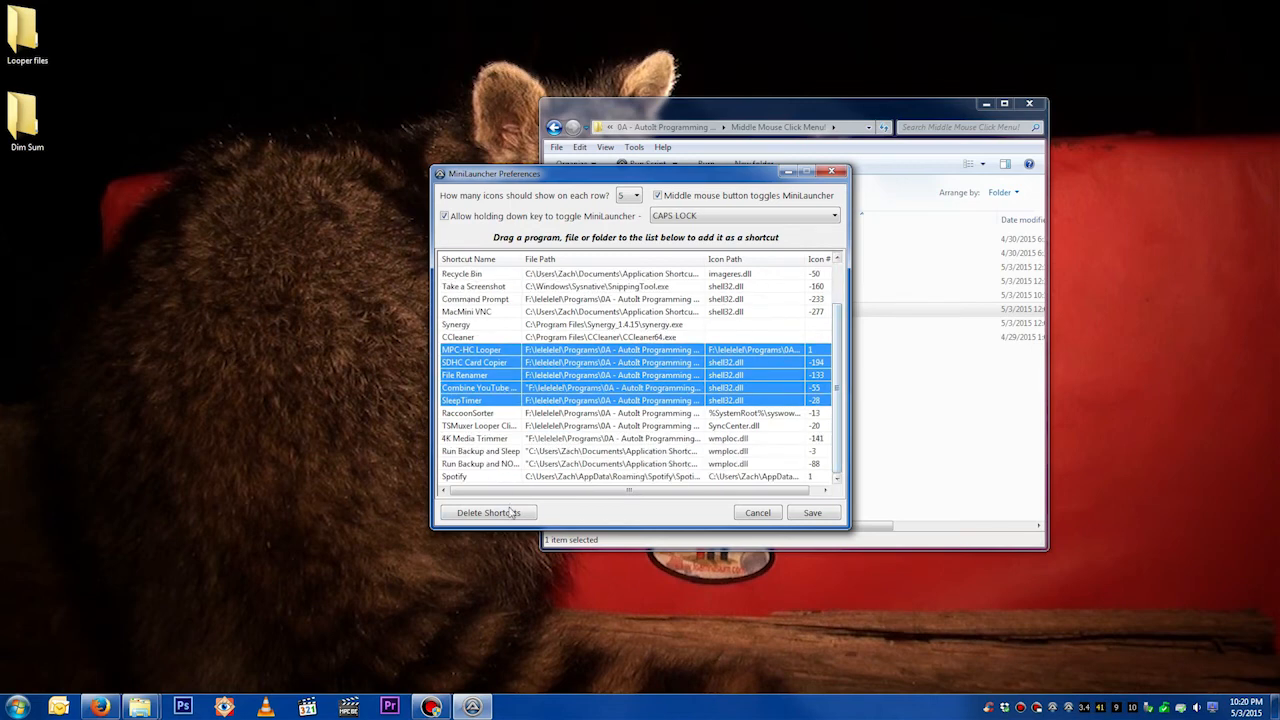
pyautogui.click(822, 323)
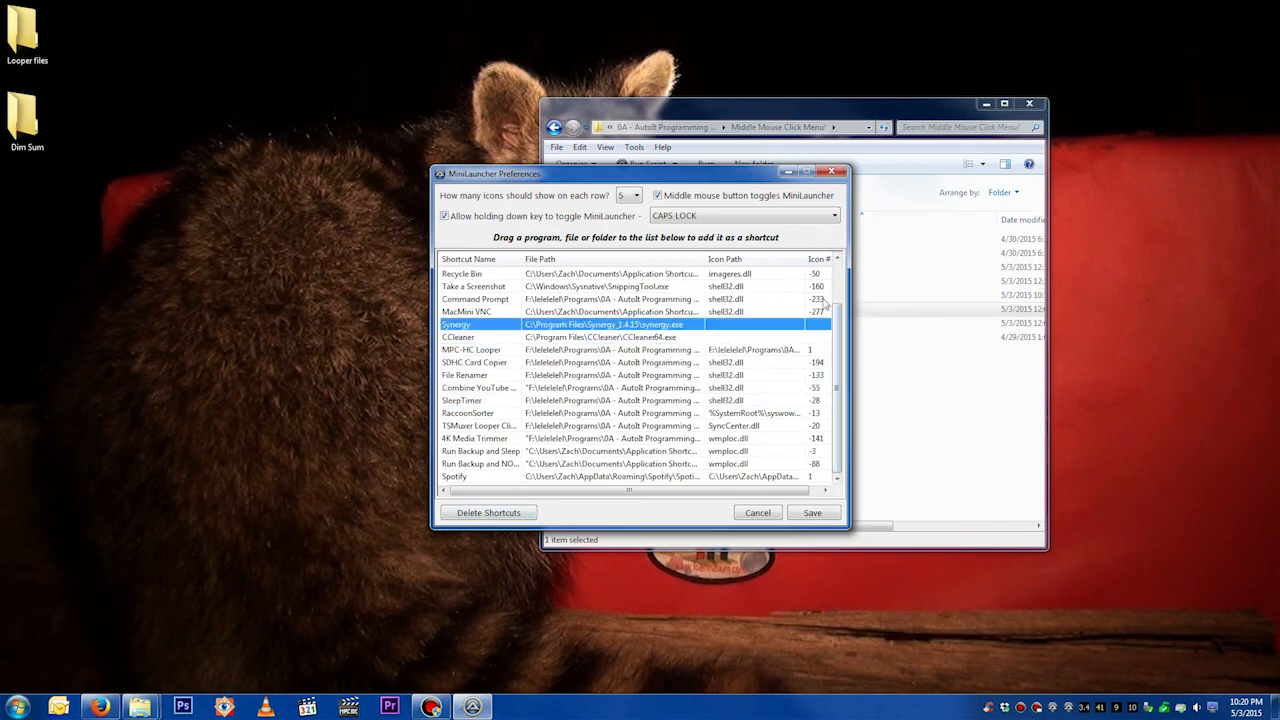
pyautogui.click(800, 350)
pyautogui.scroll(2, 652, 352)
pyautogui.press('Up')
pyautogui.press('Down')
pyautogui.press('Down')
pyautogui.press('Down')
pyautogui.press('Down')
pyautogui.press('Down')
pyautogui.press('Down')
pyautogui.press('Down')
pyautogui.press('Down')
pyautogui.press('Down')
pyautogui.press('Down')
pyautogui.press('Down')
pyautogui.press('Down')
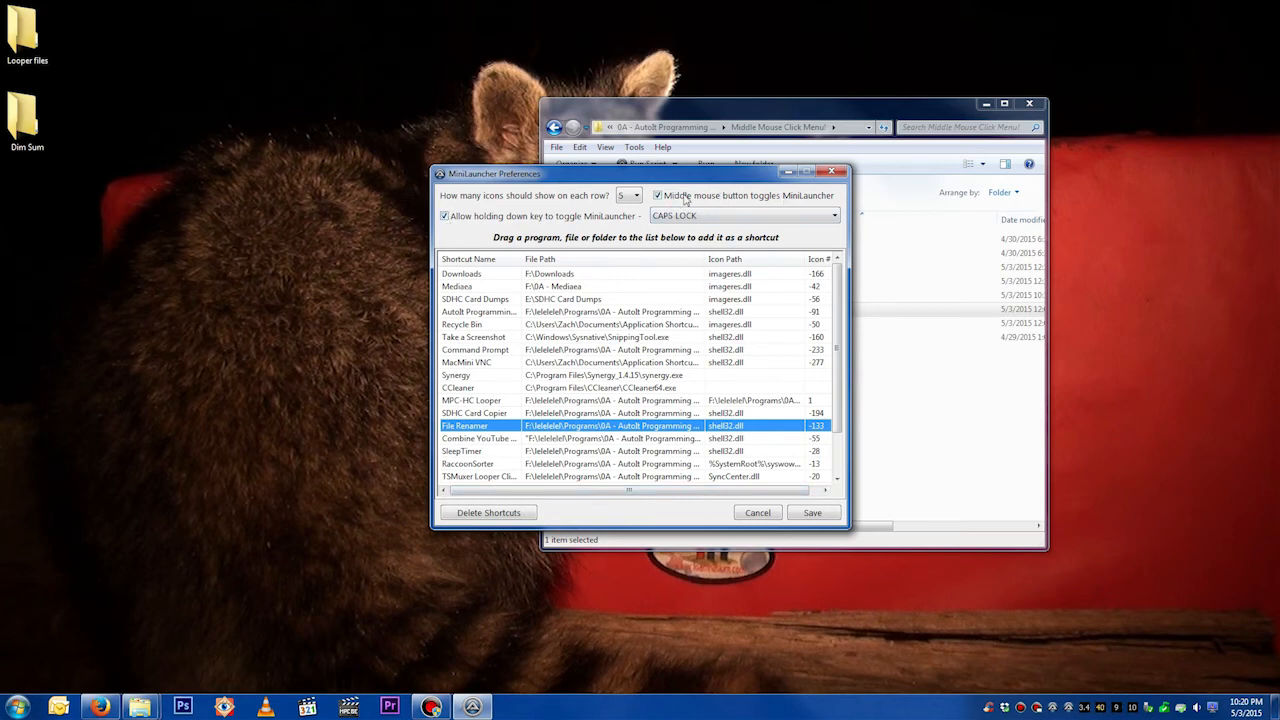
pyautogui.click(753, 516)
# Reopen MiniLauncher Preferences, turn off the middle mouse button toggle, save, and test the middle mouse button over the folder window.
pyautogui.doubleClick(763, 312)
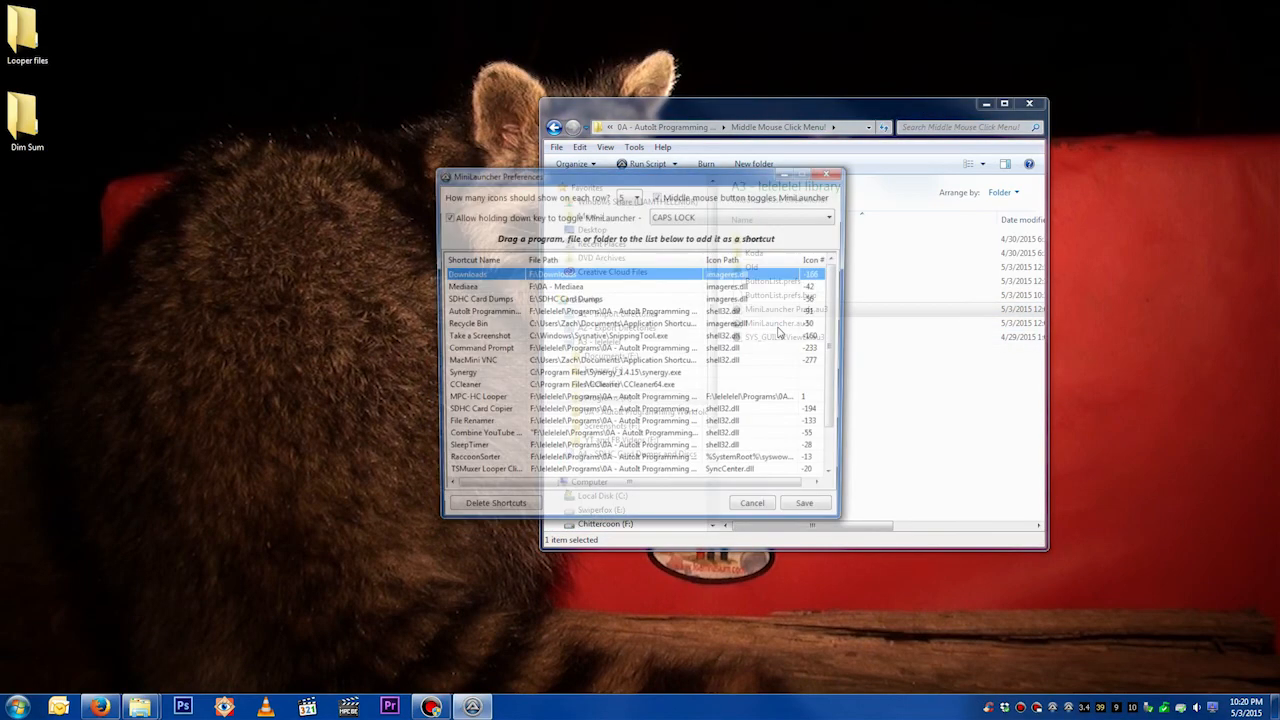
pyautogui.moveTo(660, 152); pyautogui.dragTo(469, 146)
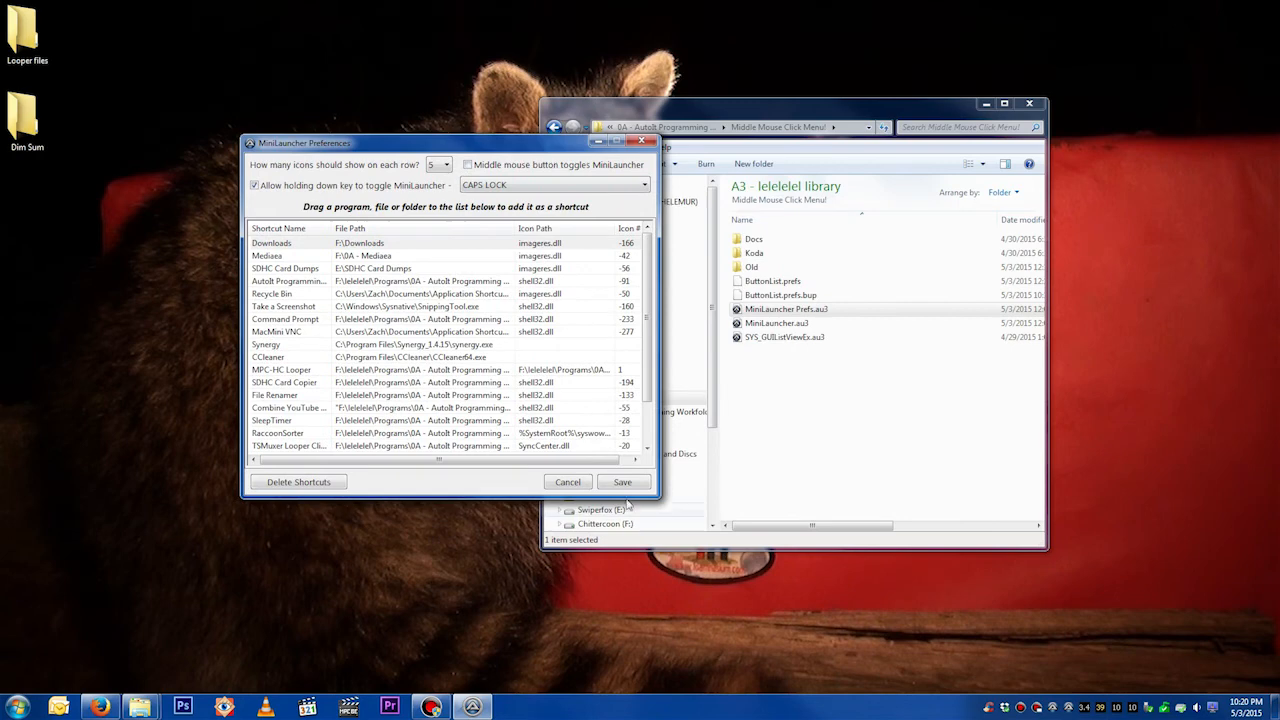
pyautogui.click(624, 485)
pyautogui.middleClick(788, 437)
pyautogui.click(815, 531)
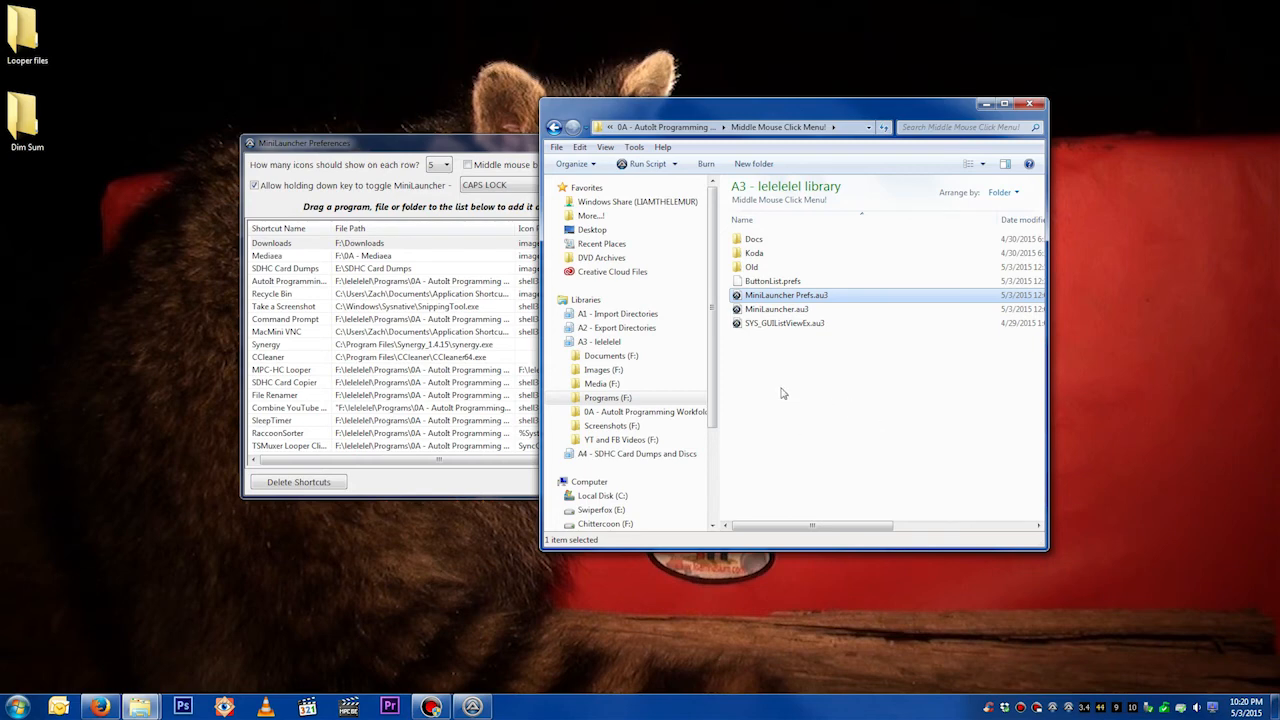
# Return to MiniLauncher Preferences and choose CAPS LOCK as the key that toggles MiniLauncher.
pyautogui.click(374, 148)
pyautogui.click(884, 458)
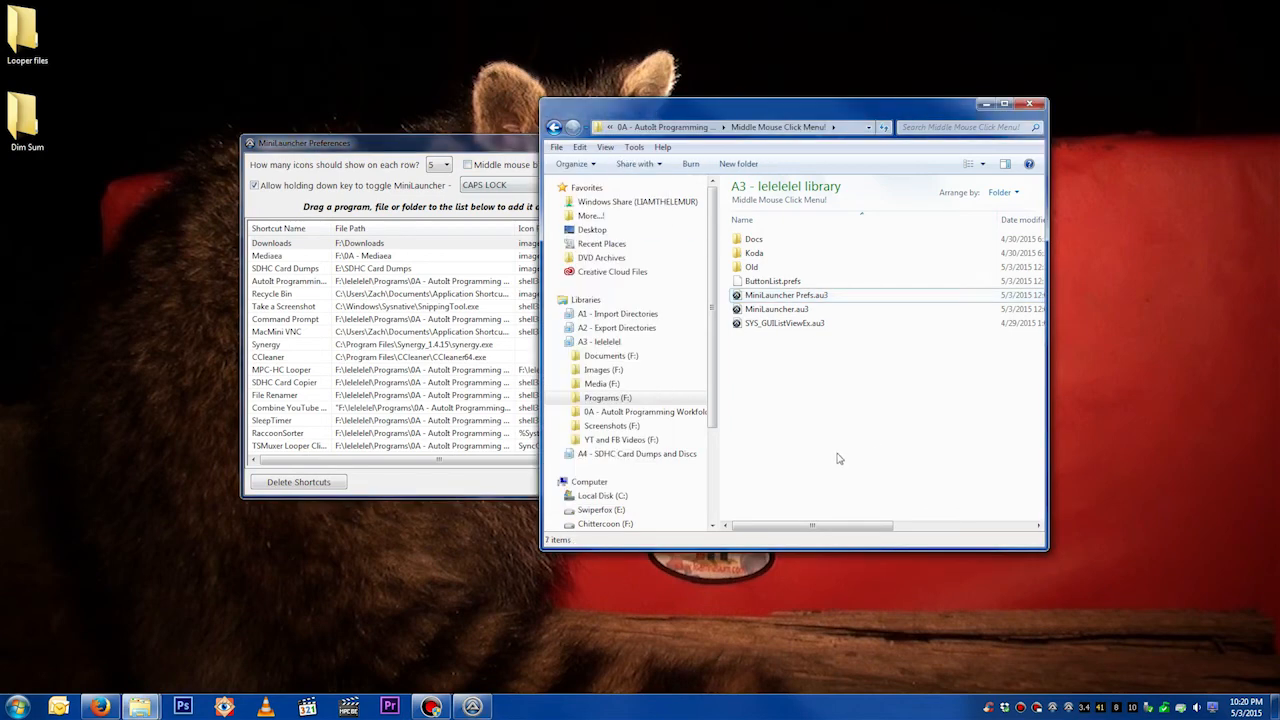
pyautogui.click(363, 152)
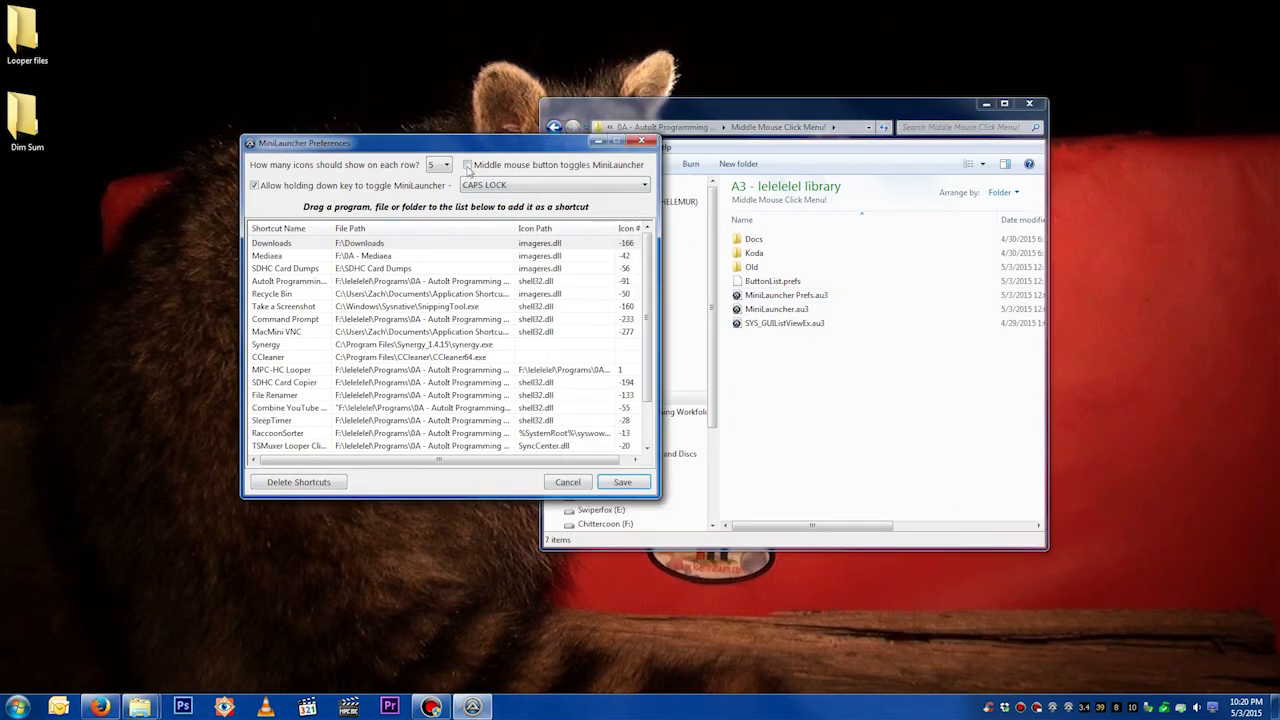
pyautogui.click(540, 185)
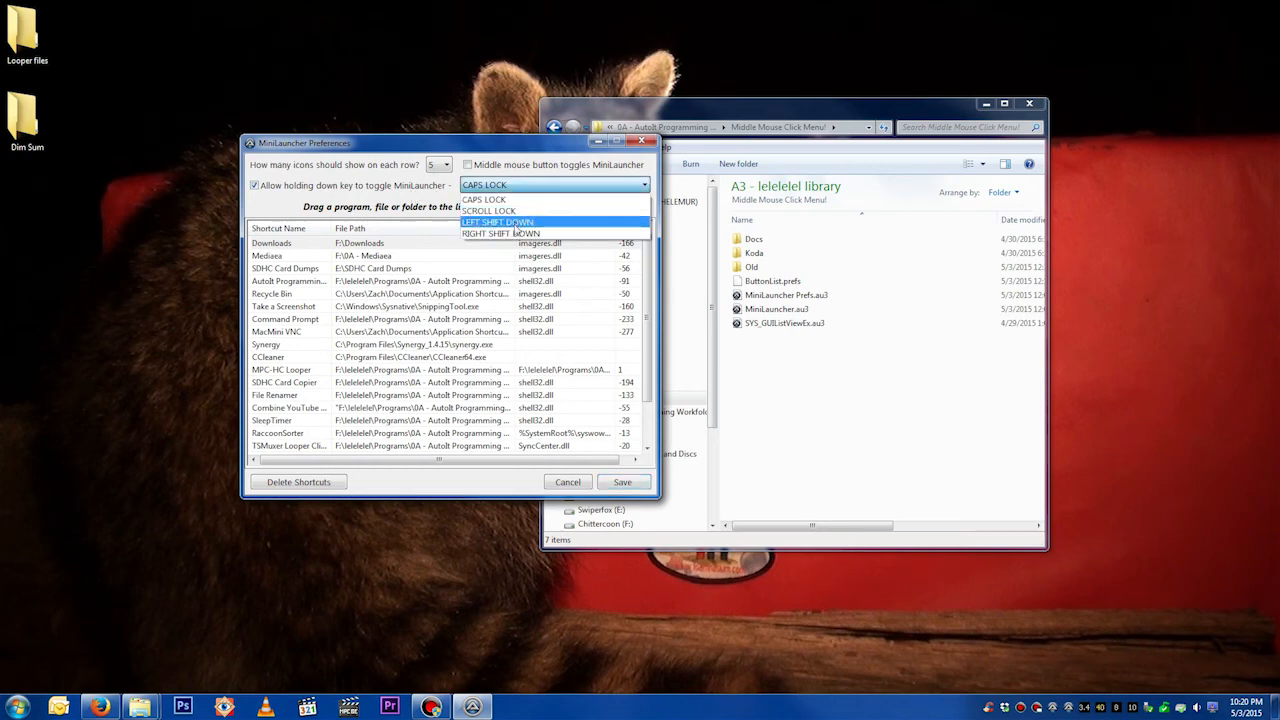
pyautogui.click(515, 199)
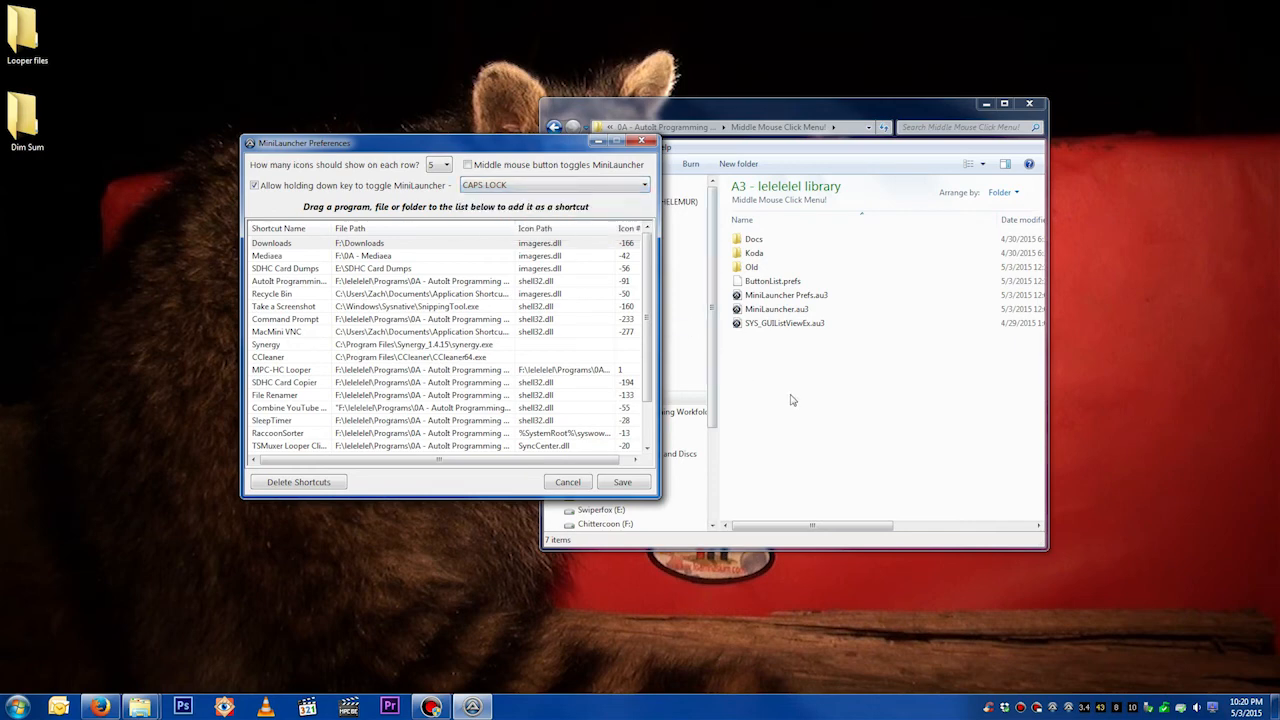
# Show and hide the MiniLauncher panel over the folder window using the CAPS LOCK toggle and the panel's own close control.
pyautogui.press('capslock')
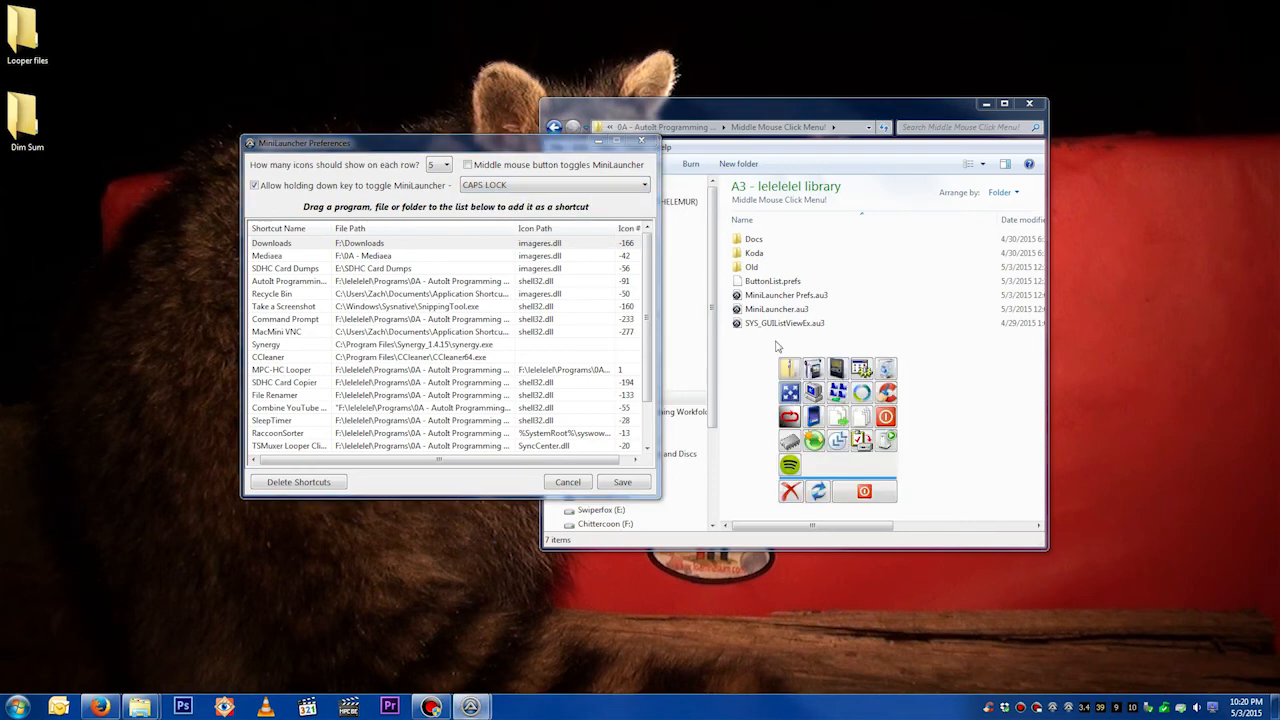
pyautogui.press('capslock')
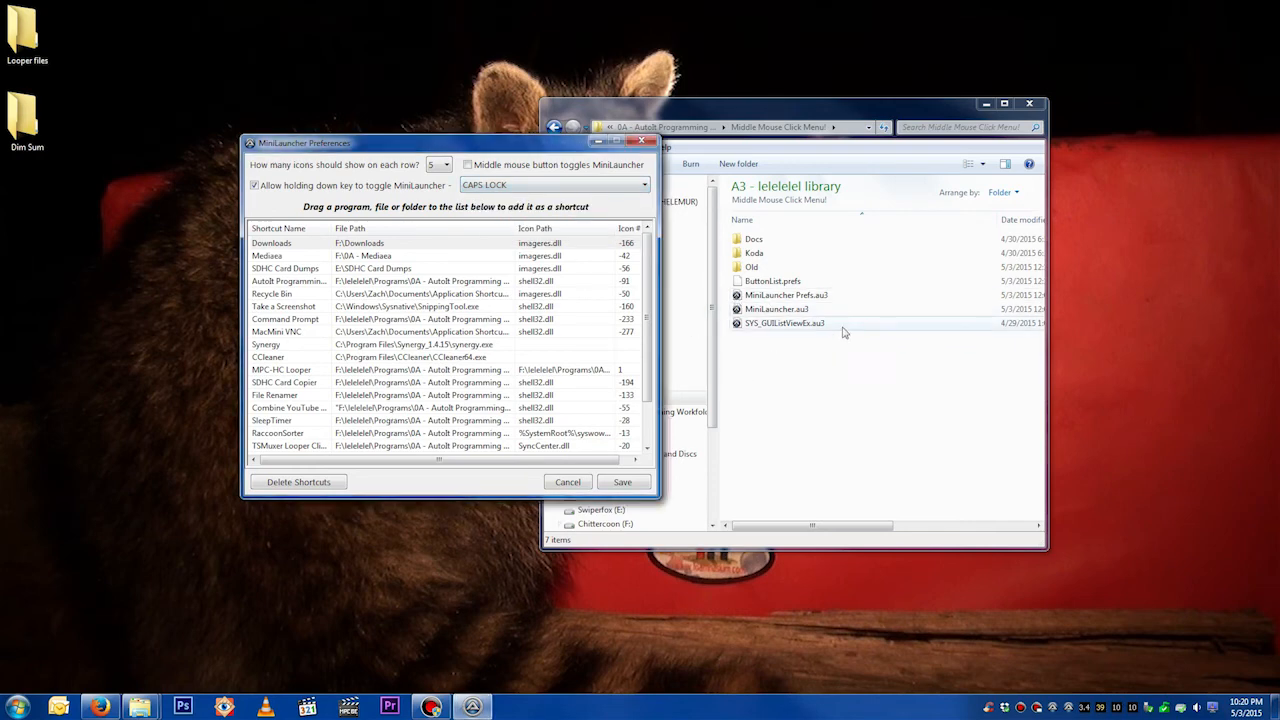
pyautogui.press('capslock')
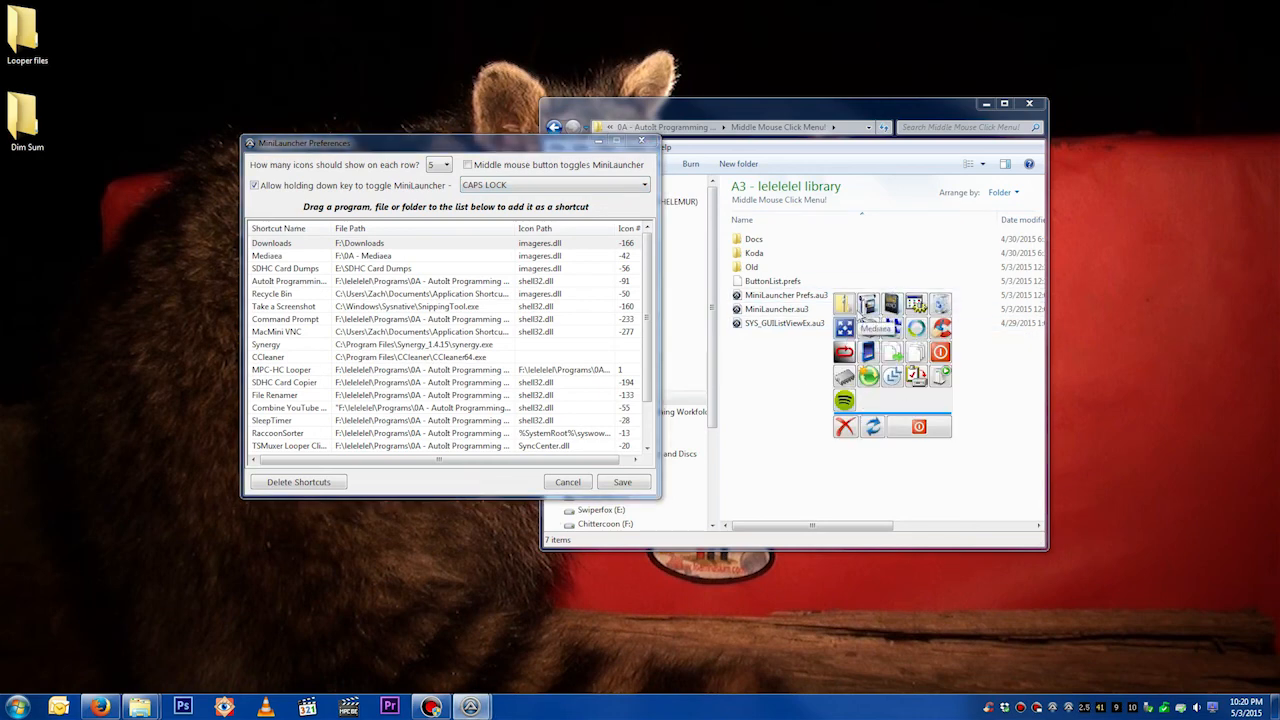
pyautogui.press('capslock')
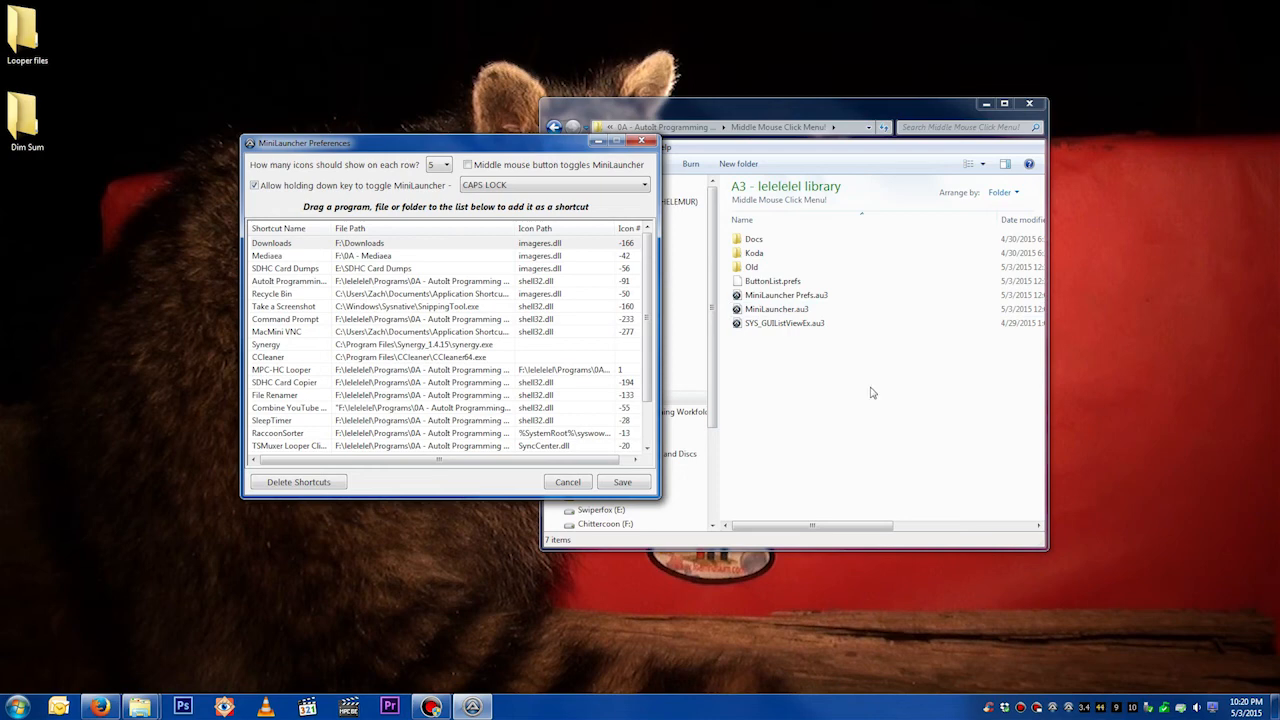
pyautogui.press('capslock')
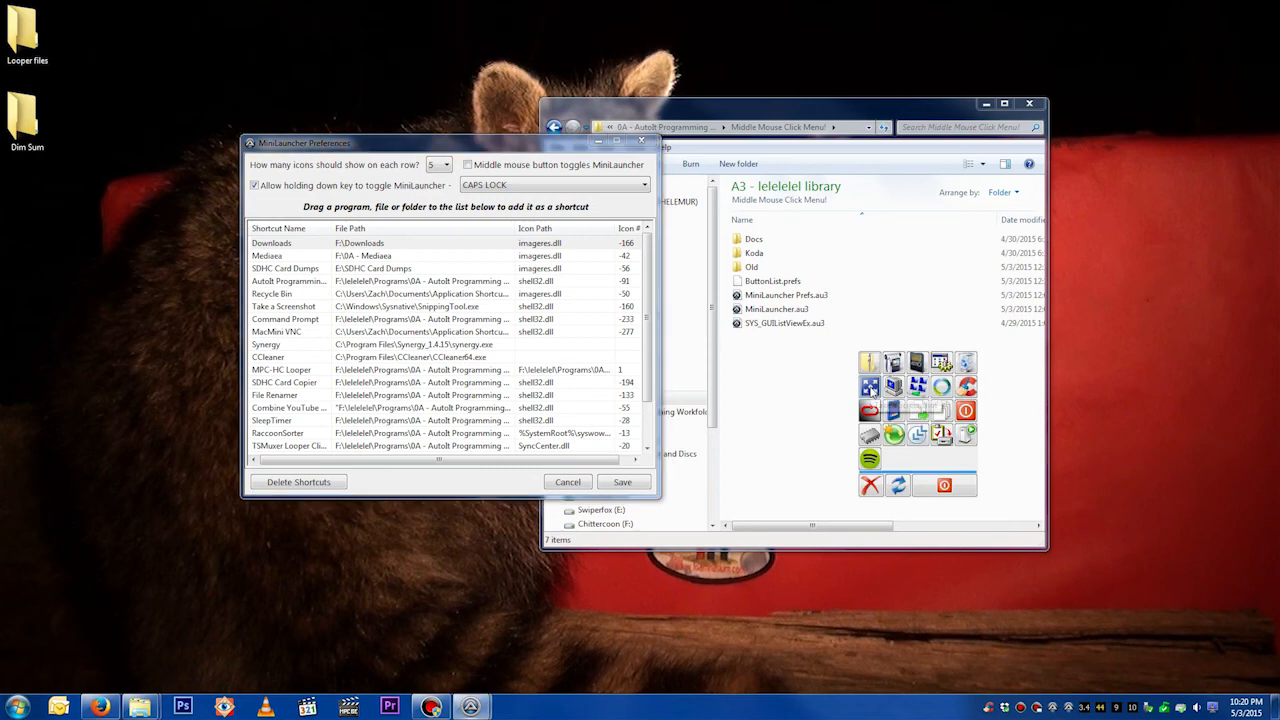
pyautogui.click(868, 487)
pyautogui.press('capslock')
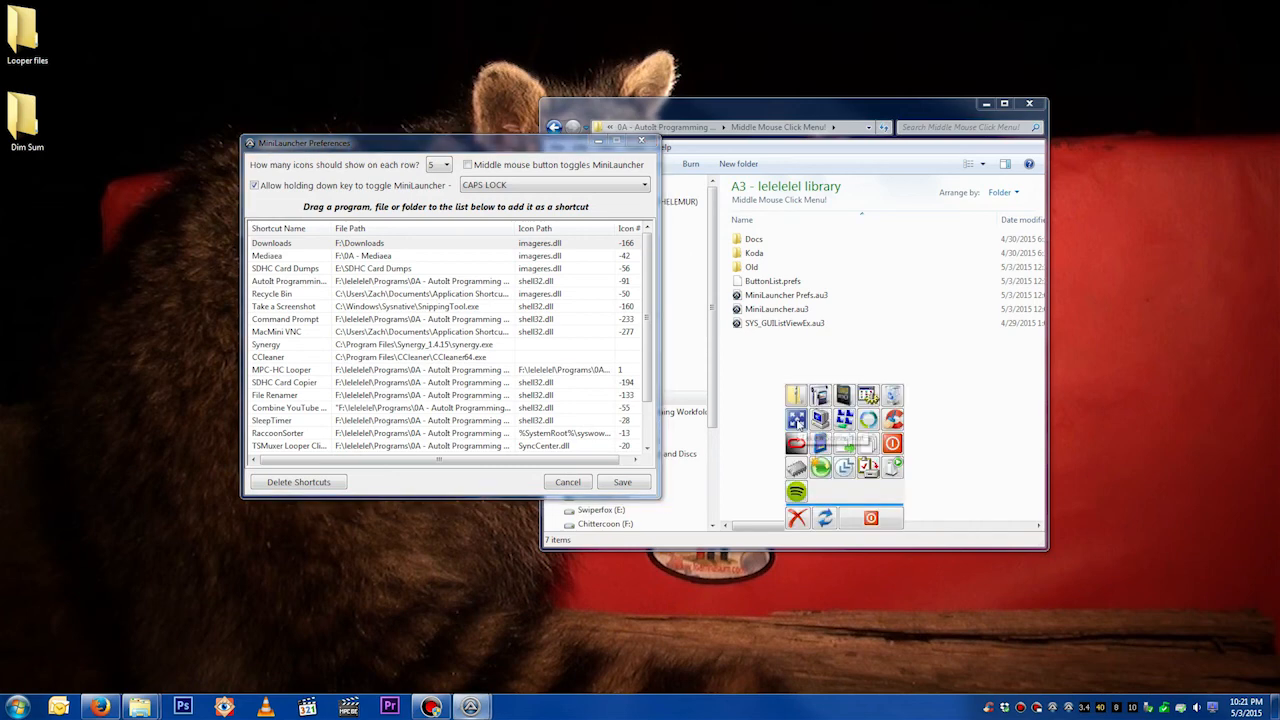
pyautogui.click(798, 521)
# Enable the middle mouse button toggle, disable the held-key toggle, save, and test bringing up the panel over the folder window.
pyautogui.click(467, 165)
pyautogui.click(615, 484)
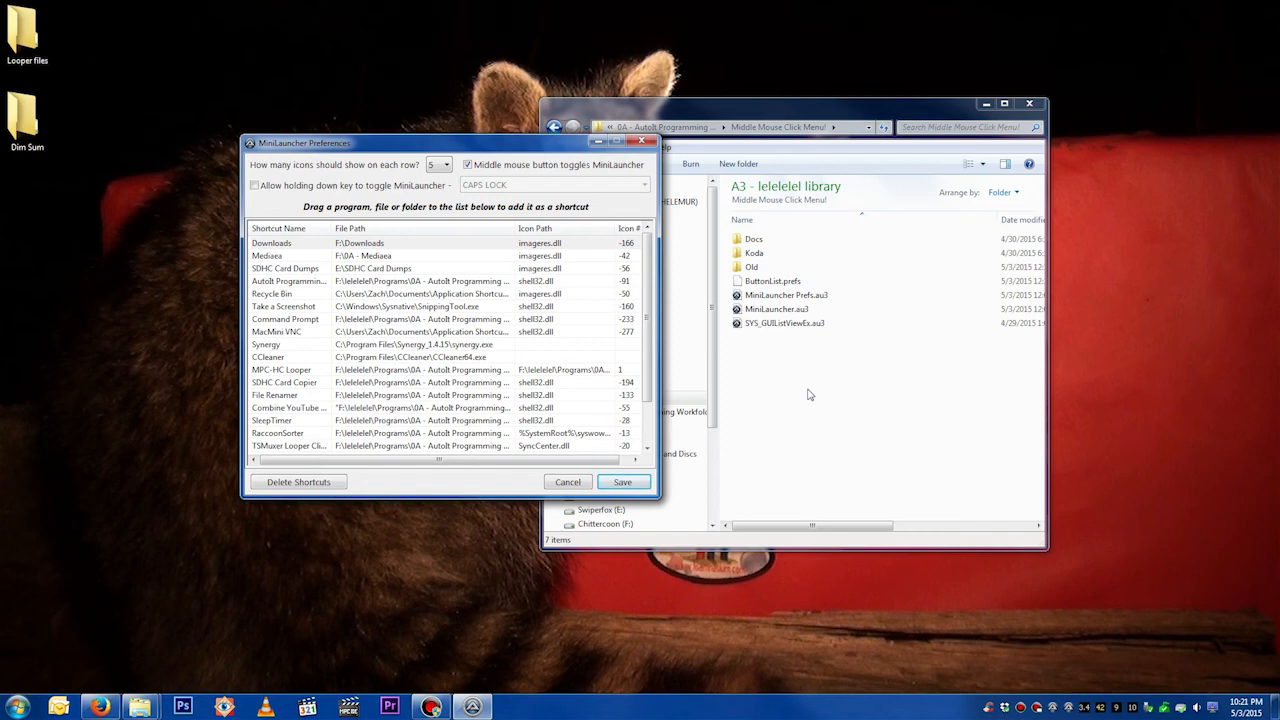
pyautogui.middleClick(810, 394)
pyautogui.middleClick(834, 491)
pyautogui.click(810, 401)
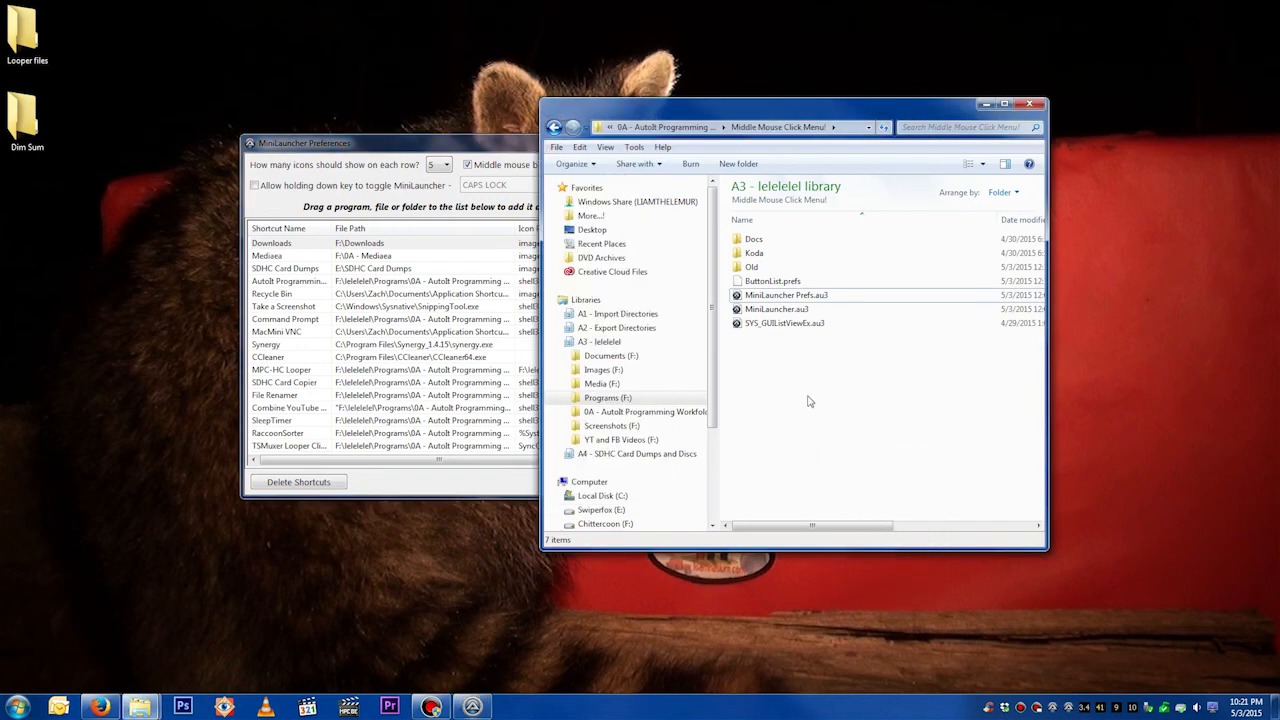
pyautogui.middleClick(797, 378)
pyautogui.click(504, 150)
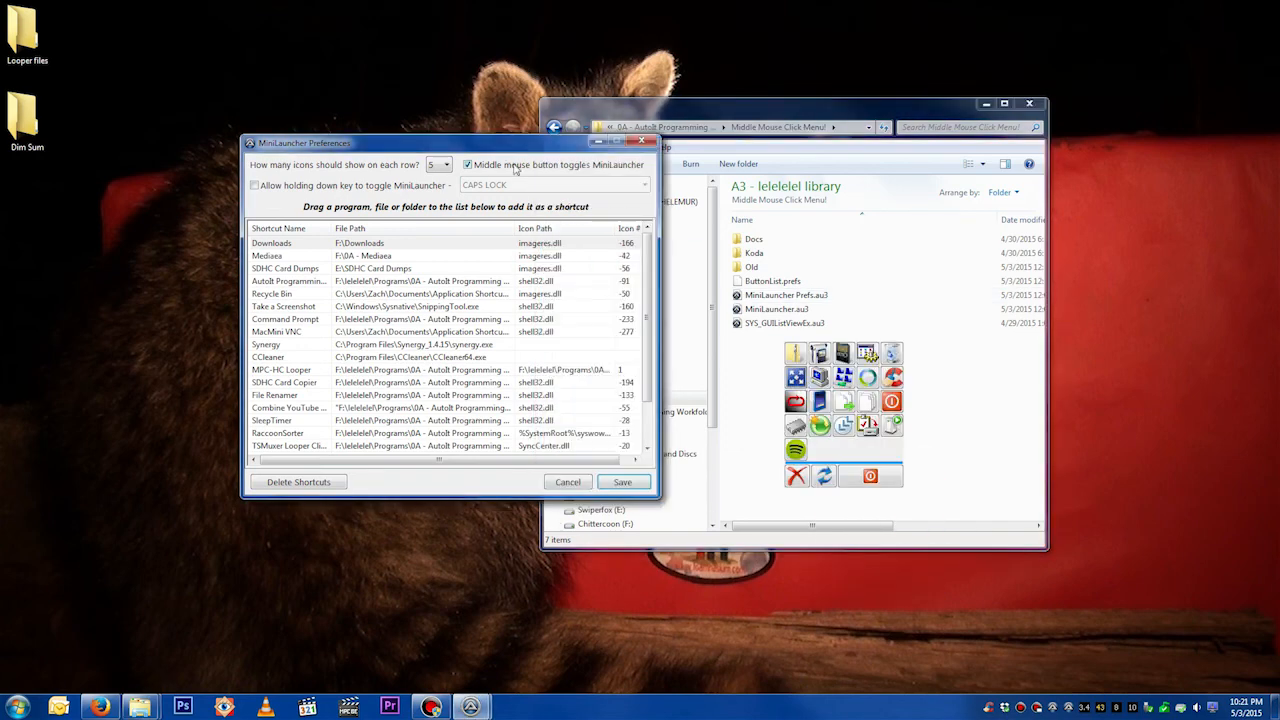
pyautogui.middleClick(801, 380)
pyautogui.middleClick(780, 378)
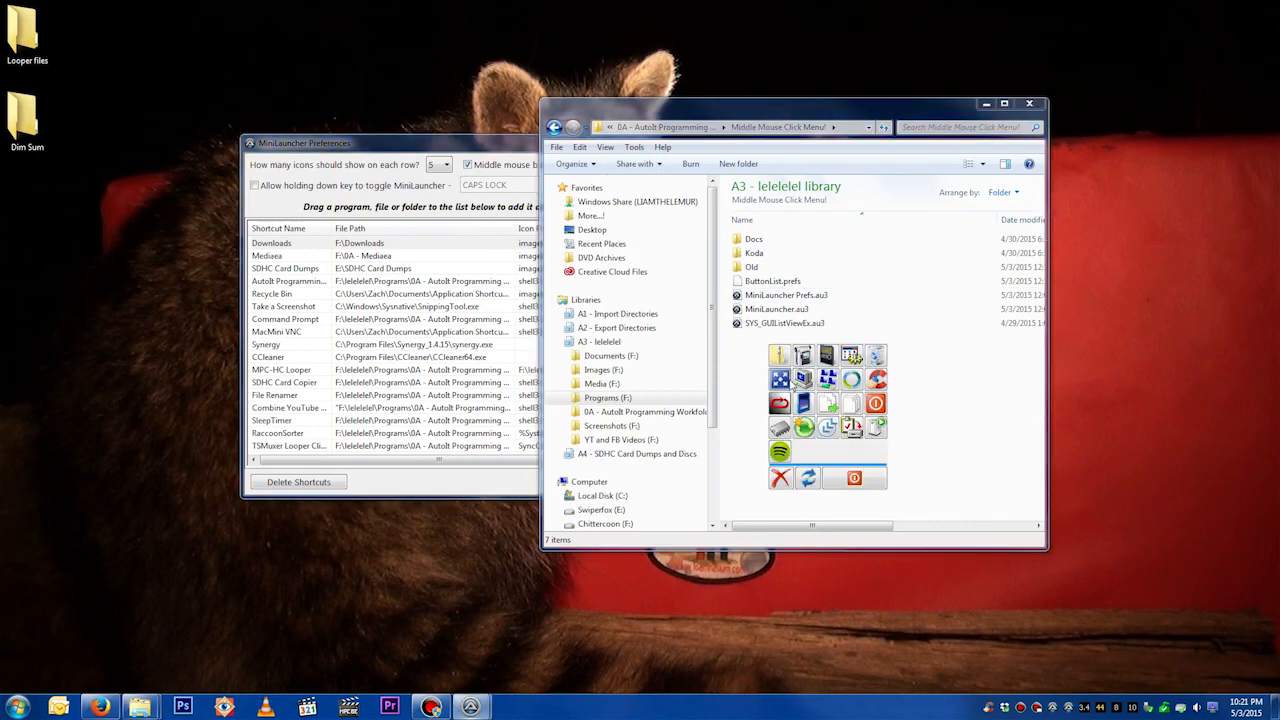
# Hide the panel, then enable holding down CAPS LOCK as an additional MiniLauncher toggle and save the preferences.
pyautogui.middleClick(790, 380)
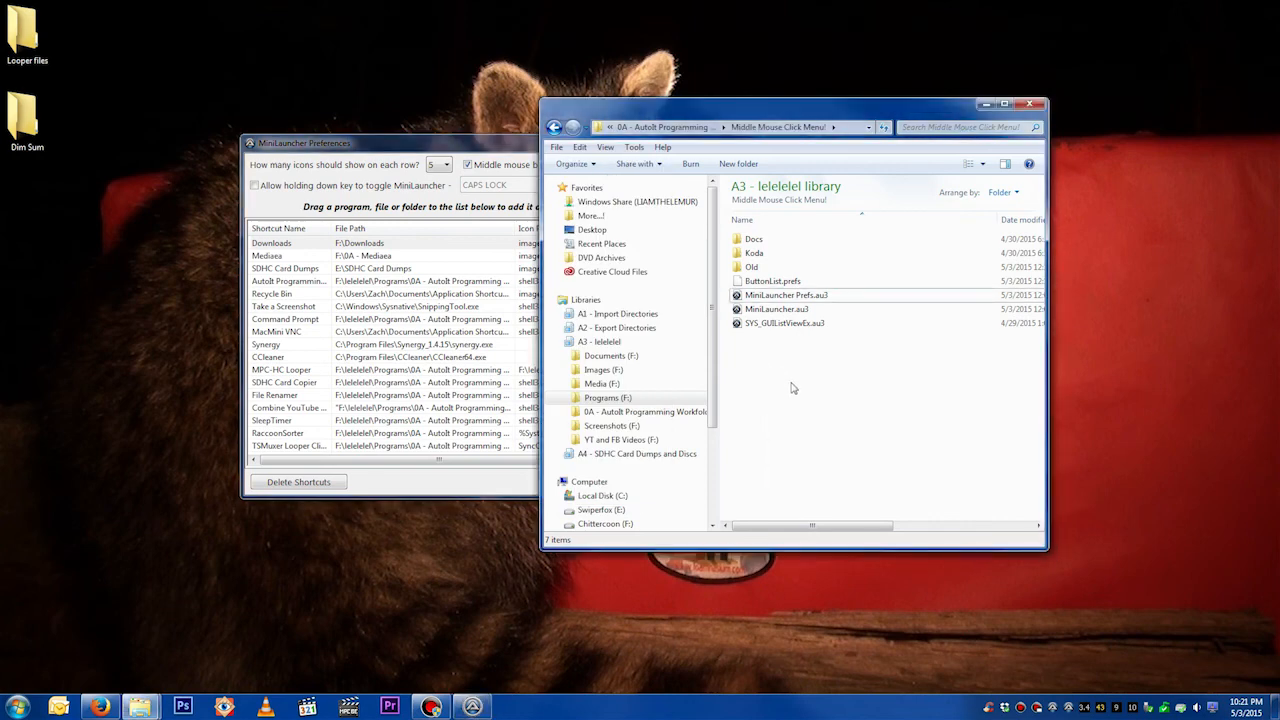
pyautogui.click(464, 139)
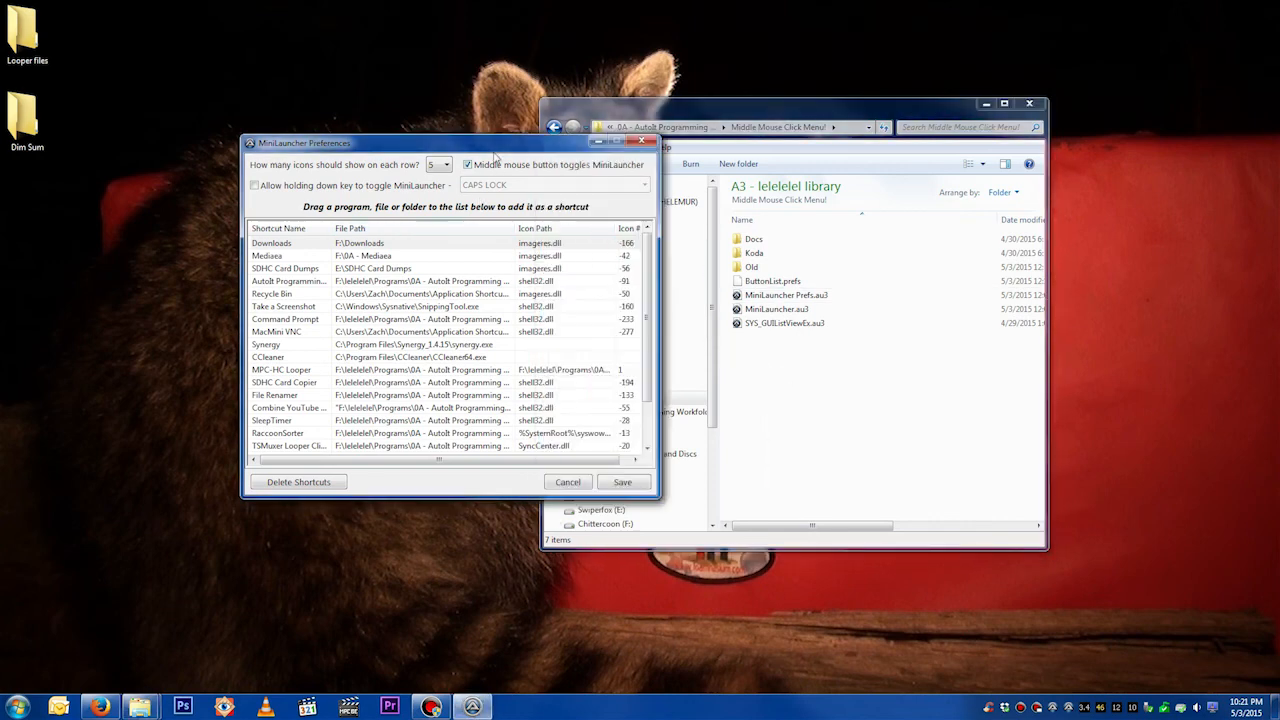
pyautogui.click(391, 188)
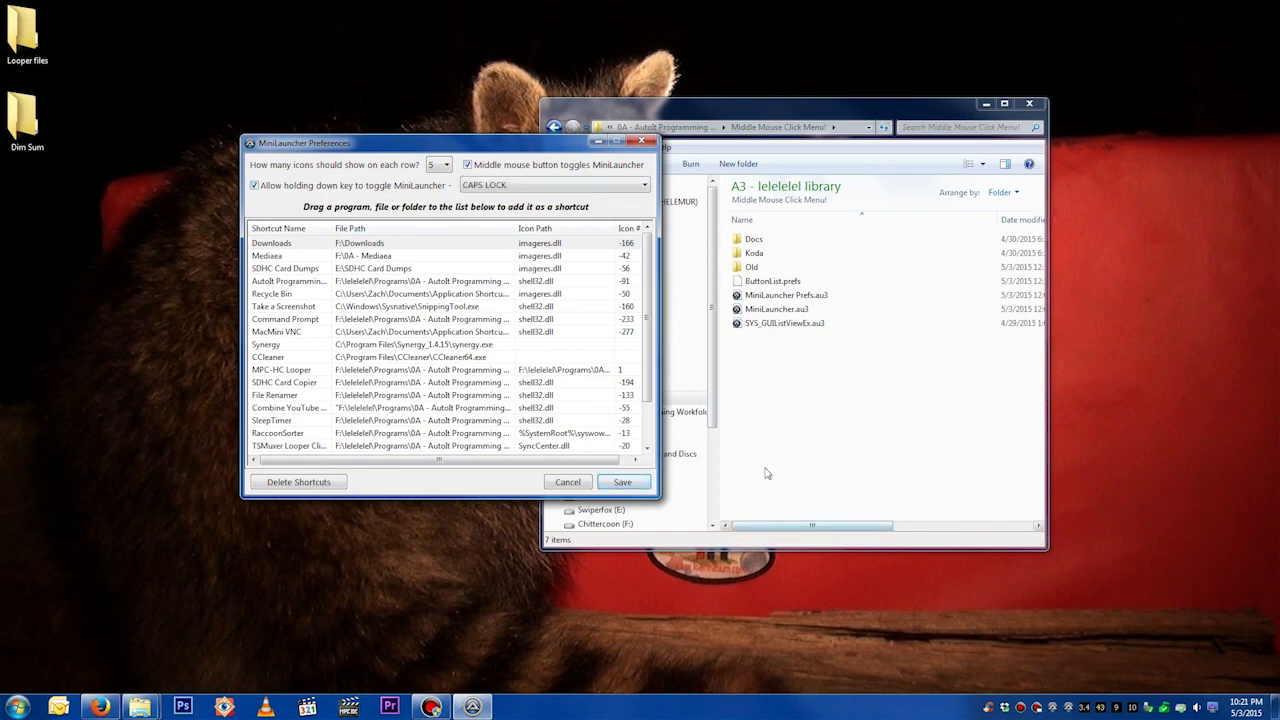
# Test showing and hiding the MiniLauncher panel over the folder window with both the middle mouse button and CAPS LOCK toggles.
pyautogui.click(766, 470)
pyautogui.middleClick(808, 425)
pyautogui.middleClick(841, 517)
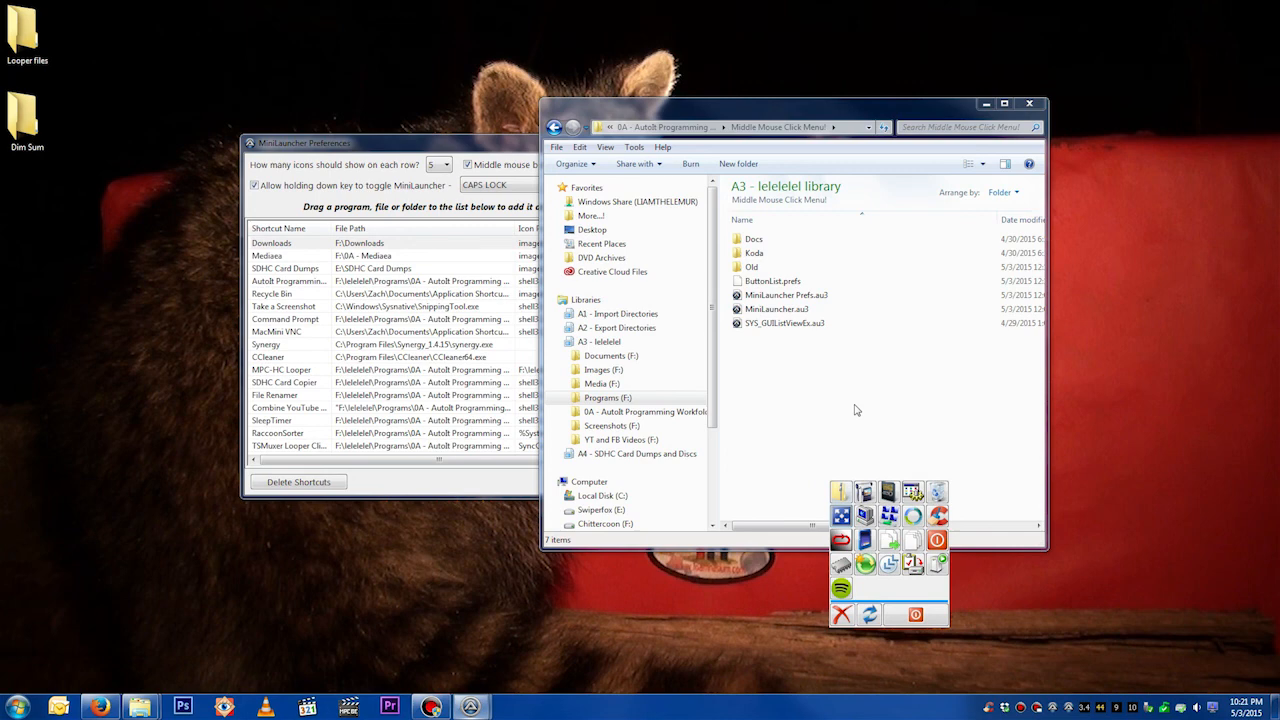
pyautogui.click(842, 616)
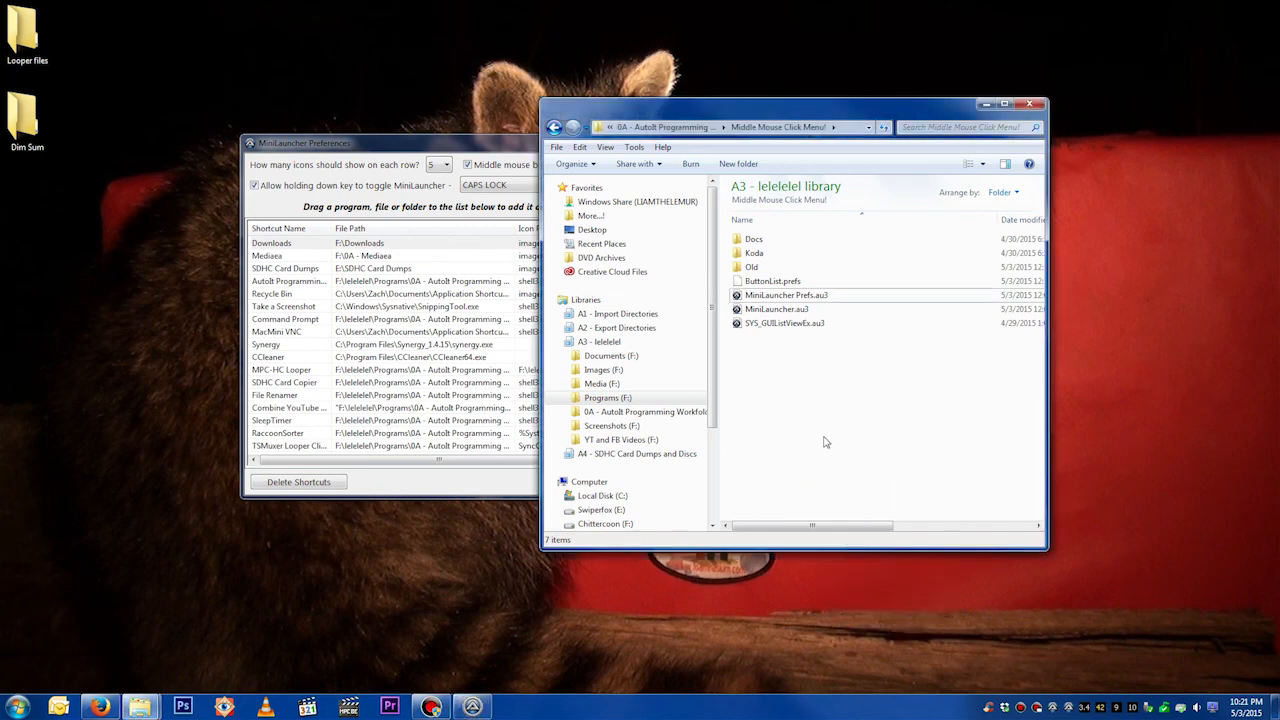
pyautogui.press('capslock')
pyautogui.press('capslock')
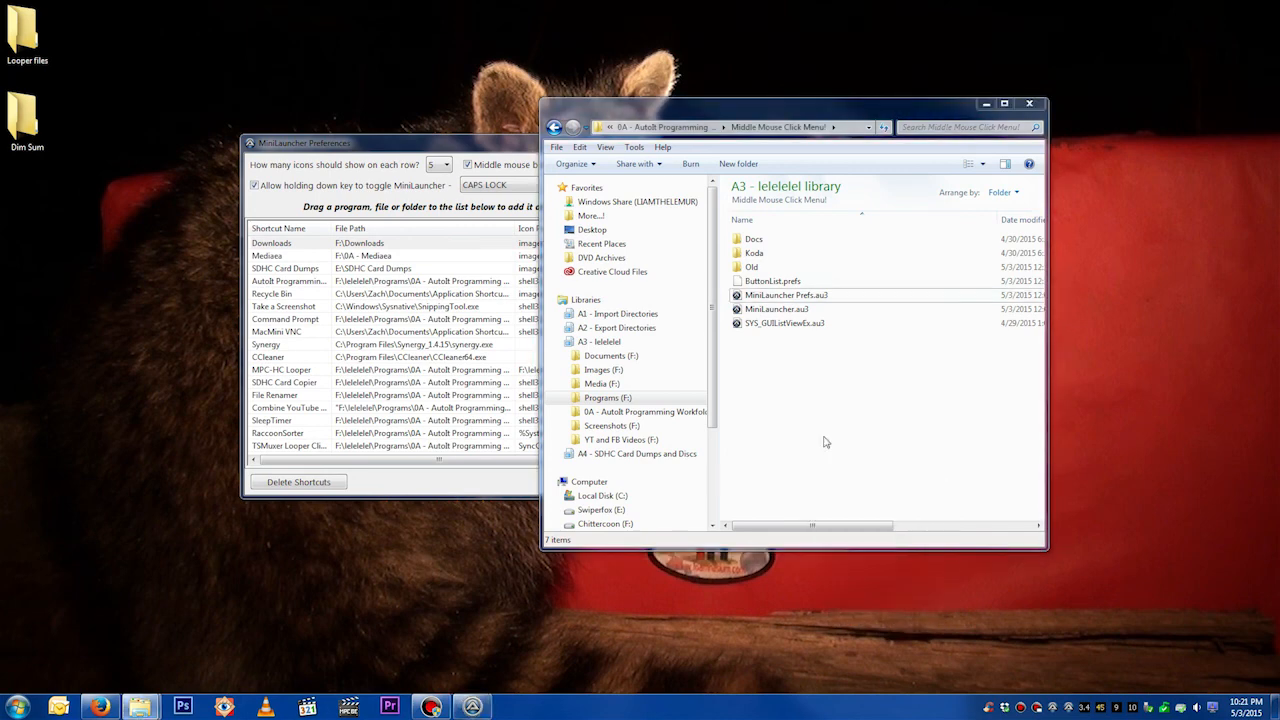
# Move the MiniLauncher Preferences and folder windows apart so they sit side by side without overlapping.
pyautogui.click(400, 142)
pyautogui.moveTo(301, 146); pyautogui.dragTo(185, 90)
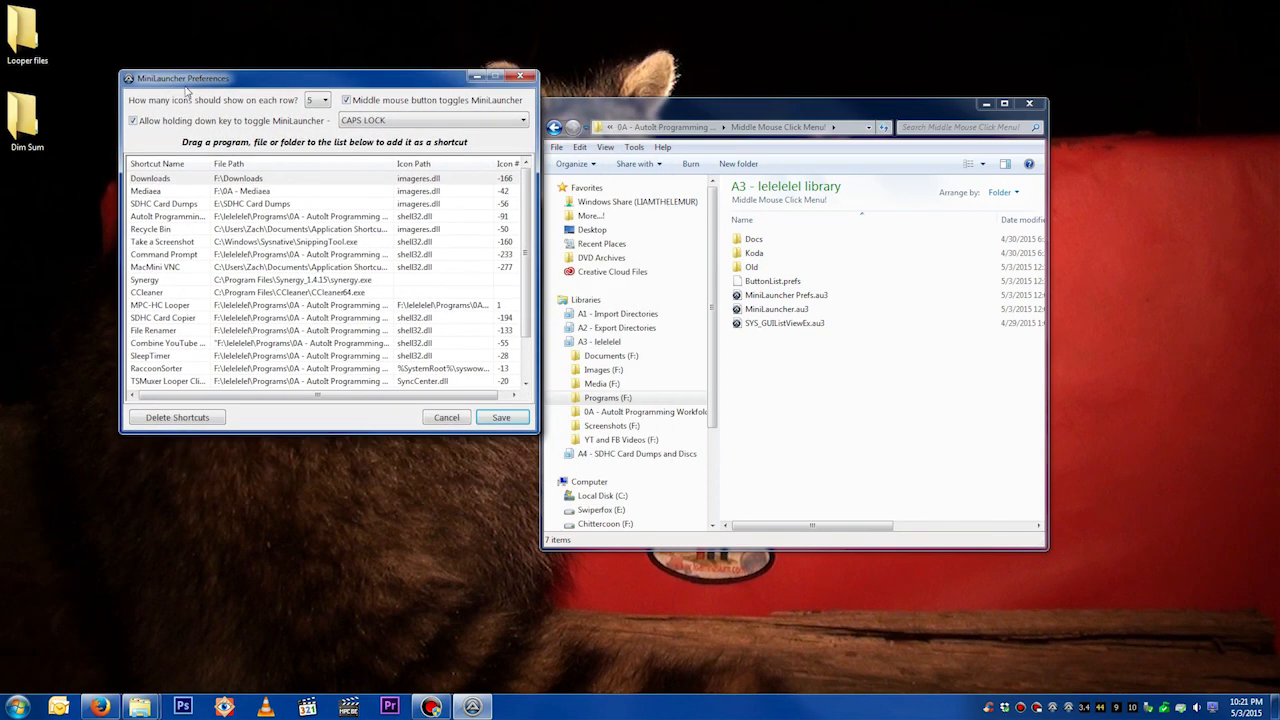
pyautogui.click(827, 471)
pyautogui.moveTo(750, 104); pyautogui.dragTo(837, 64)
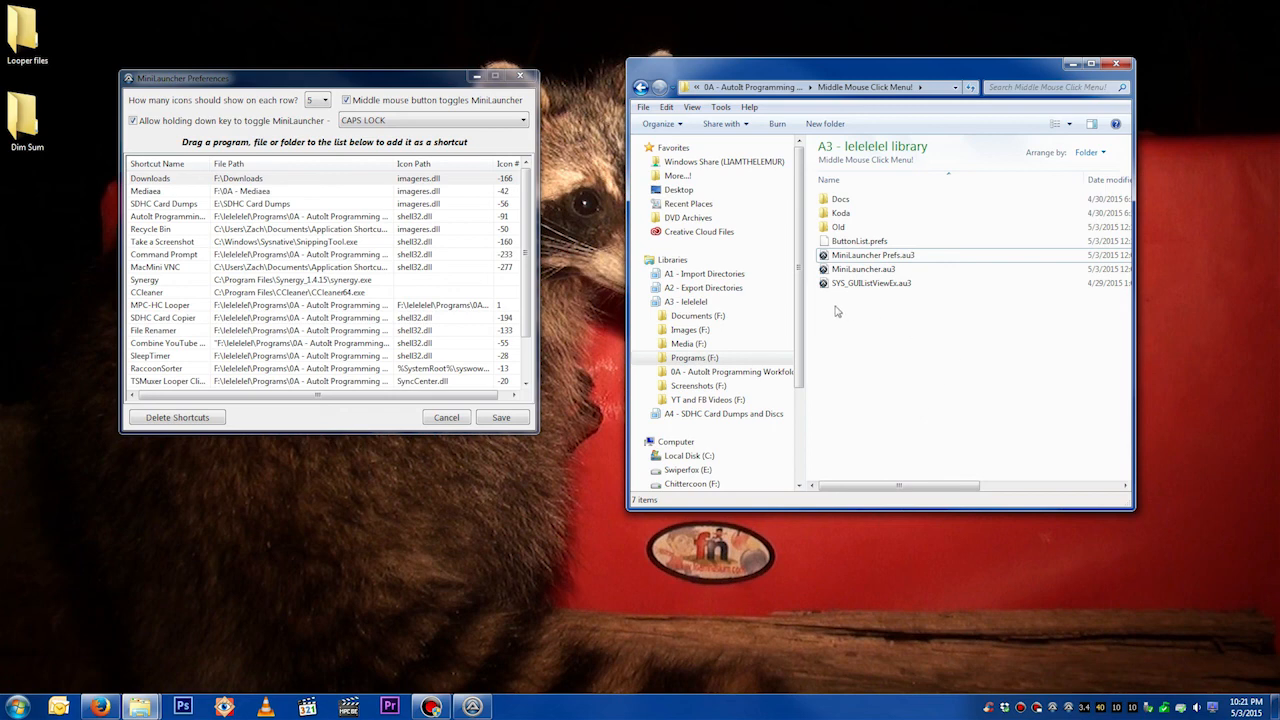
# Open the SDHC Card Dumps folder from the MiniLauncher panel, then bring the panel up again over the original folder window.
pyautogui.middleClick(851, 336)
pyautogui.middleClick(851, 338)
pyautogui.middleClick(851, 344)
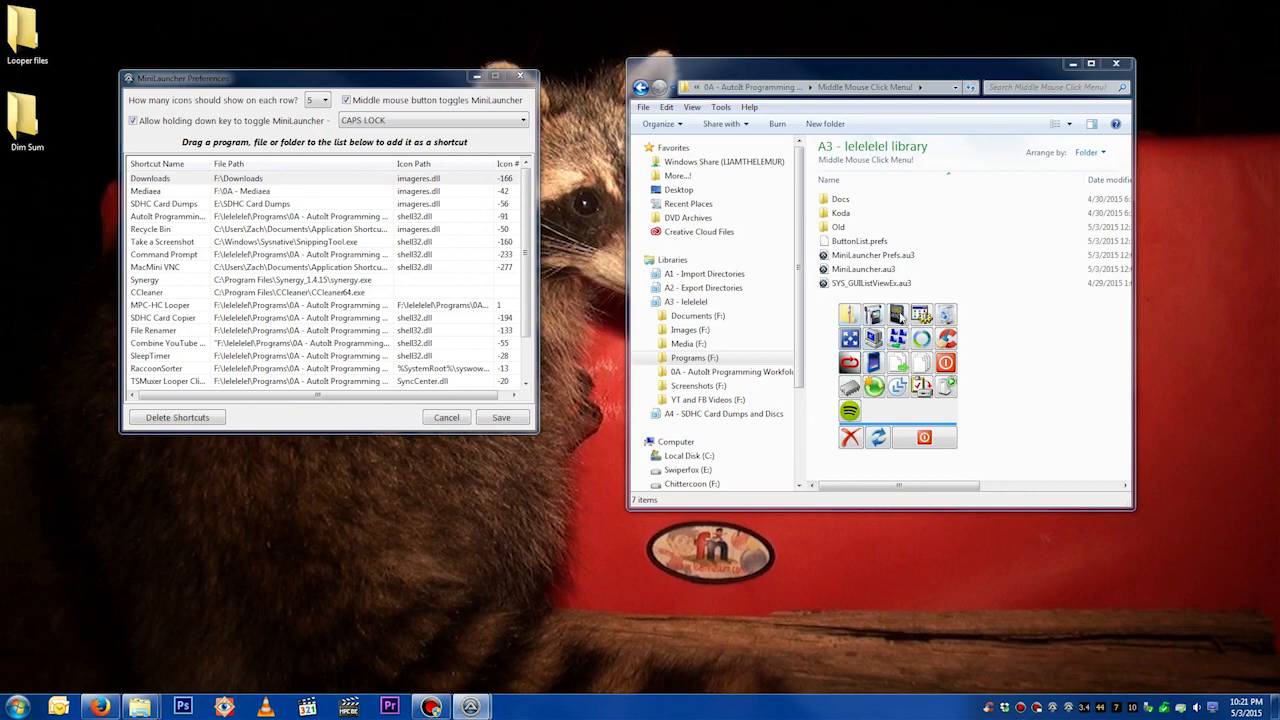
pyautogui.click(899, 317)
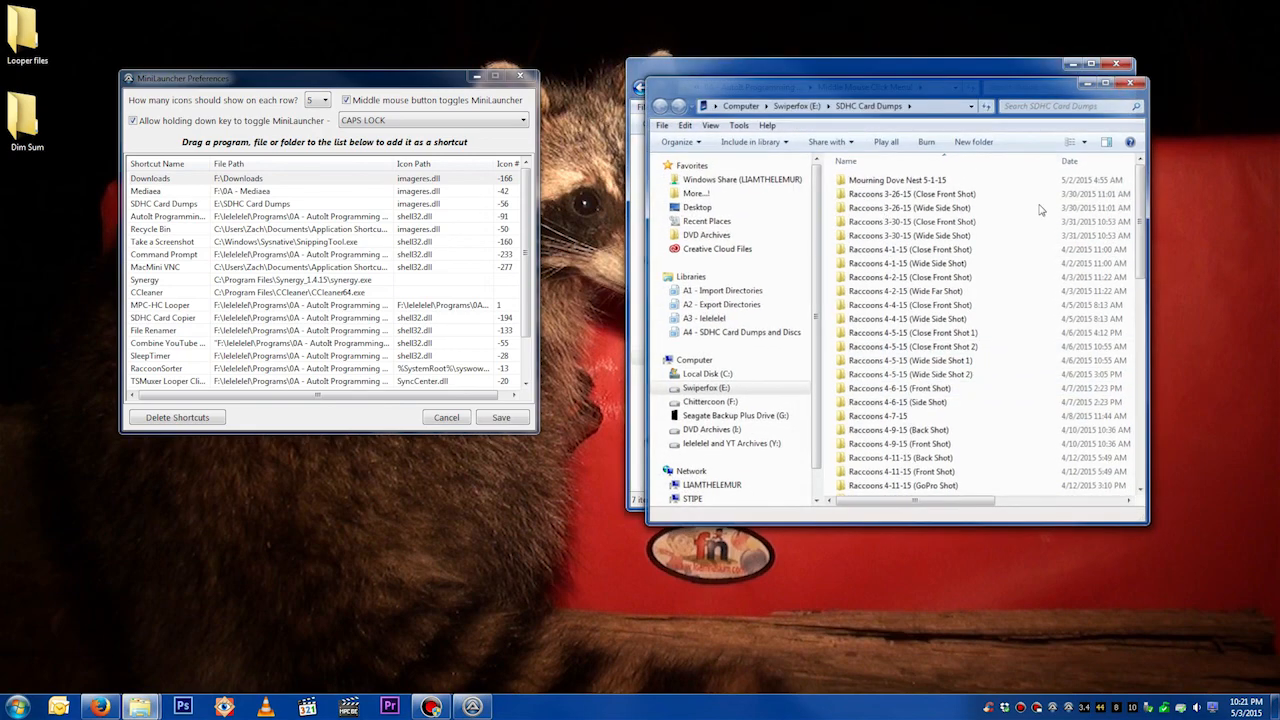
pyautogui.middleClick(905, 450)
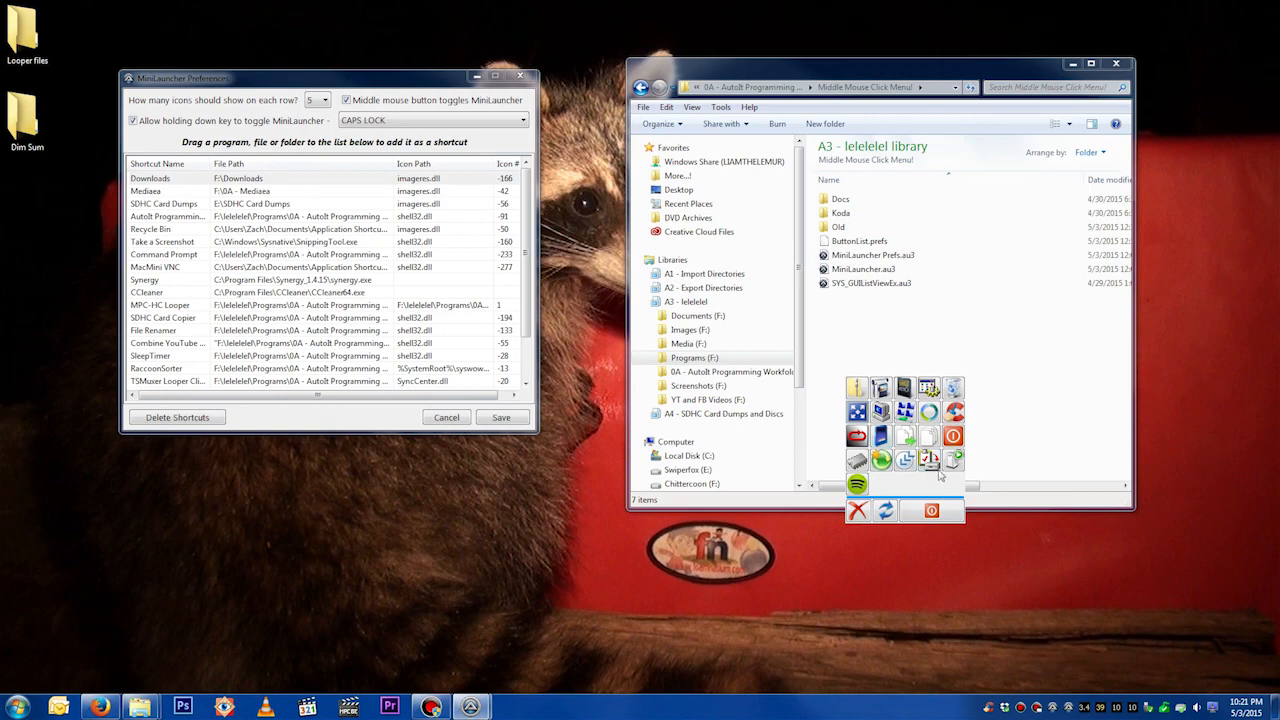